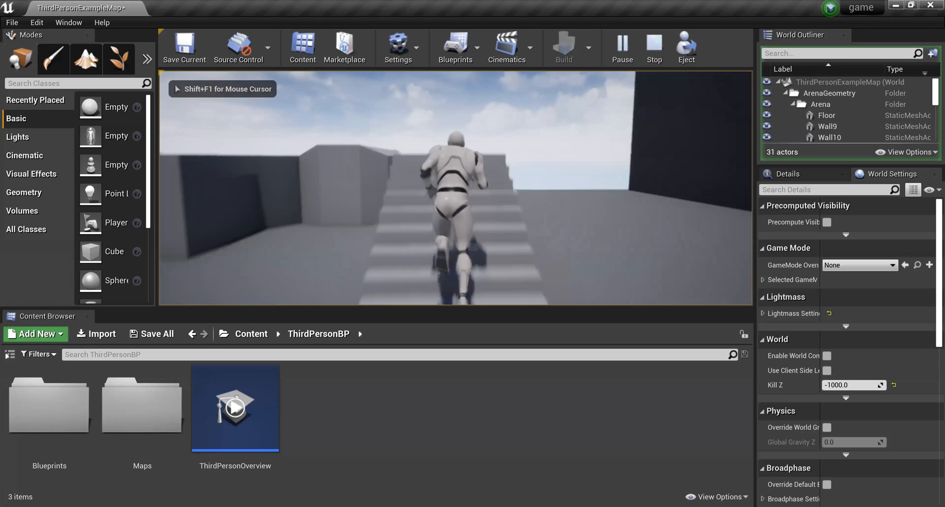
- Run the character around the arena in the play session, then end the session
key("w")
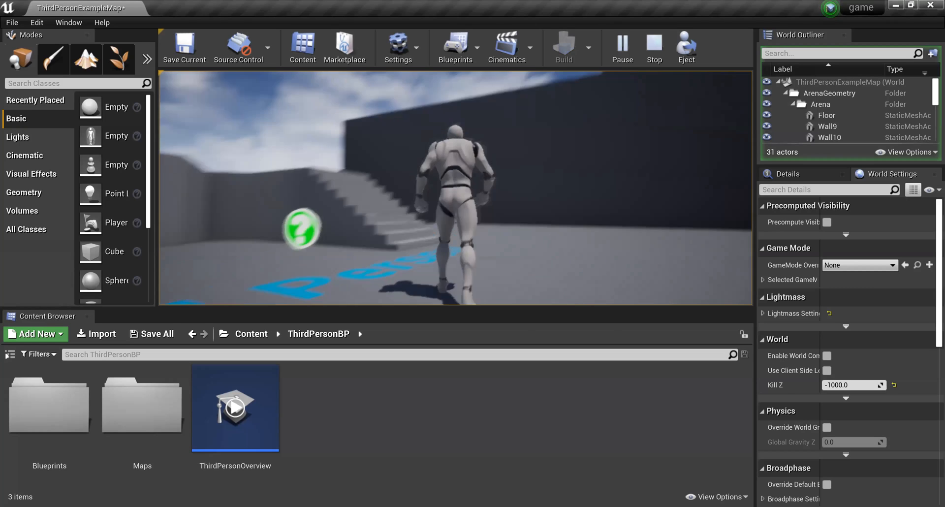
key("w")
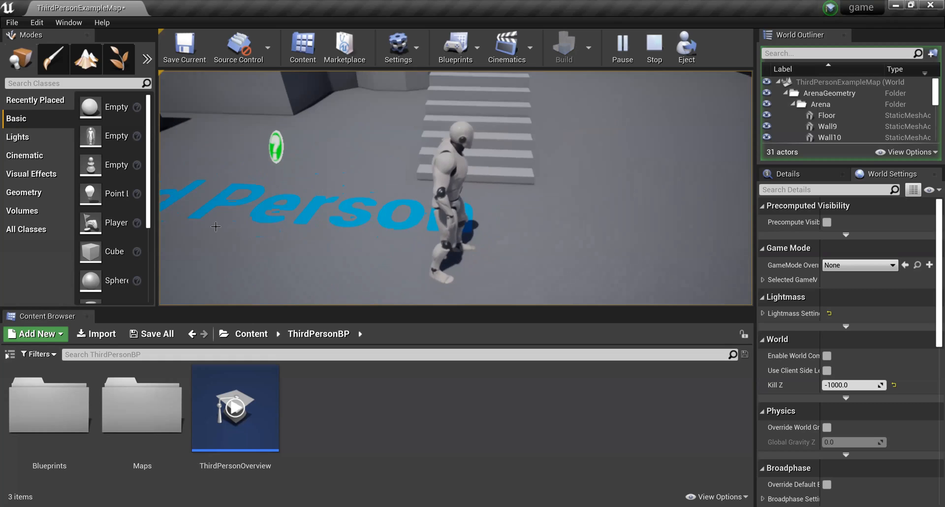
key("Escape")
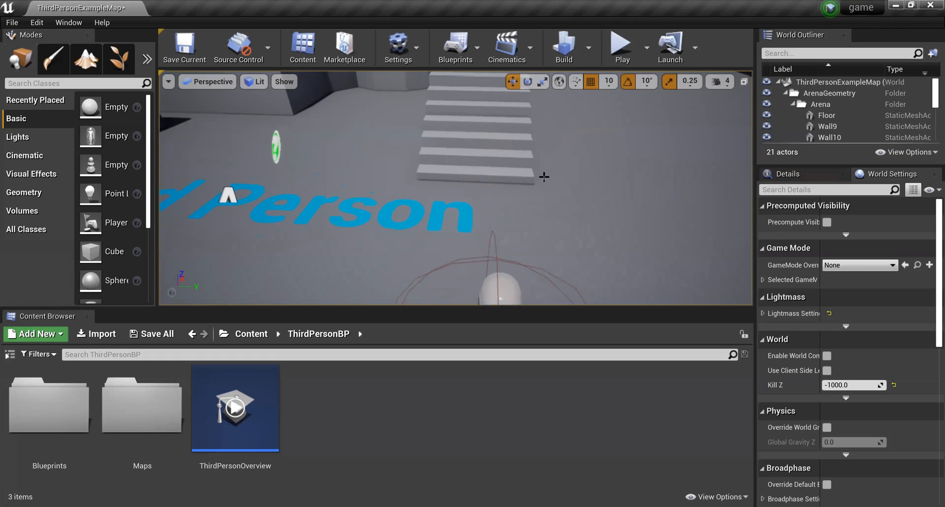
- Look over the arena from farther back and from a lower viewing angle
scroll(547, 173, "down", 2)
scroll(547, 173, "down", 1)
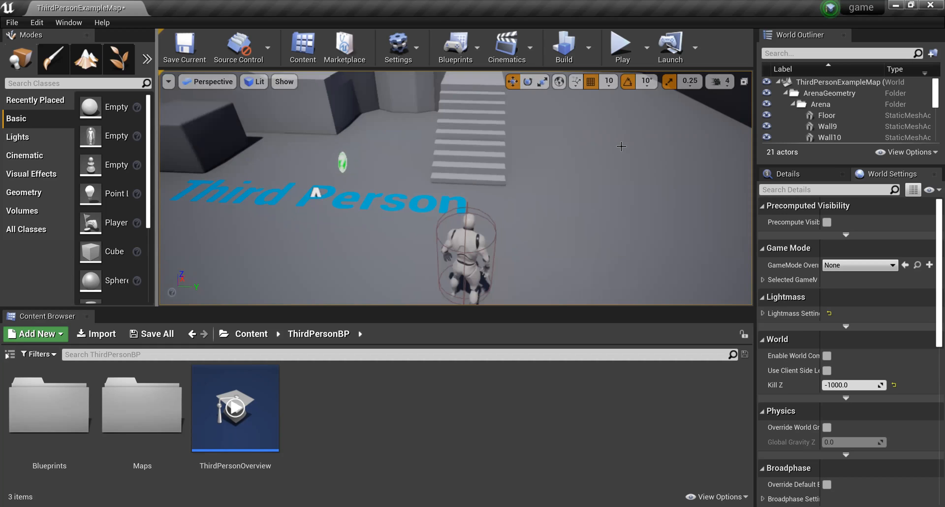
scroll(685, 96, "down", 1)
right_click_drag(624, 149, 629, 112)
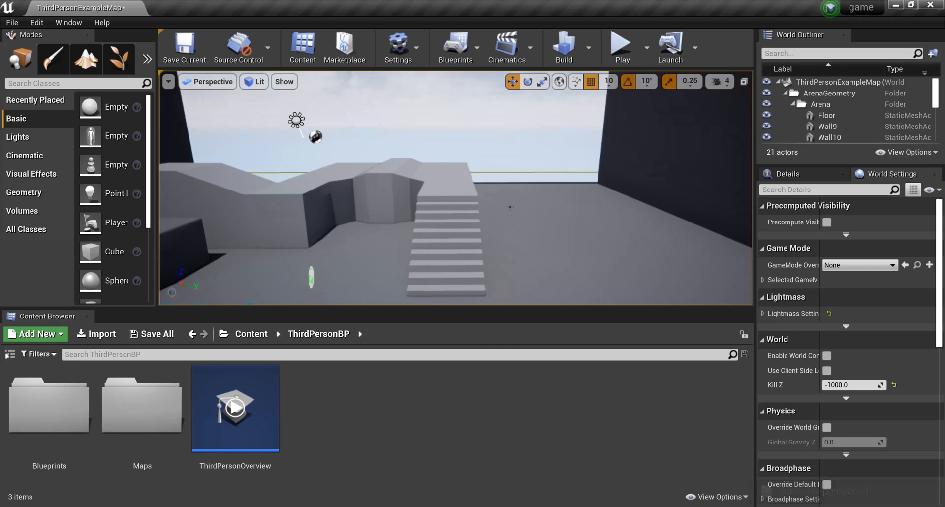
scroll(515, 207, "down", 3)
scroll(517, 175, "down", 3)
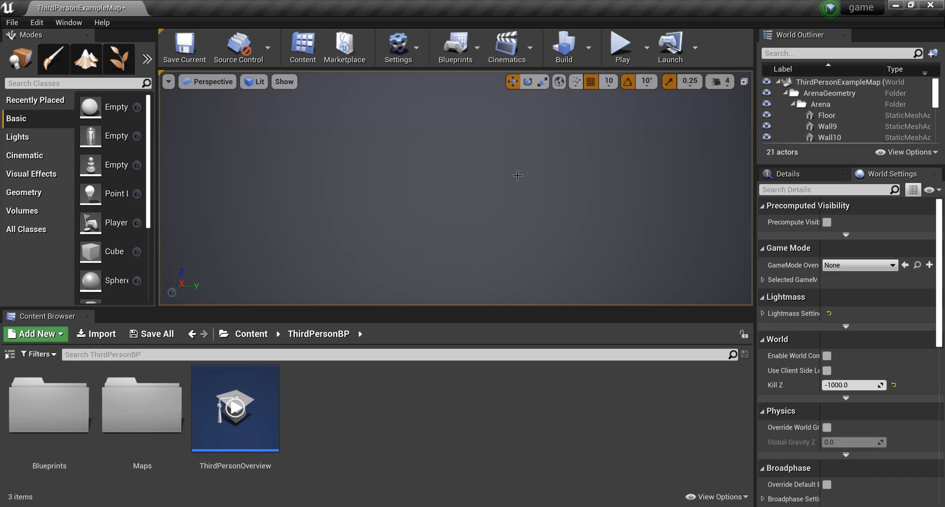
scroll(511, 180, "down", 4)
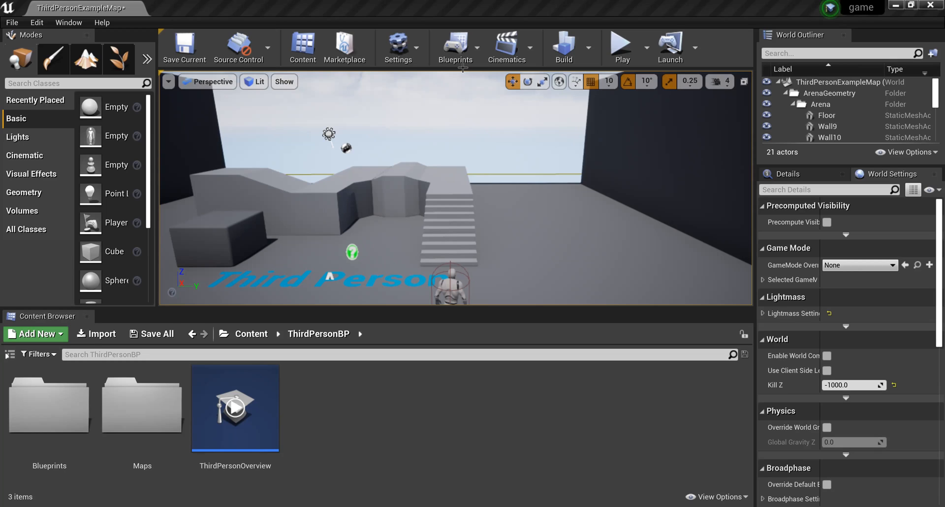
- Delete the two tall side walls of the arena, Wall11 and Wall10
left_click(658, 161)
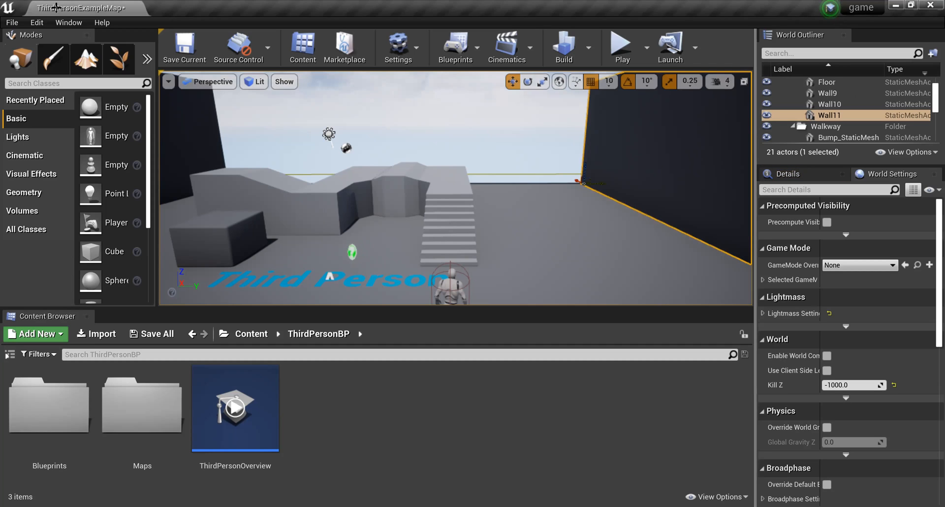
key("Delete")
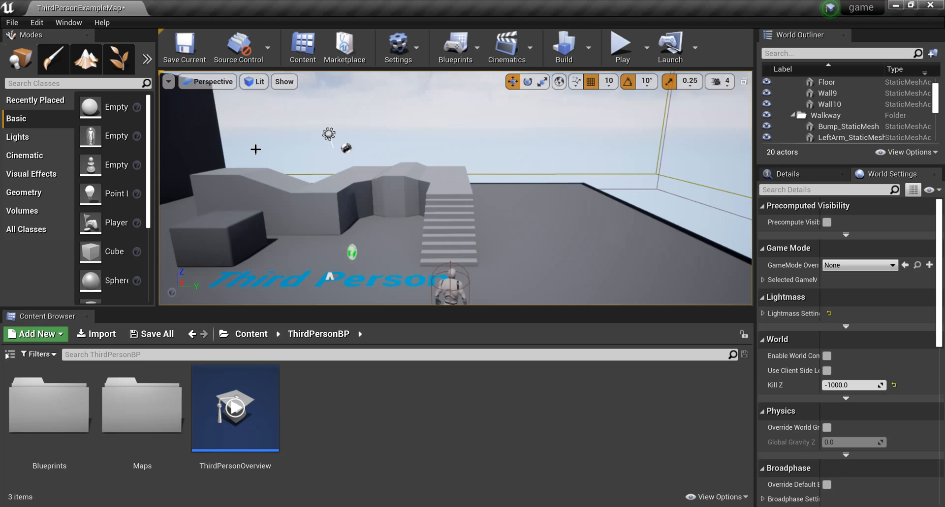
mouse_move(256, 149)
right_mouse_down()
mouse_move(278, 163)
mouse_move(246, 189)
mouse_move(201, 163)
mouse_move(254, 146)
right_mouse_up()
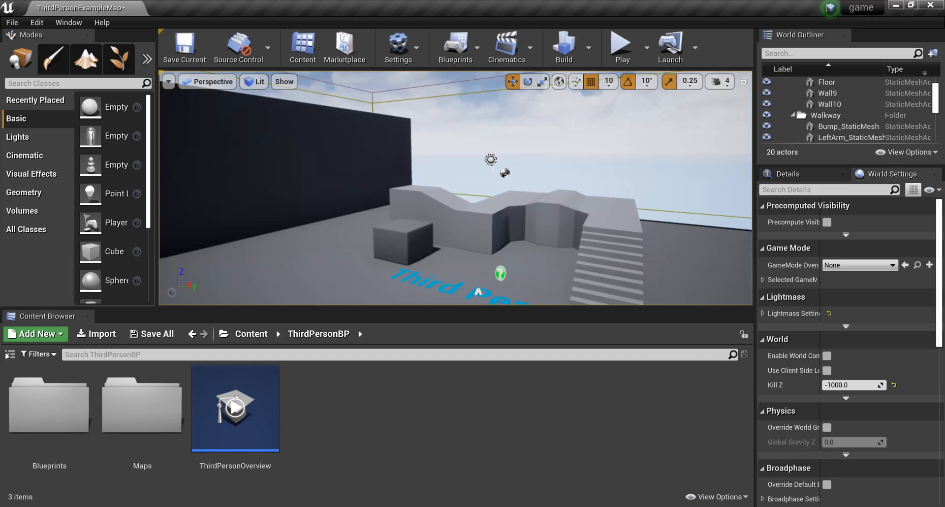
left_click(253, 146)
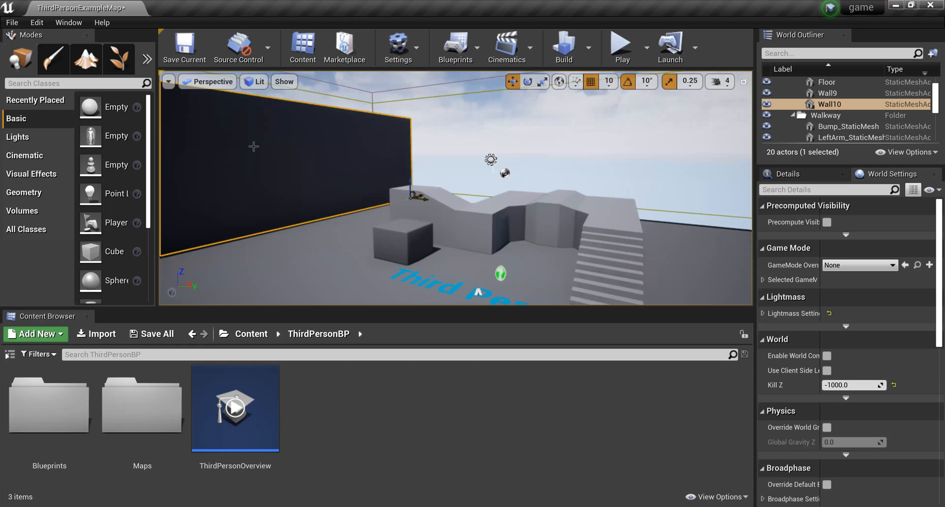
key("Delete")
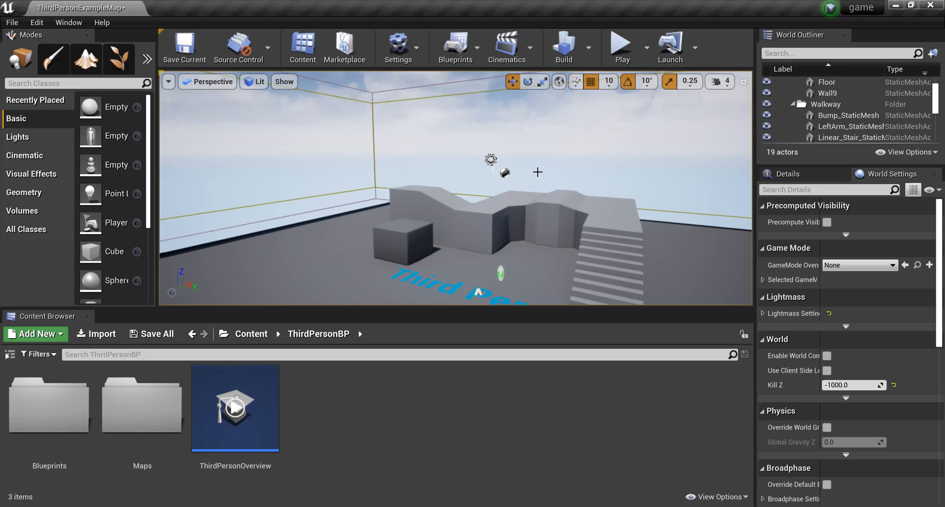
- Delete the loose cube mesh standing in front of the walkway ramp
right_click_drag(512, 187, 383, 198)
middle_click_drag(398, 198, 408, 214)
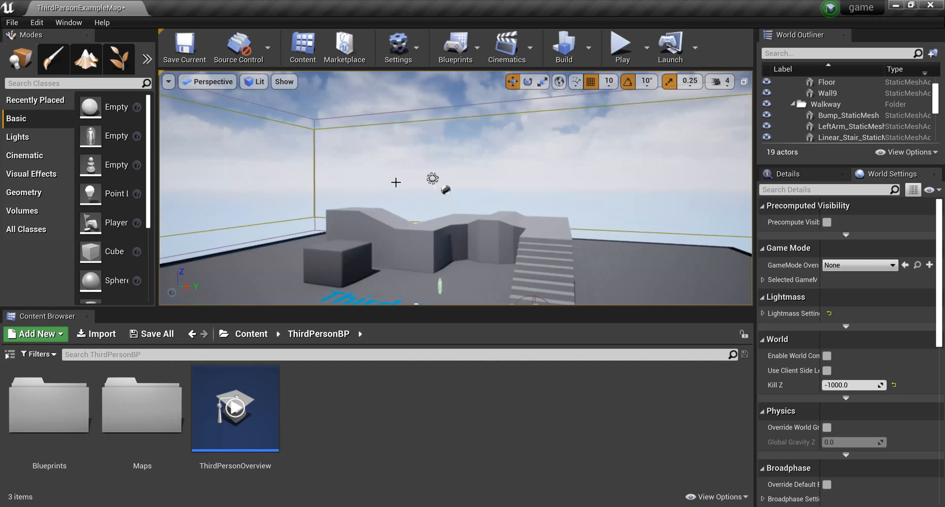
mouse_move(396, 182)
left_mouse_down()
mouse_move(450, 171)
mouse_move(445, 196)
mouse_move(354, 216)
mouse_move(393, 200)
left_mouse_up()
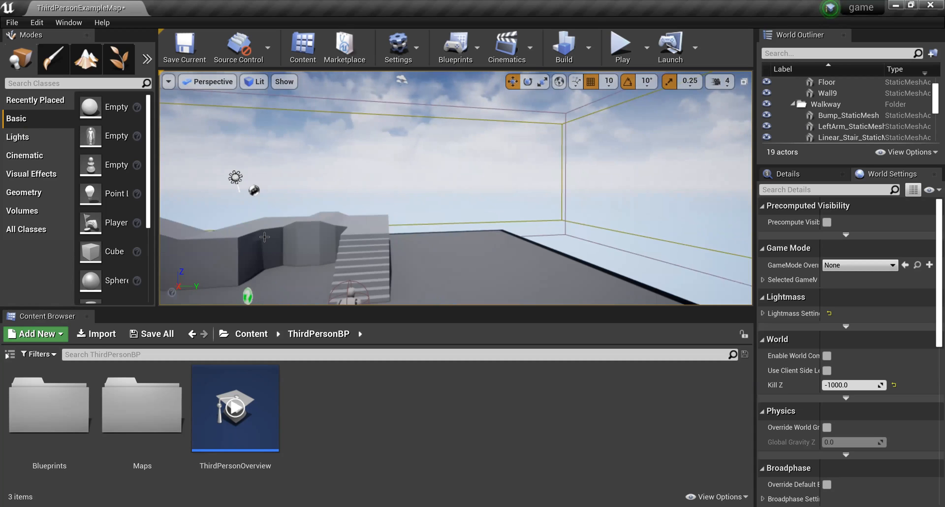
middle_click_drag(315, 207, 165, 243)
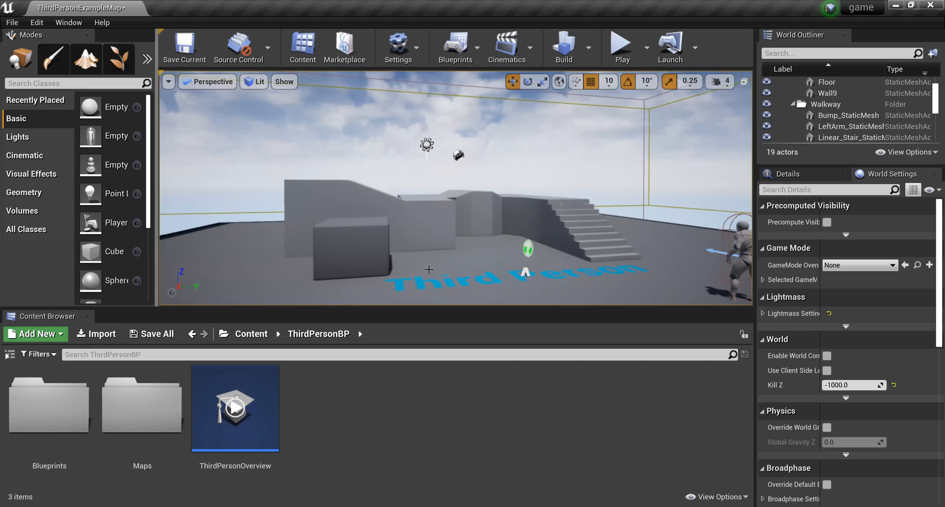
left_click(345, 256)
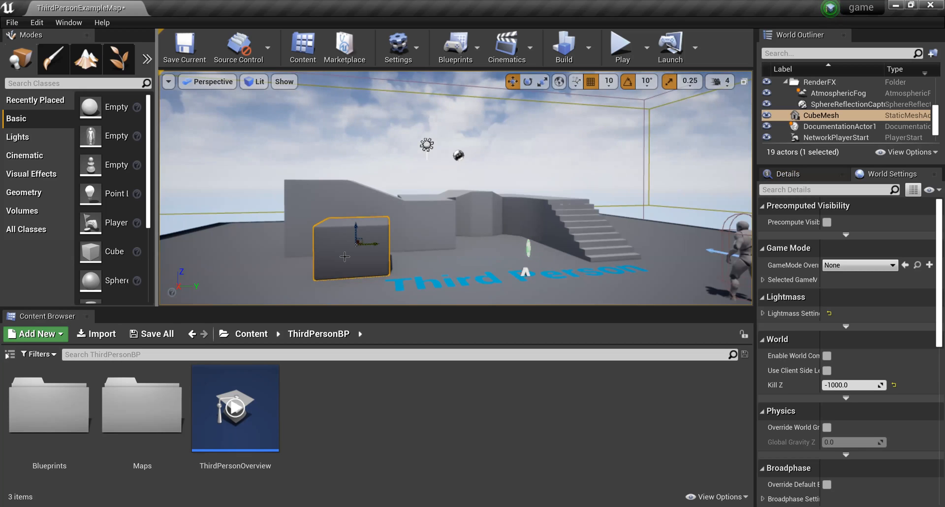
key("Delete")
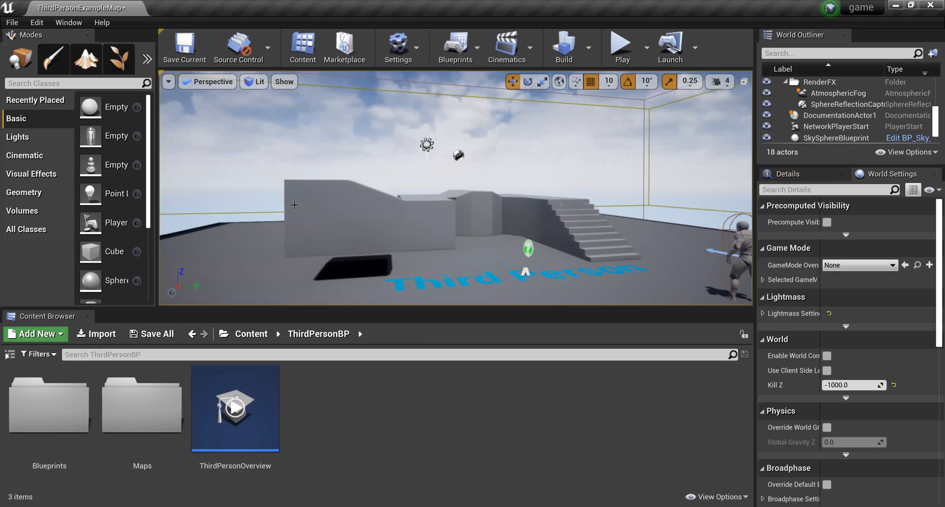
- Delete the walkway's ramp, left arm and bump meshes, keeping the right arm and the stairs
left_click(290, 212)
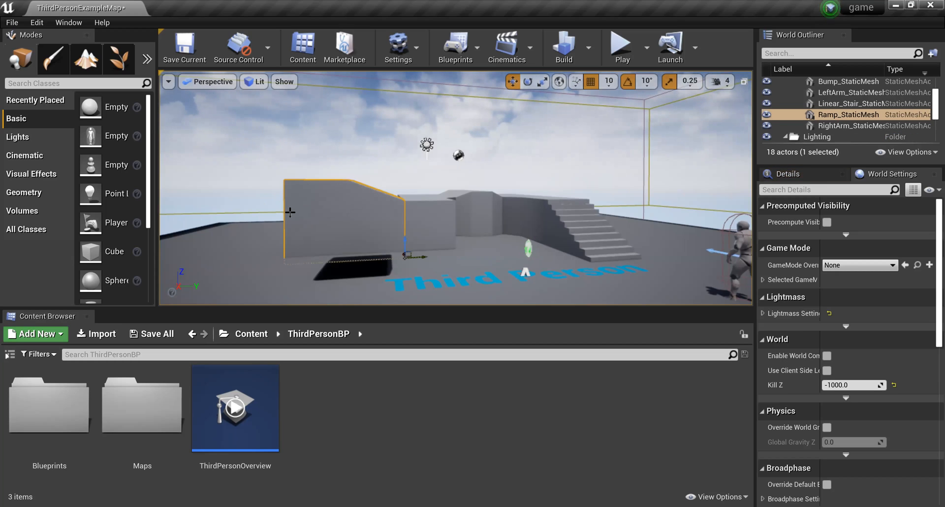
key("Delete")
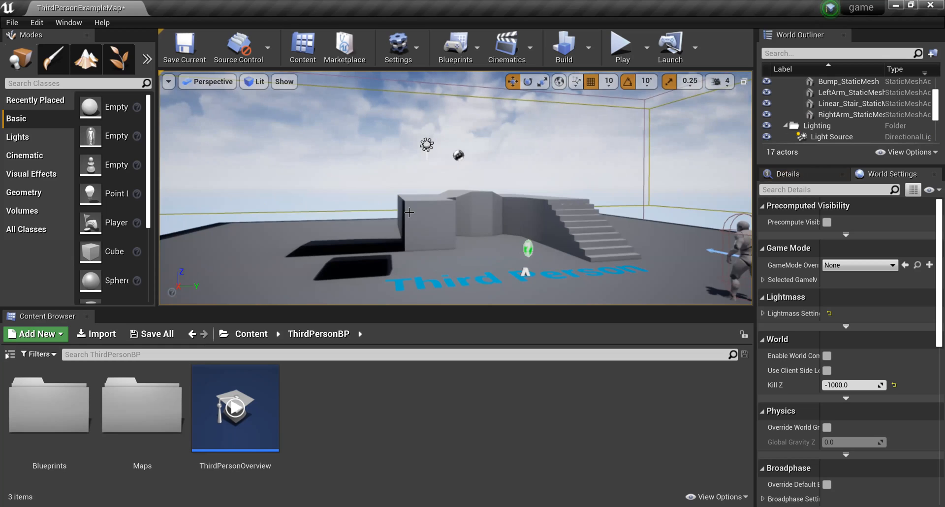
left_click(406, 237)
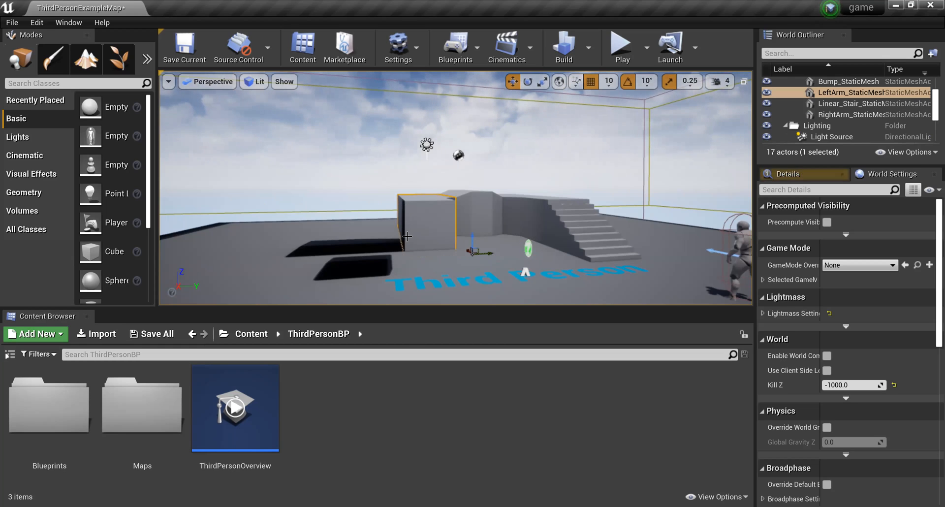
key("Delete")
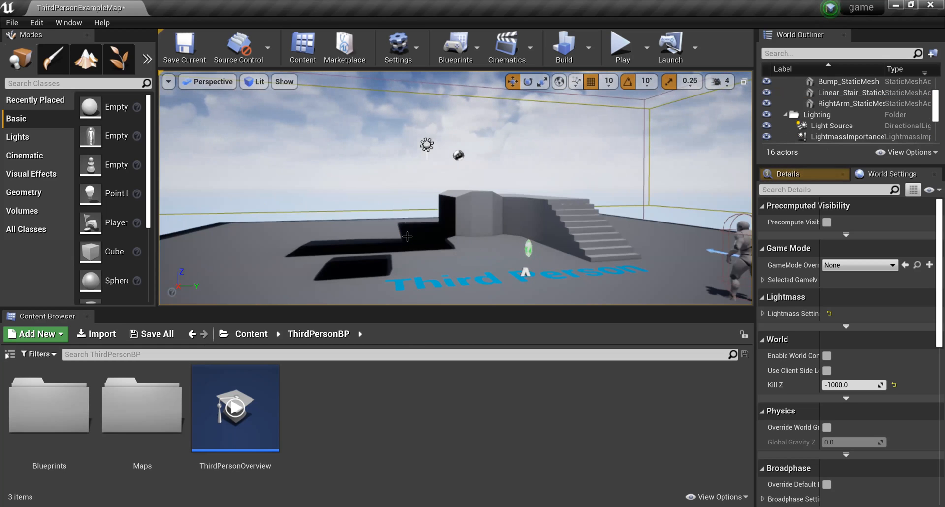
left_click(483, 215)
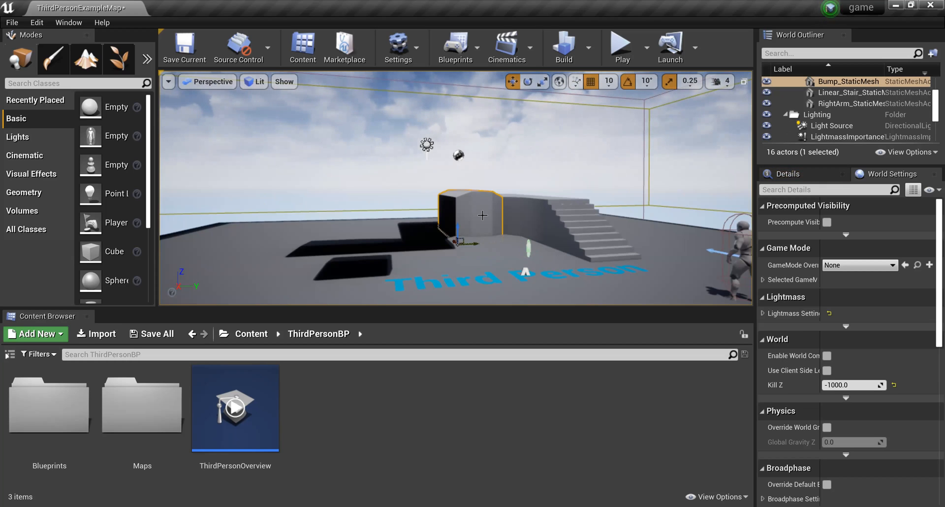
key("Delete")
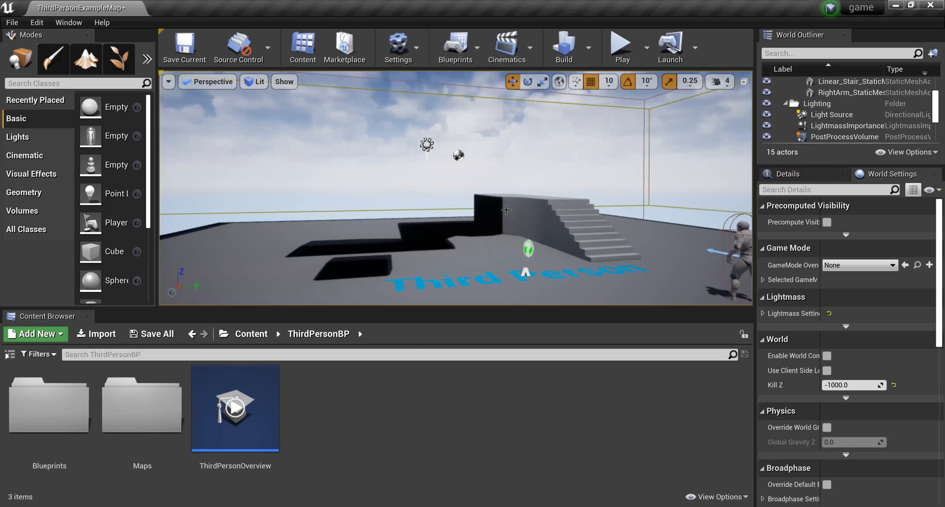
- Try deleting the arena floor and undo the deletion
left_click(506, 209)
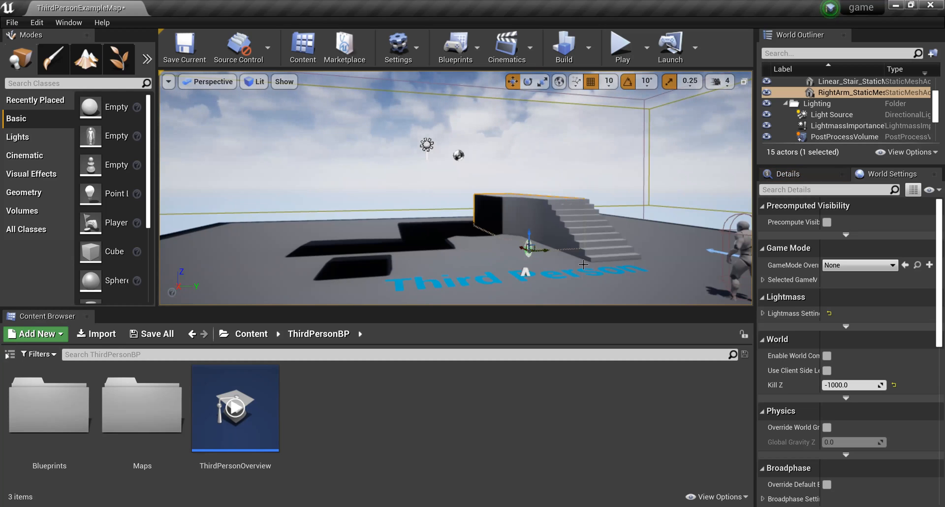
left_click(487, 285)
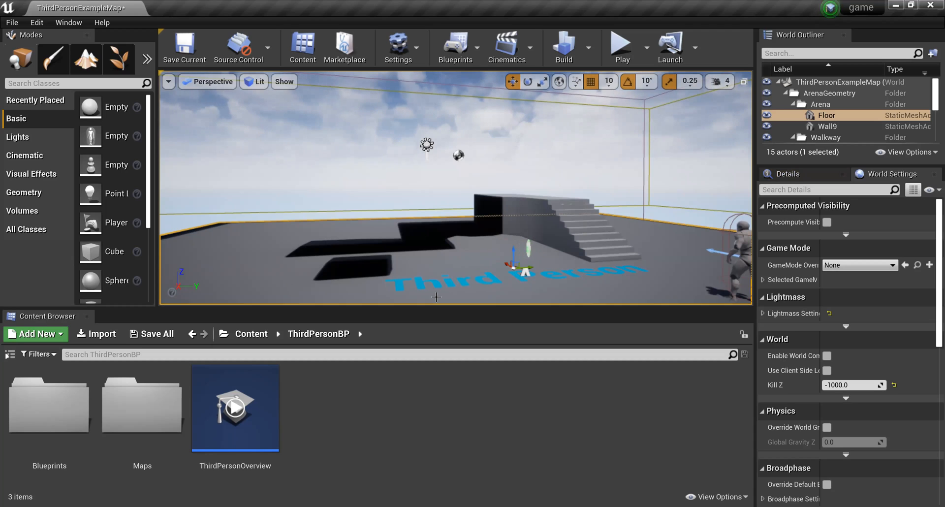
key("Delete")
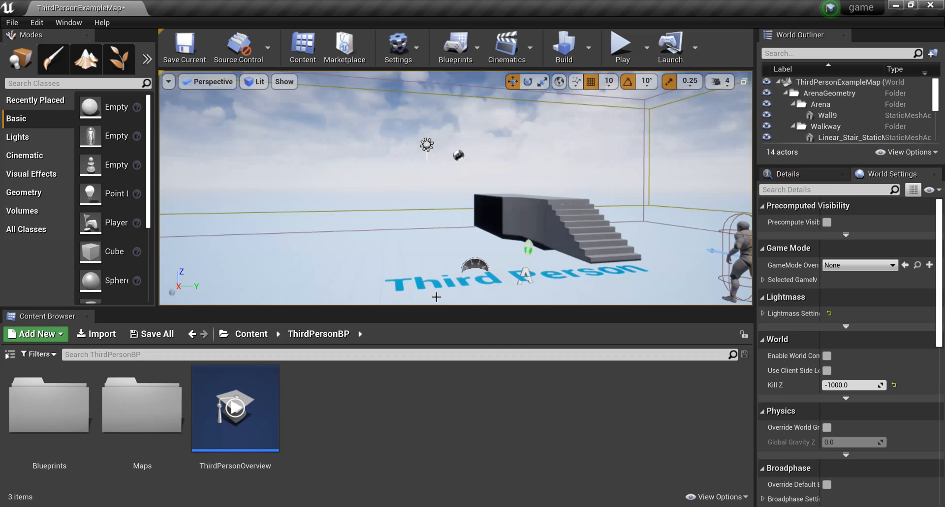
key("ctrl+z")
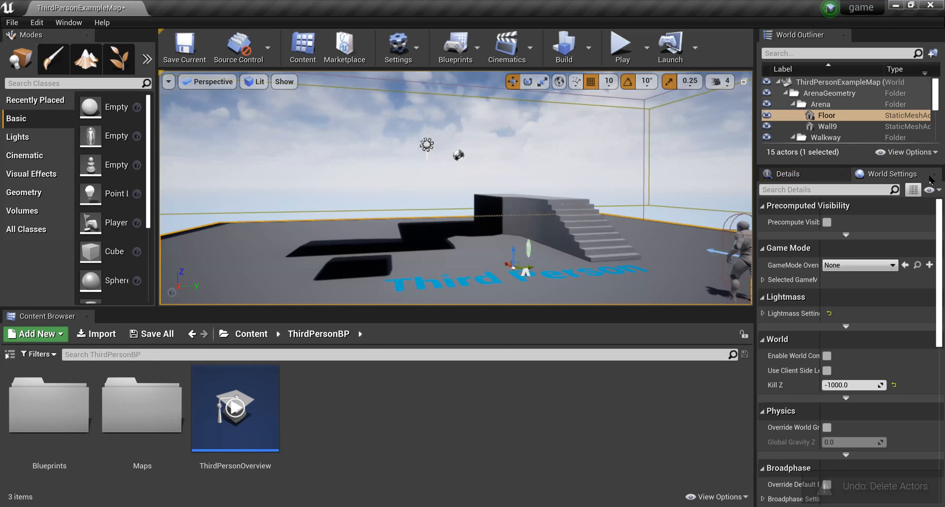
- Find the TextRenderActor holding the "Third Person" floor text in the actor list and delete it
scroll(842, 112, "down", 1)
scroll(843, 113, "down", 2)
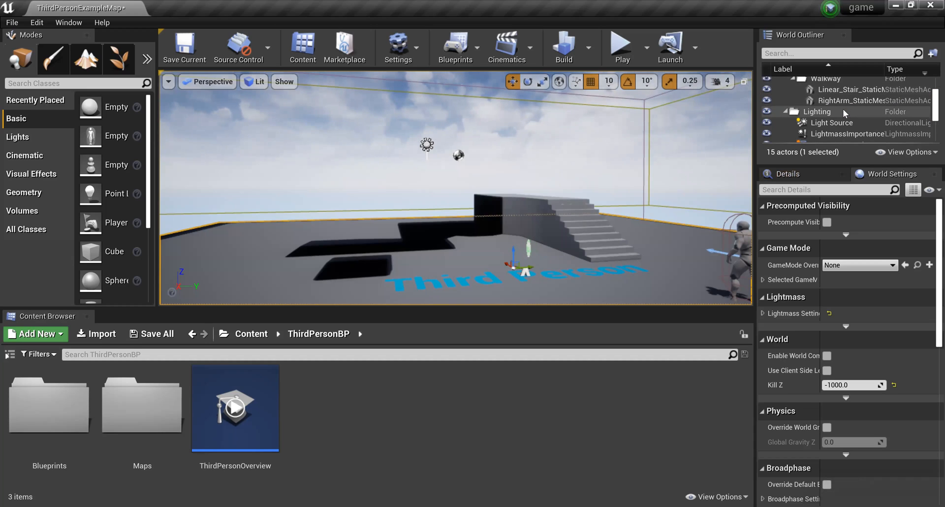
scroll(847, 116, "down", 2)
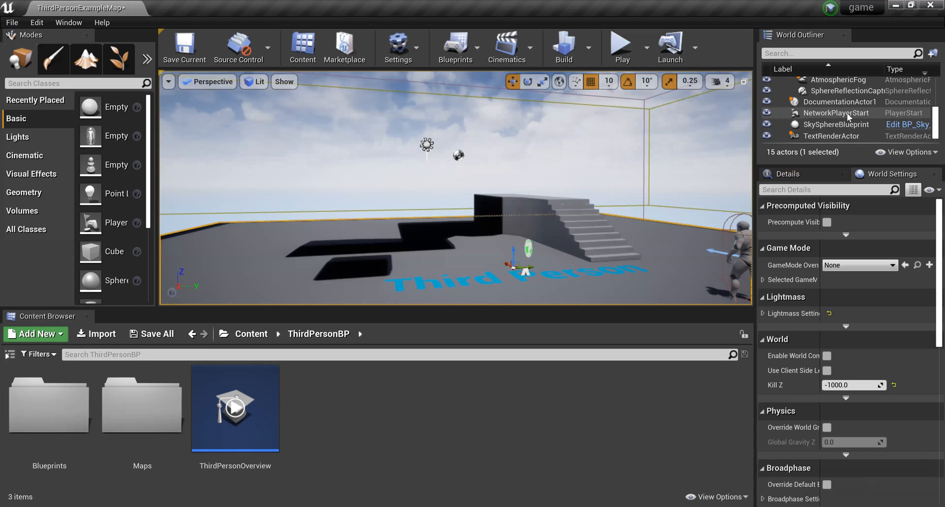
scroll(787, 123, "down", 1)
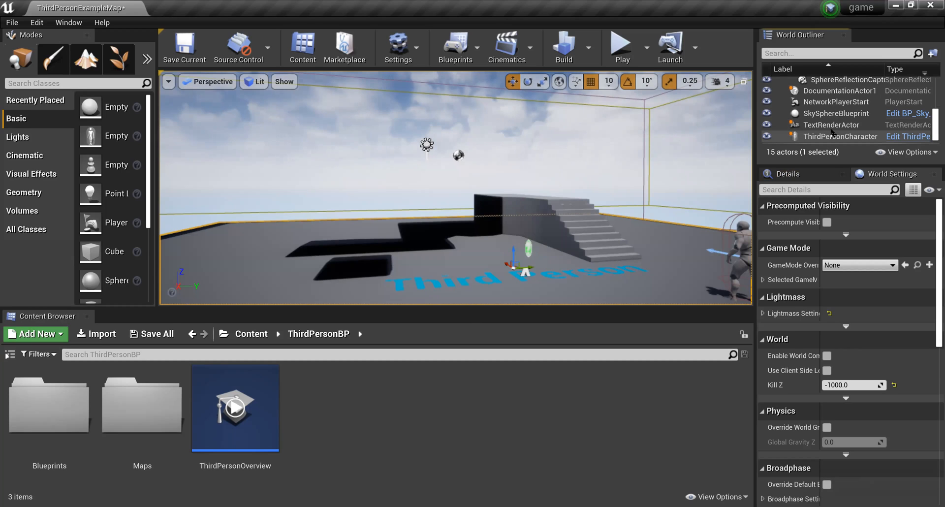
right_click(779, 126)
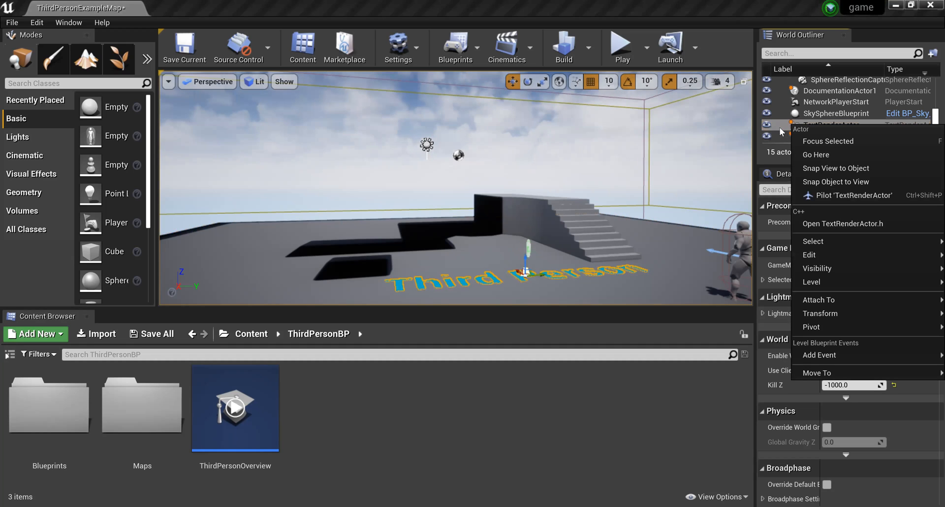
key("Escape")
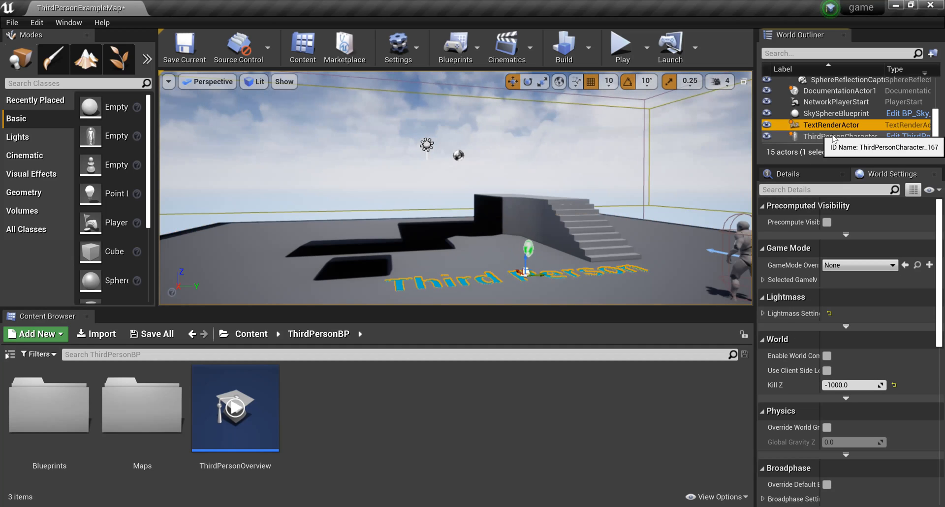
key("Delete")
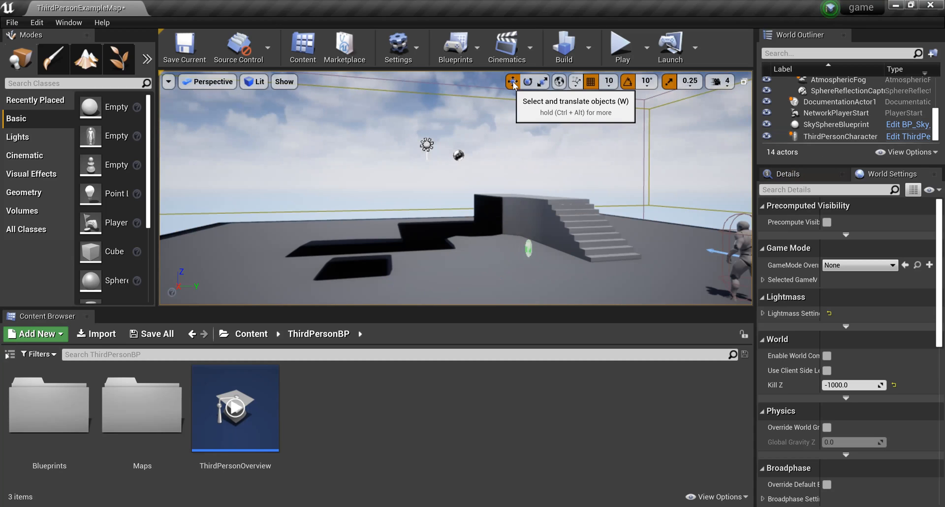
- Move the walkway's stairs along the Y axis away from the right arm and back close to it
left_click(493, 210)
key("f")
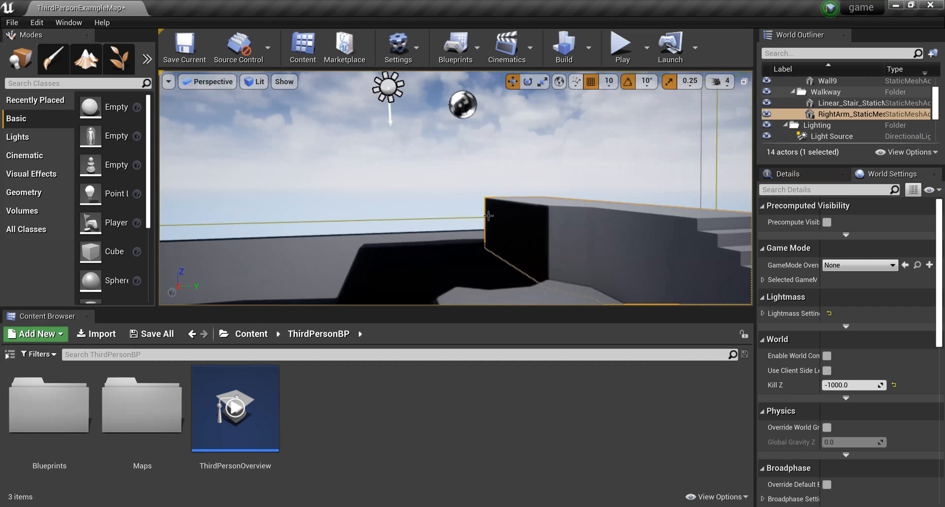
scroll(537, 220, "down", 8)
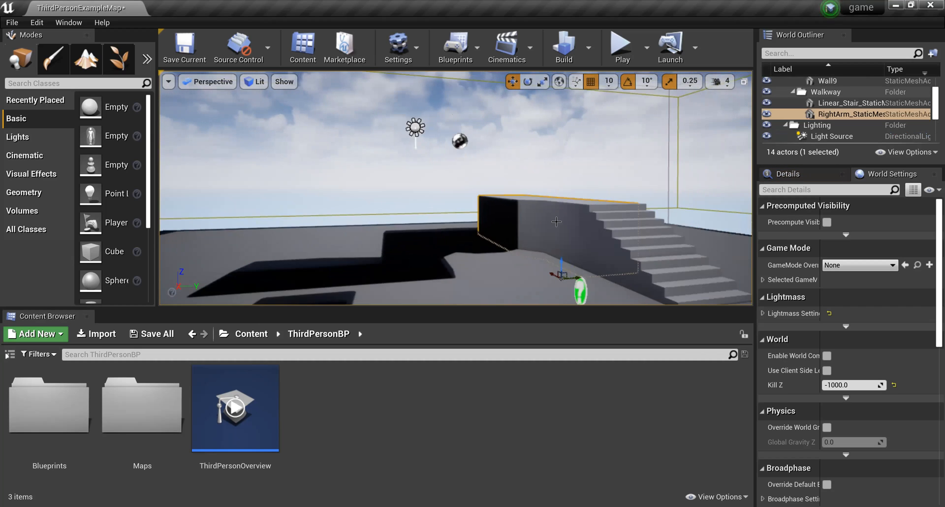
left_click(565, 215)
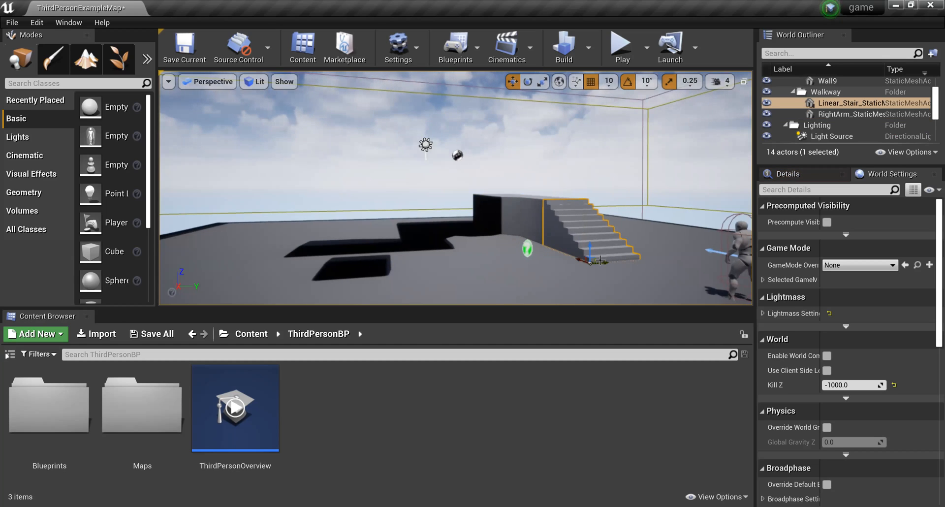
mouse_move(604, 261)
left_mouse_down()
mouse_move(555, 279)
mouse_move(597, 250)
mouse_move(601, 225)
mouse_move(597, 248)
left_mouse_up()
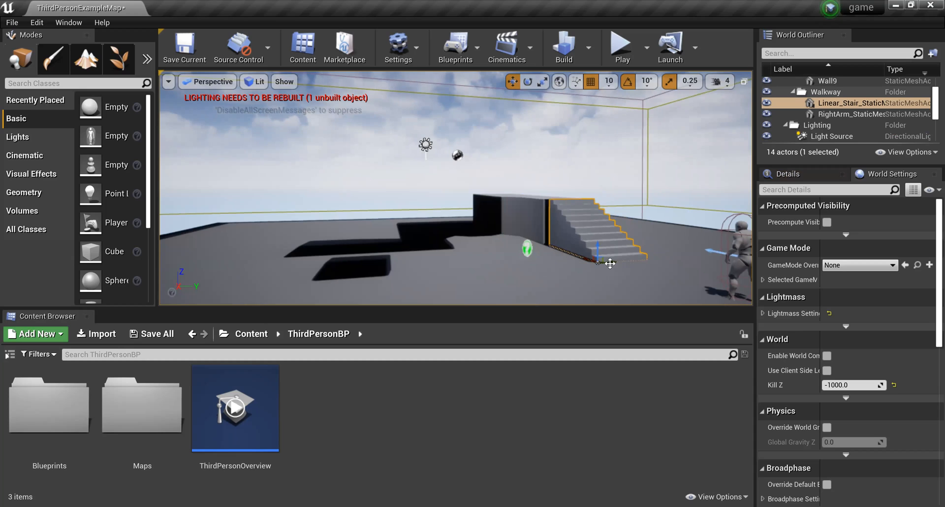
left_click_drag(611, 260, 607, 262)
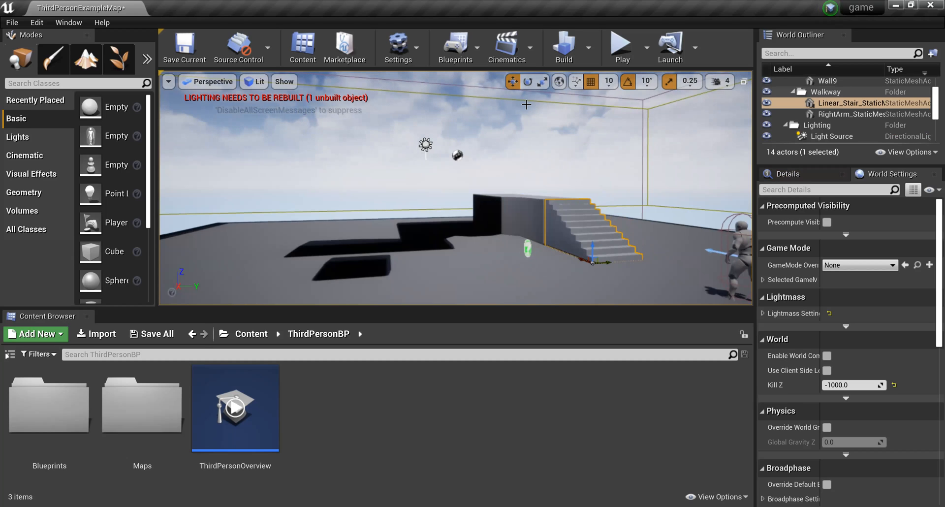
- Switch the stairs' gizmo to rotation and cycle its coordinate system to local space and back to world
left_click(527, 81)
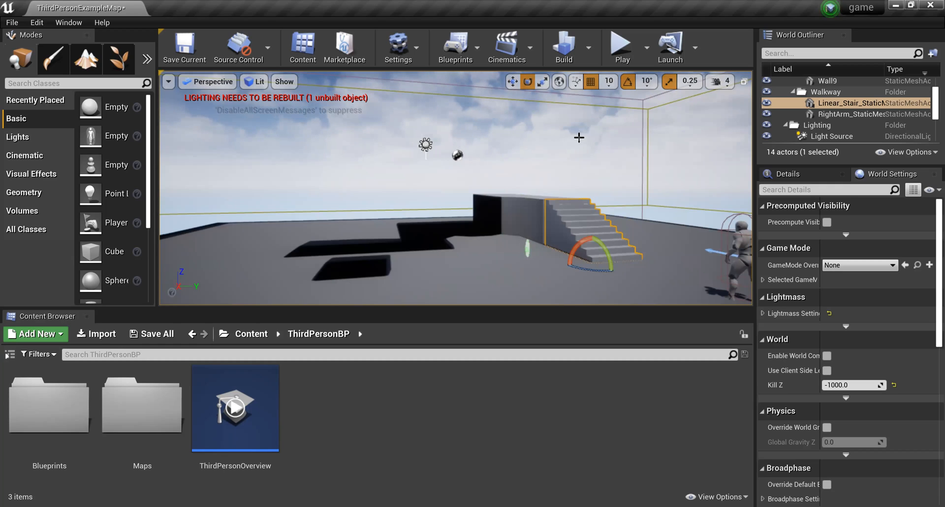
left_click(560, 83)
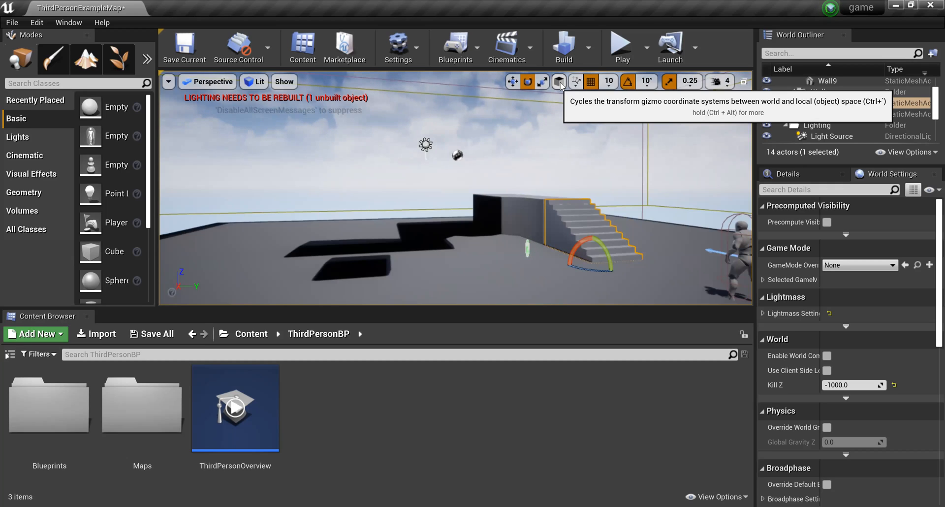
left_click(560, 83)
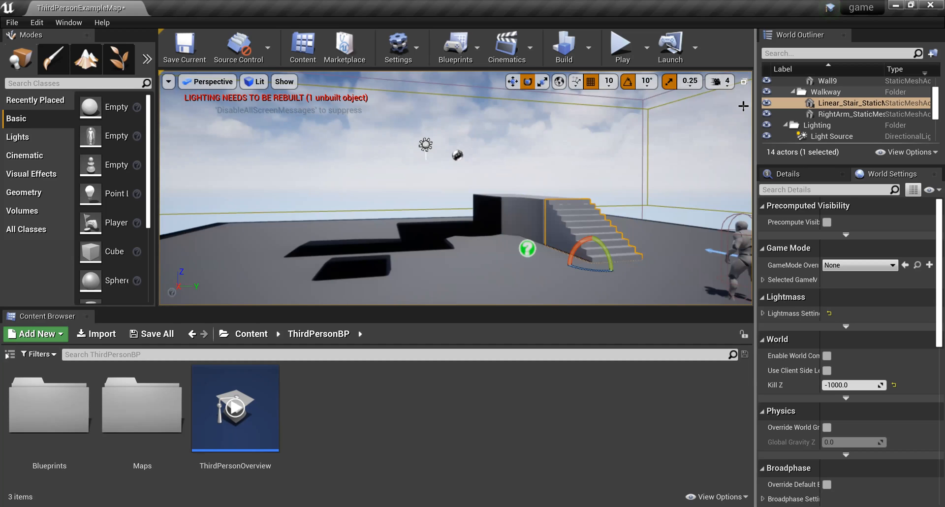
- Set the viewport camera speed to 6 and check the scale snap sizes without changing them
left_click(720, 81)
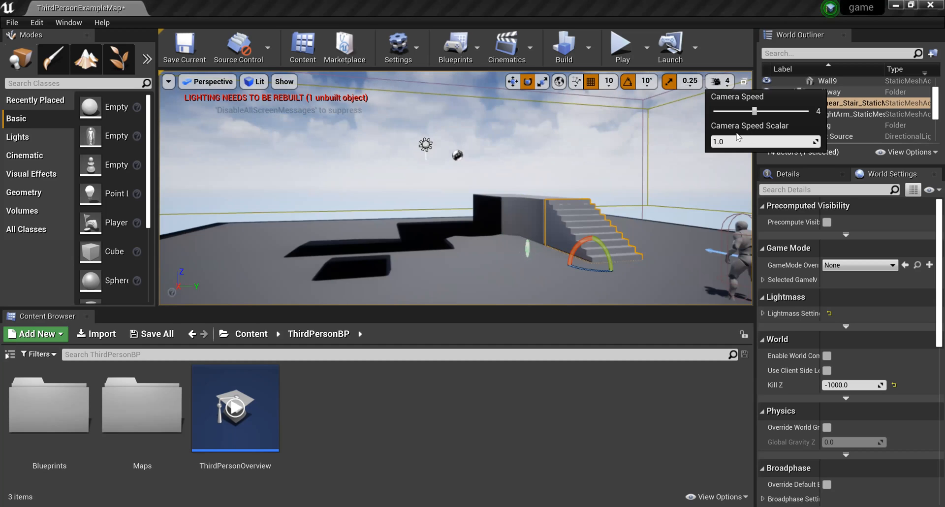
left_click_drag(754, 111, 780, 111)
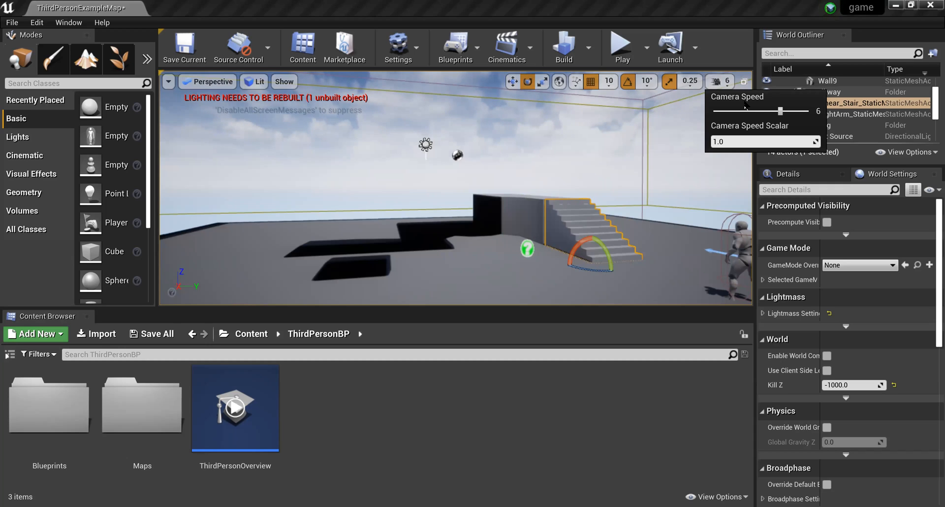
left_click(689, 81)
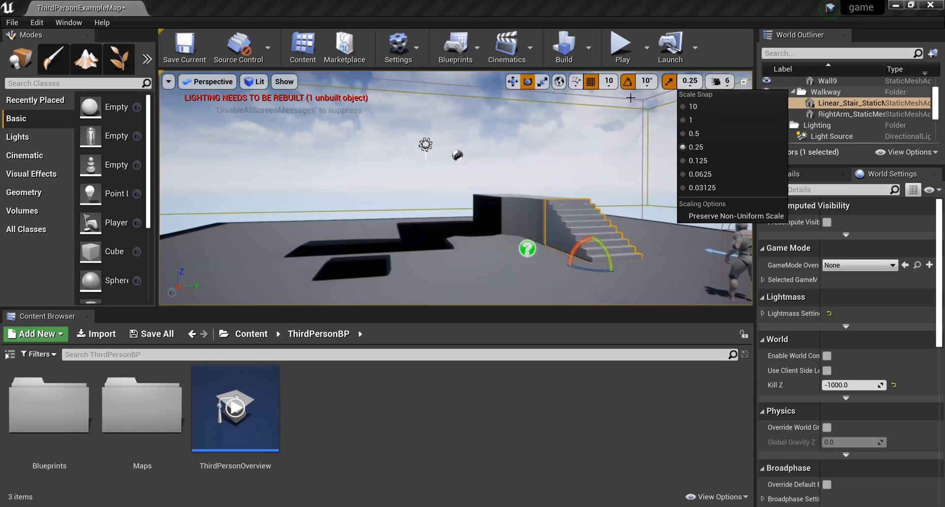
left_click(630, 97)
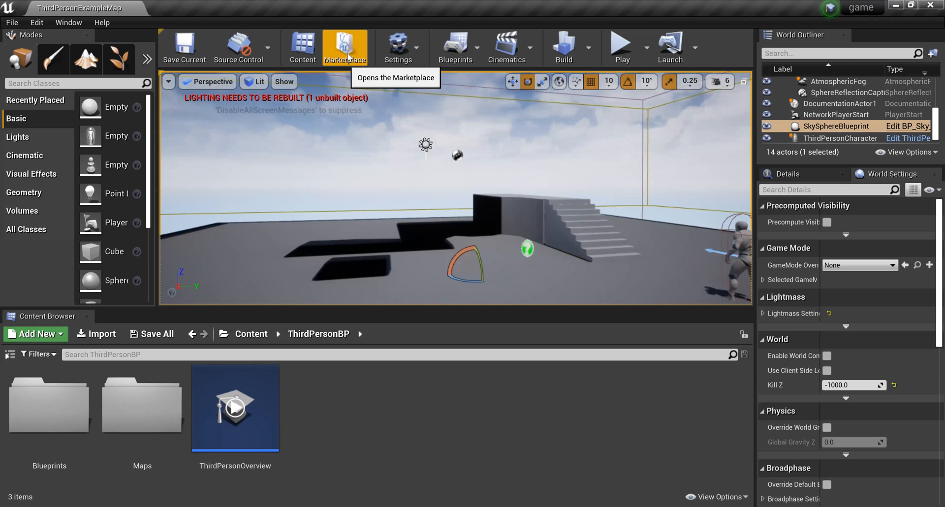
- Open the map's level blueprint and look over its event graph, member categories and Hide Unrelated options
left_click(419, 49)
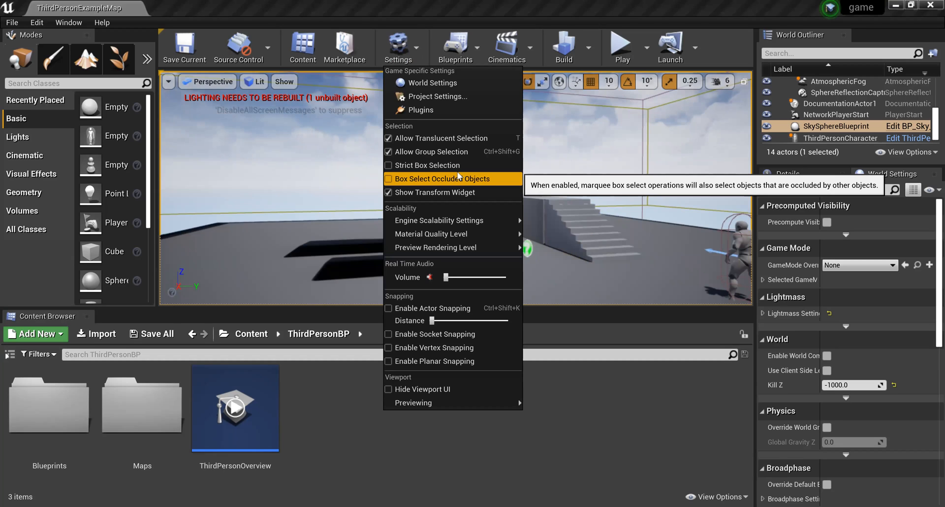
left_click(459, 52)
left_click(518, 148)
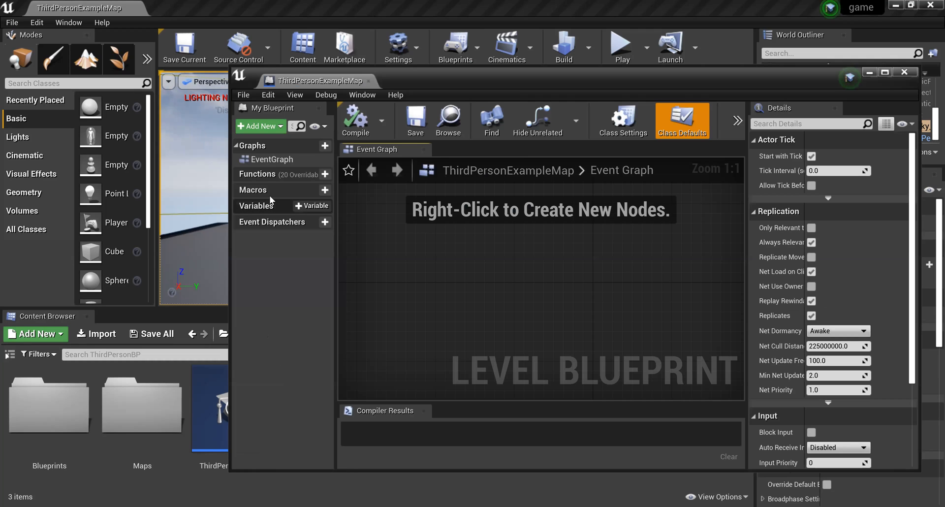
left_click(265, 160)
scroll(440, 261, "down", 6)
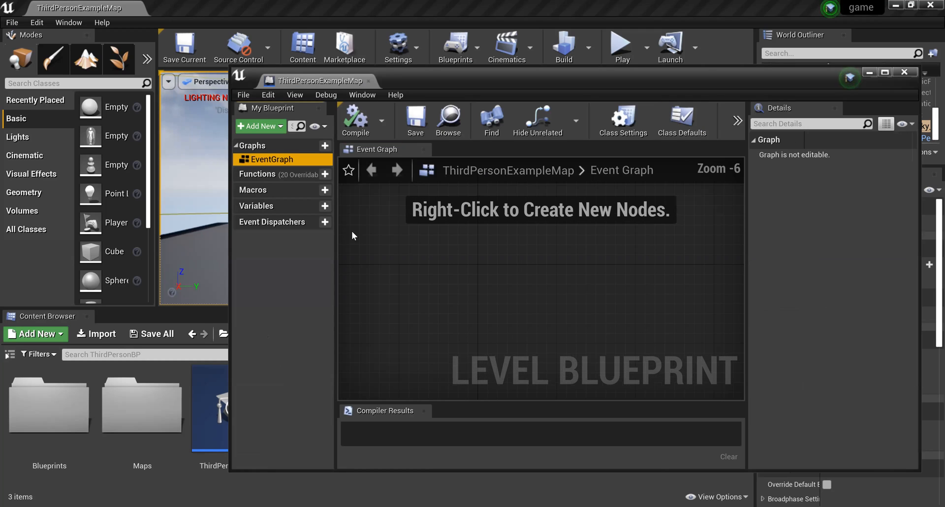
left_click(257, 195)
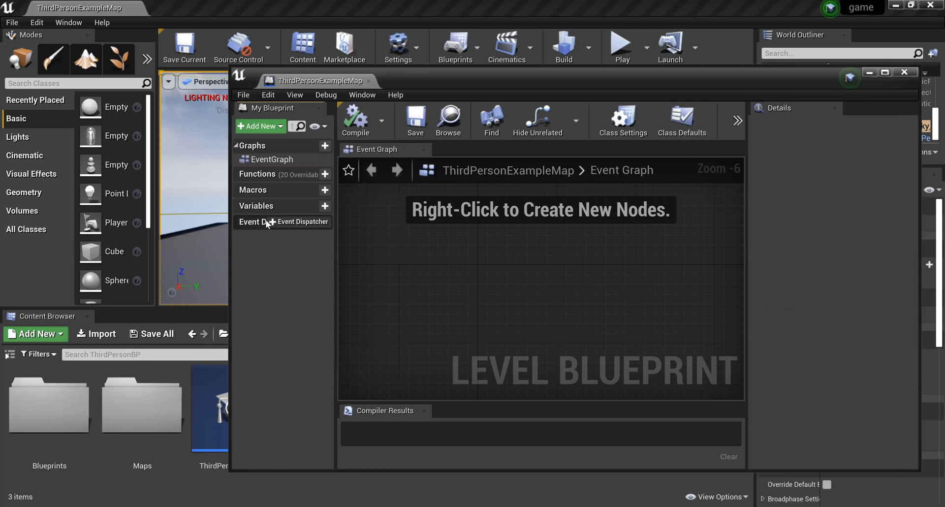
mouse_move(263, 173)
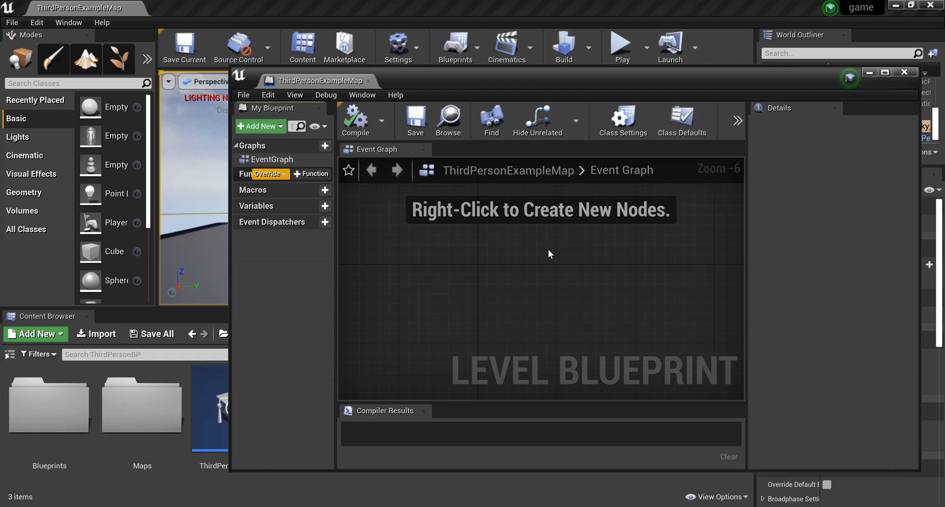
left_click(571, 126)
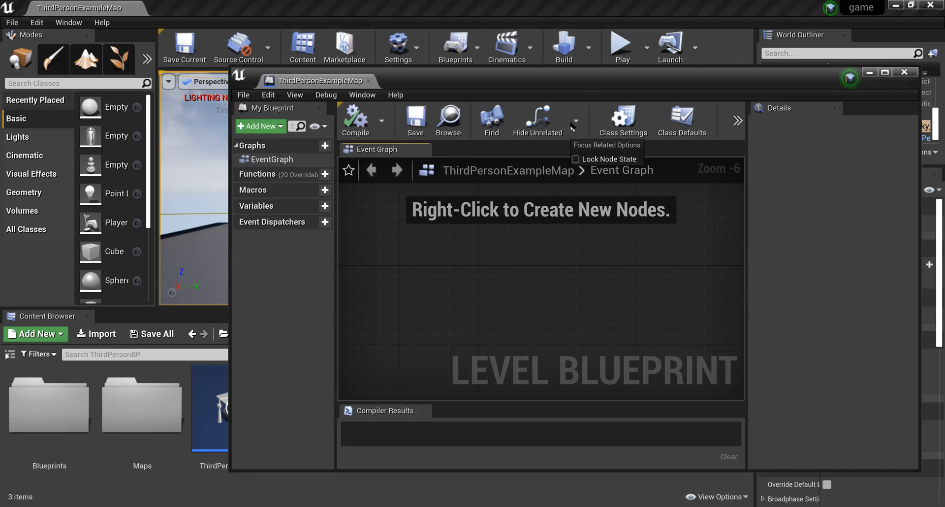
- Override the Level Reset function in the level blueprint to add its event node
left_click(246, 171)
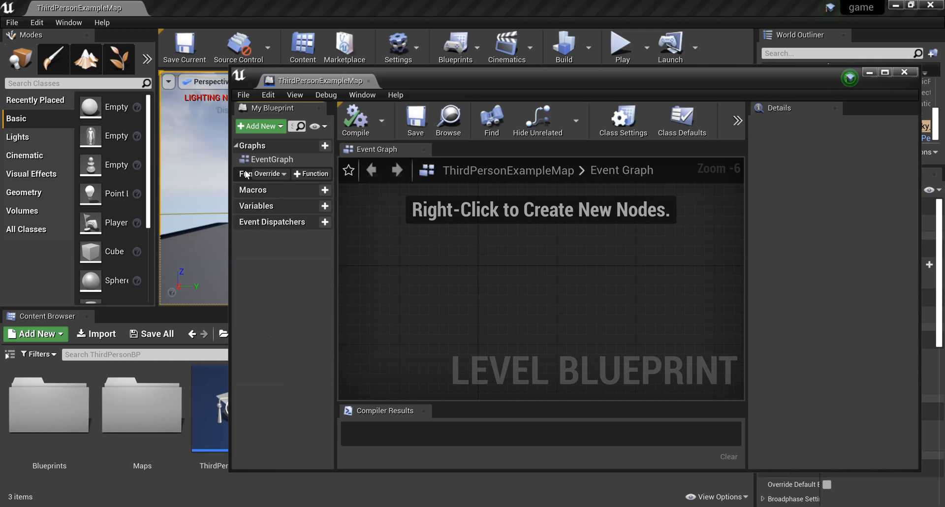
left_click(284, 175)
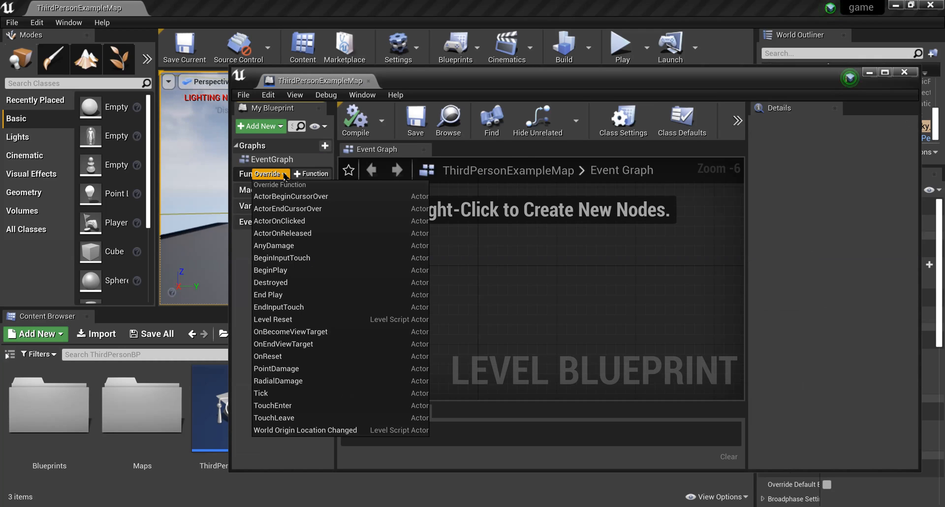
left_click(273, 318)
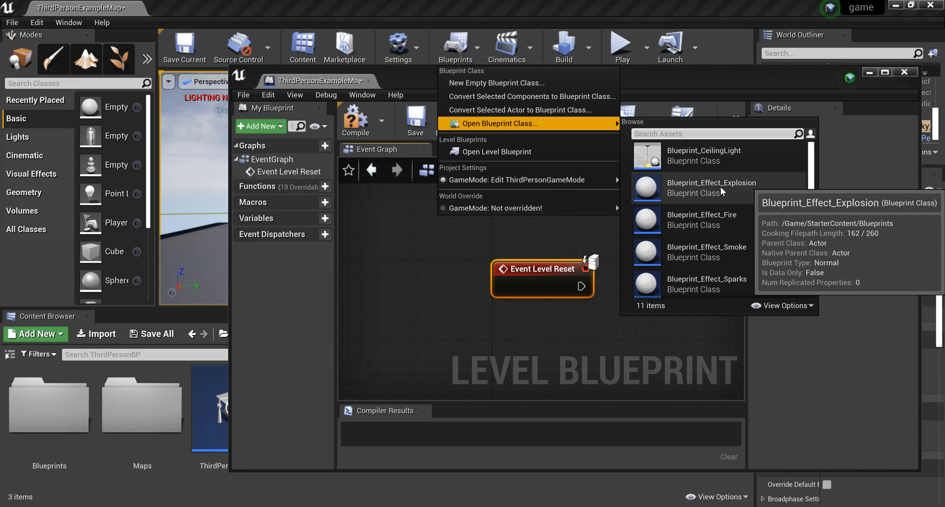
- Open the Blueprint_Effect_Explosion class to view its construction script, and close the blueprint editor
left_click(720, 188)
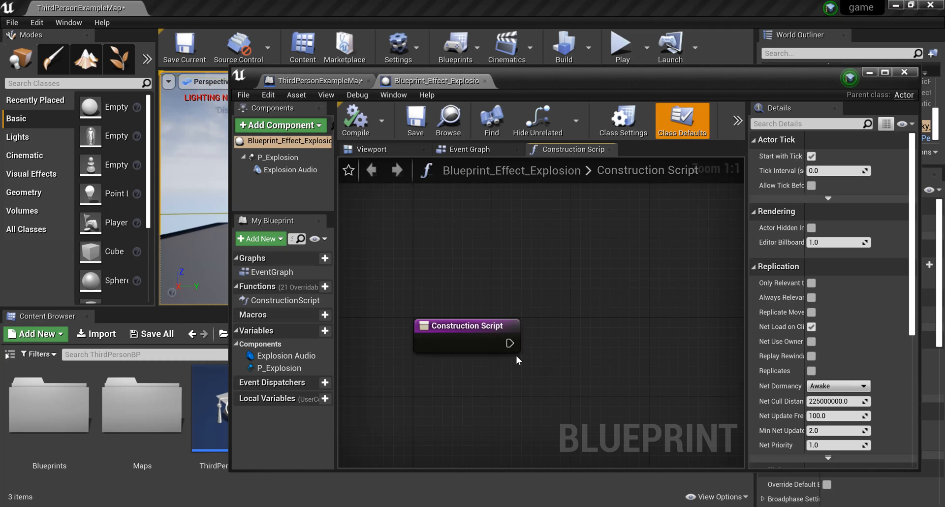
left_click(905, 73)
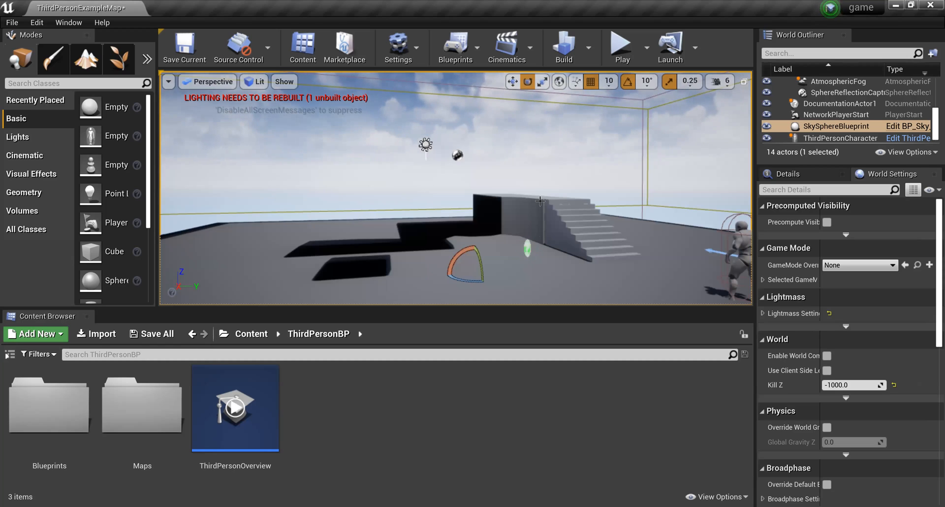
- Delete the arena's remaining wall mesh, Wall9
scroll(601, 206, "down", 2)
right_click_drag(648, 198, 746, 201)
left_click(648, 198)
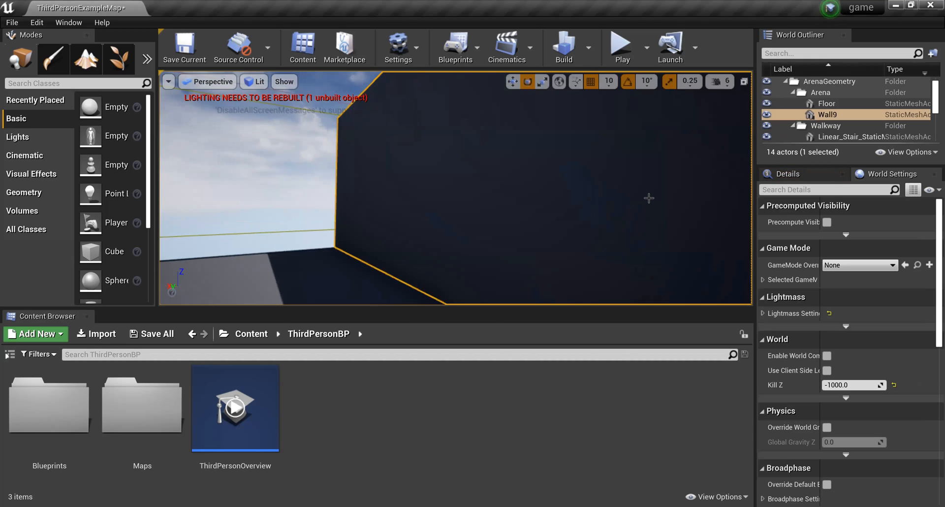
key("Delete")
mouse_move(323, 213)
right_mouse_down()
mouse_move(348, 203)
mouse_move(313, 205)
right_mouse_up()
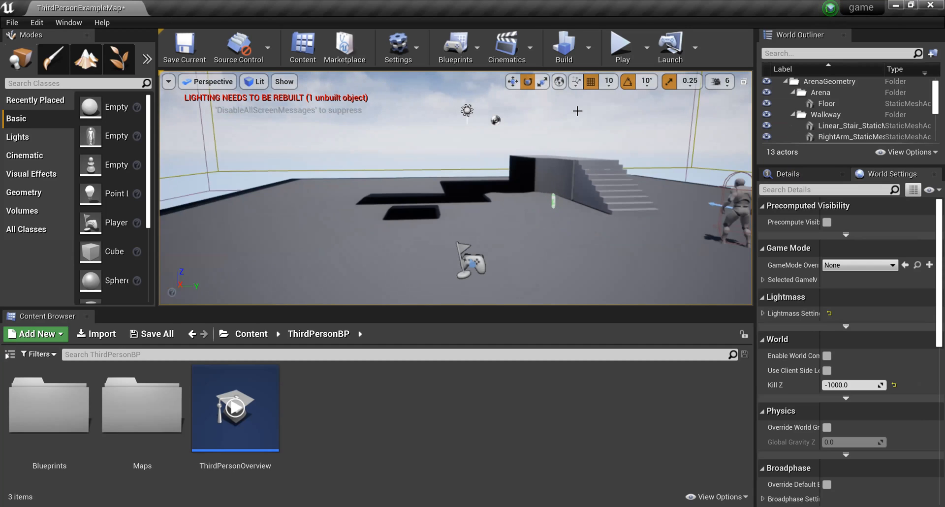
- Look over the individual build options and build the whole level, including its lighting
left_click(589, 55)
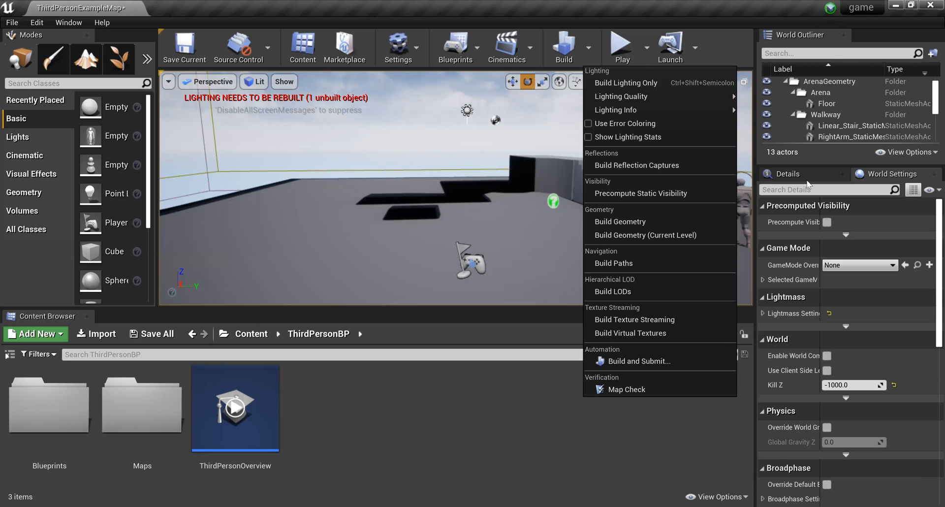
left_click(577, 58)
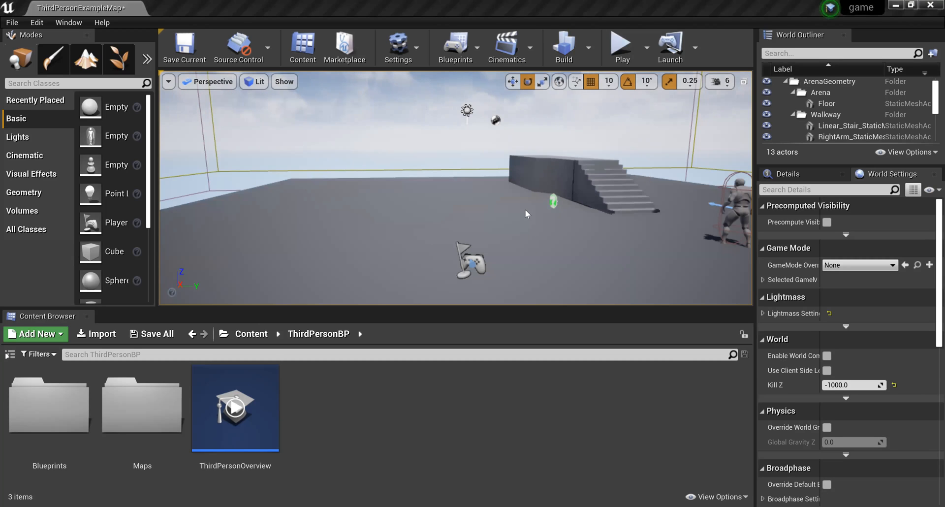
- Duplicate the arena floor with the translate gizmo and place the copy in the empty space well away from the original
right_click_drag(442, 206, 497, 197)
scroll(445, 207, "down", 5)
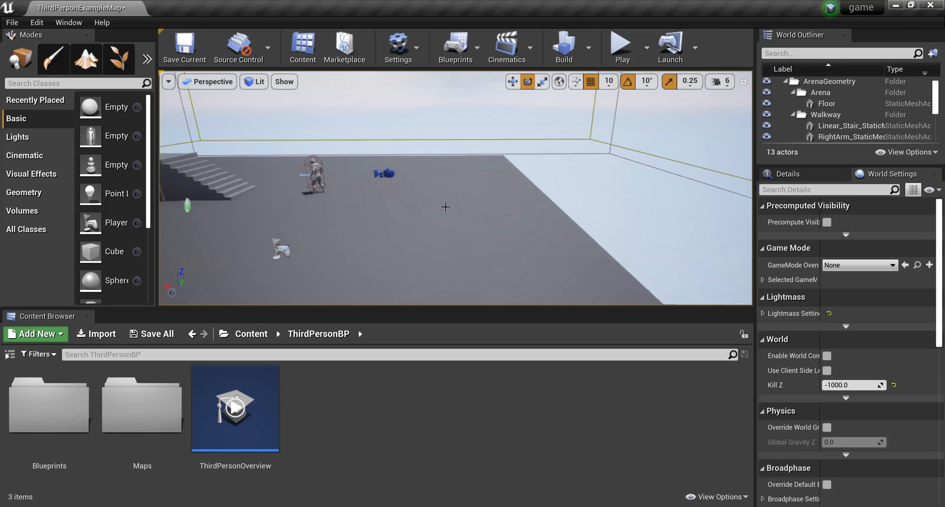
scroll(446, 206, "down", 8)
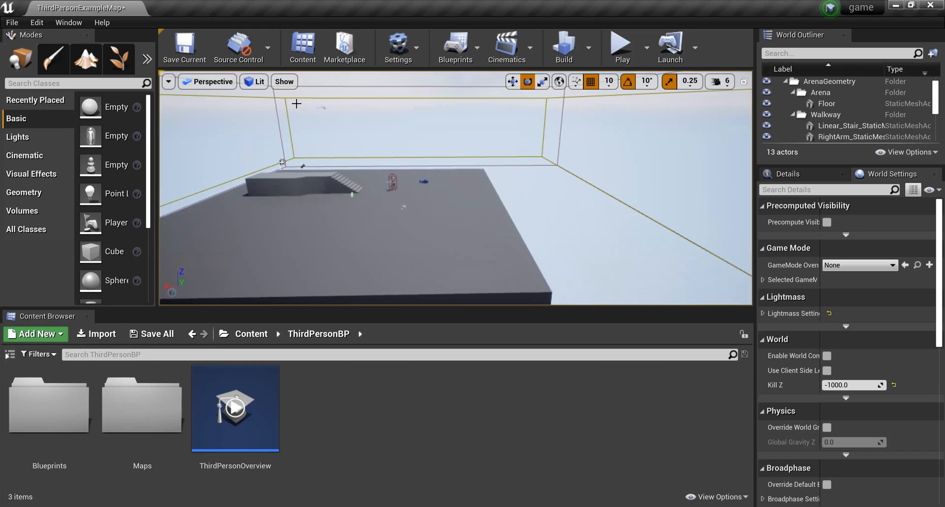
scroll(290, 160, "down", 2)
scroll(285, 160, "down", 4)
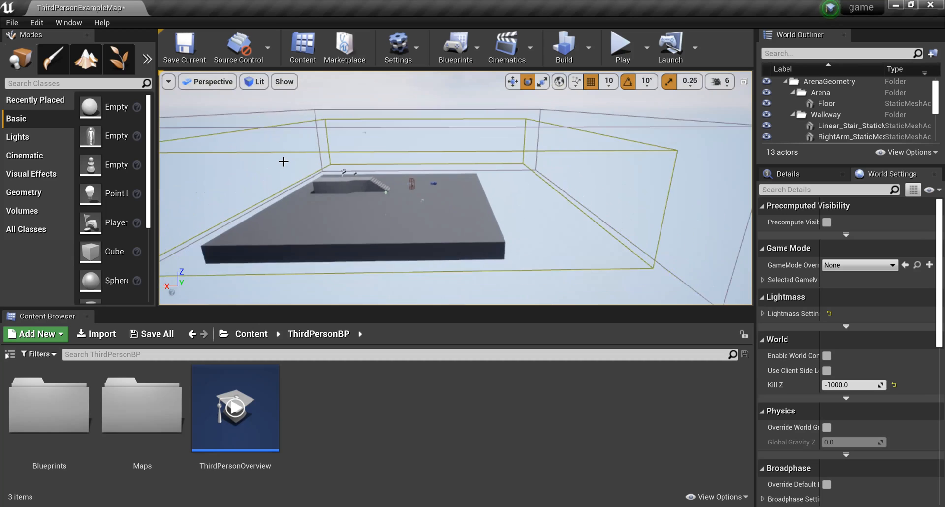
scroll(276, 175, "down", 2)
mouse_move(245, 169)
right_mouse_down()
mouse_move(300, 193)
mouse_move(246, 169)
right_mouse_up()
middle_click_drag(319, 138, 217, 152)
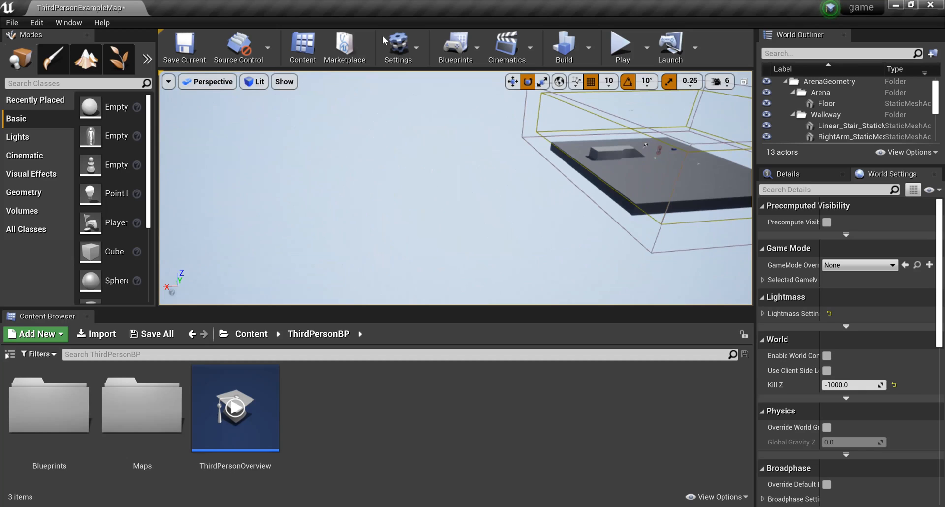
left_click(646, 173)
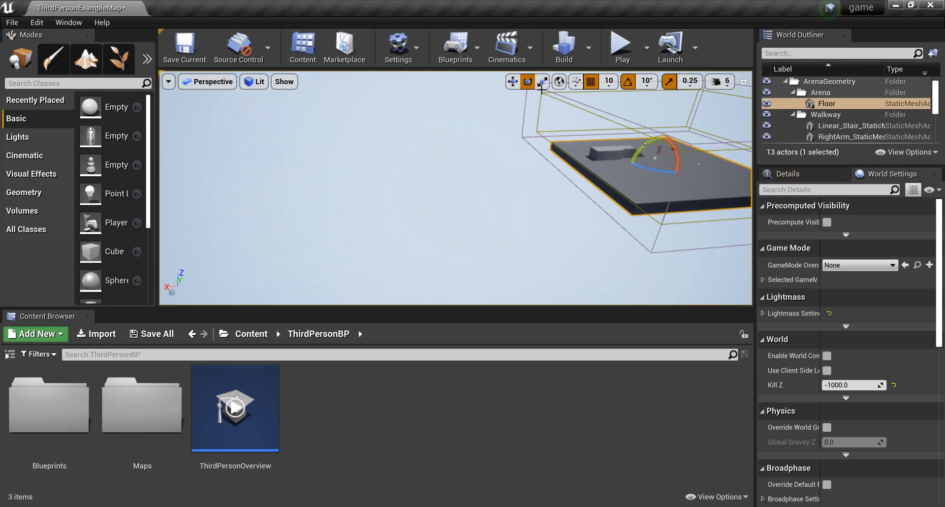
left_click(513, 81)
left_click_drag(640, 162, 170, 227, "alt")
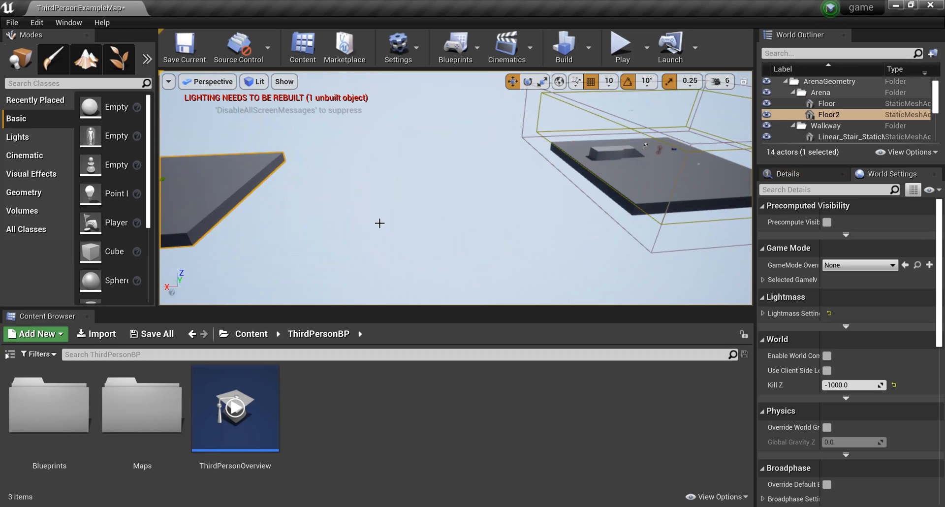
scroll(380, 219, "down", 8)
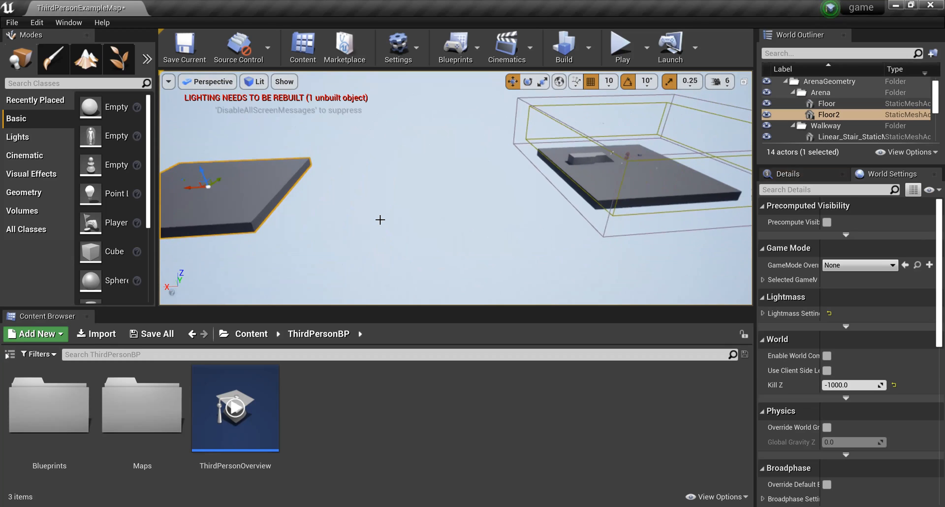
scroll(383, 200, "down", 4)
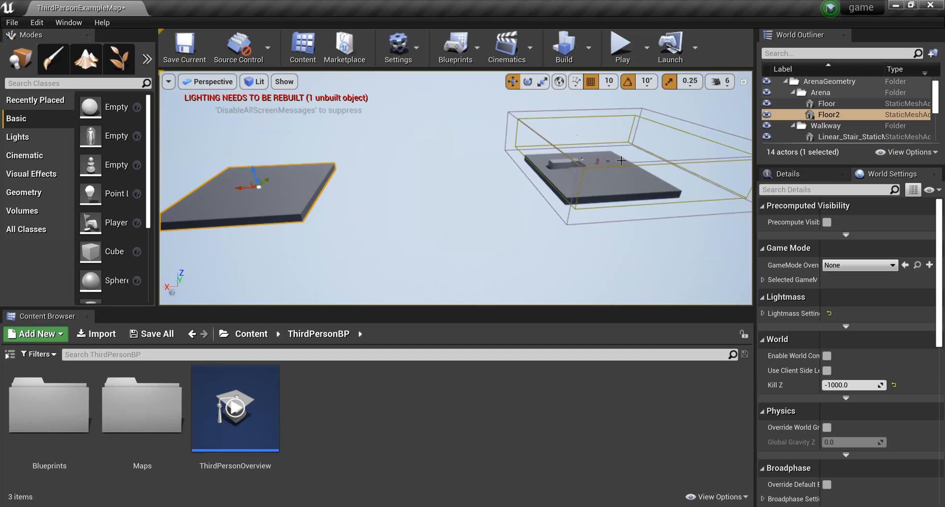
scroll(645, 229, "up", 8)
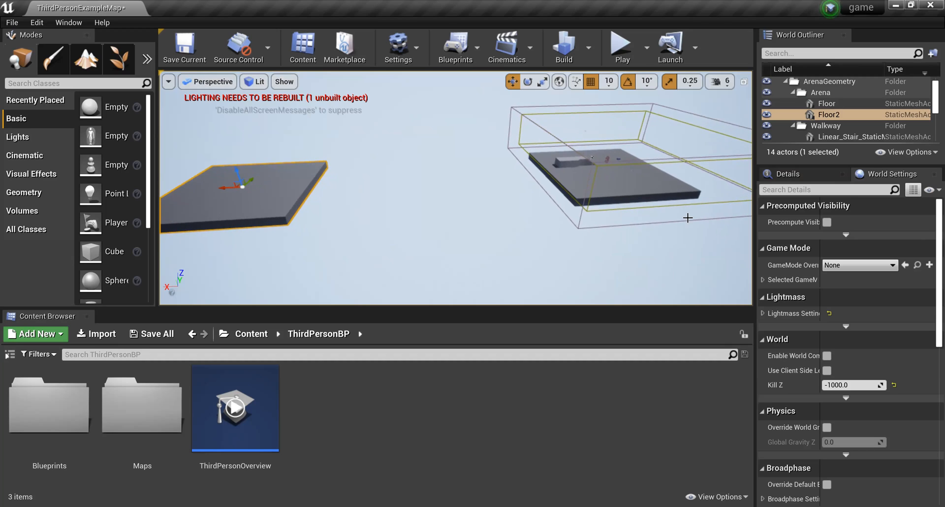
scroll(667, 218, "up", 5)
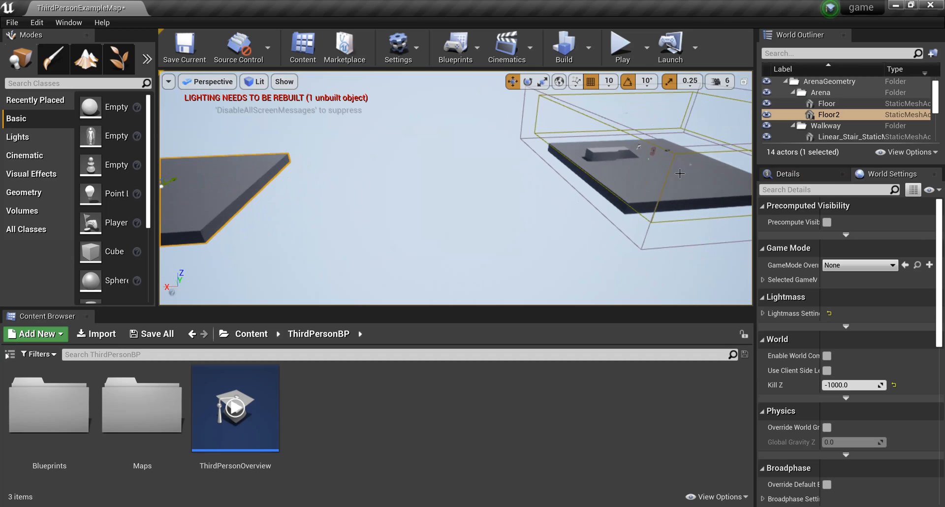
right_click_drag(671, 181, 684, 158)
scroll(671, 168, "up", 1)
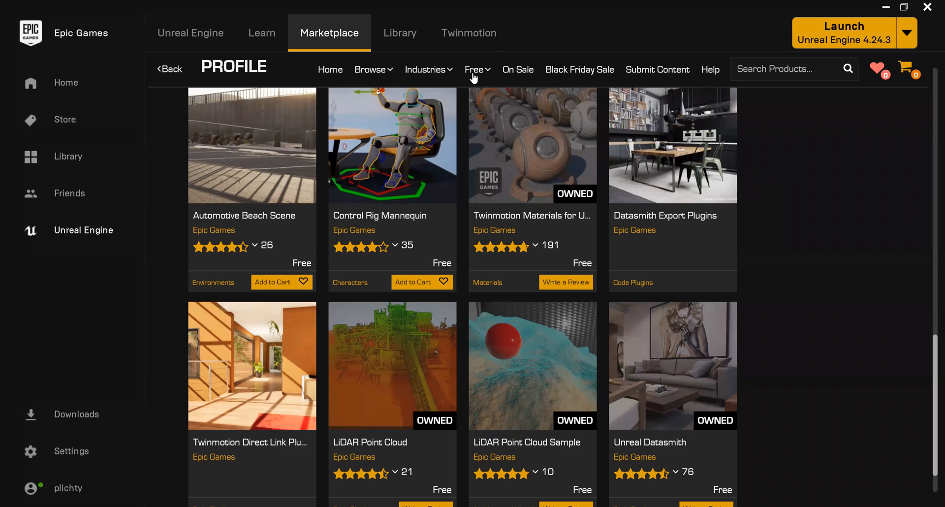
- Look through the marketplace's Free For The Month products and open the full listing of free content
mouse_move(473, 77)
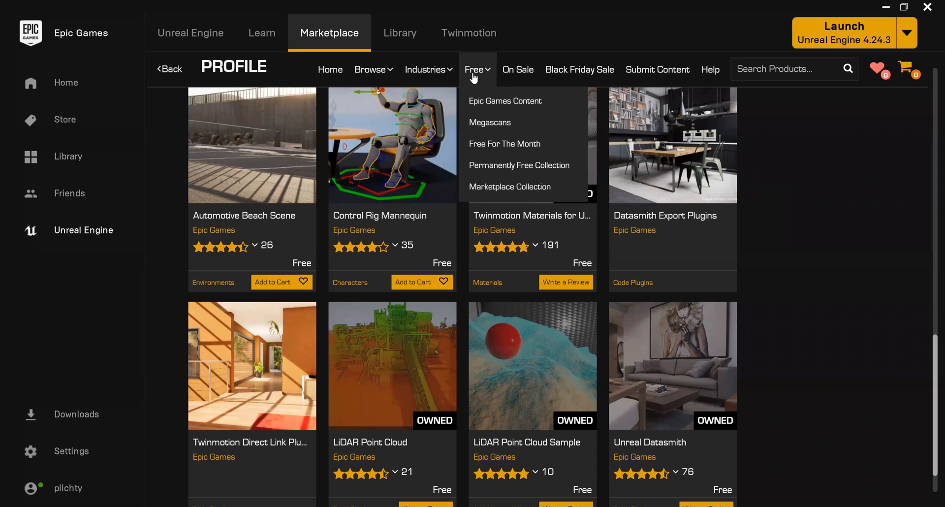
left_click(489, 143)
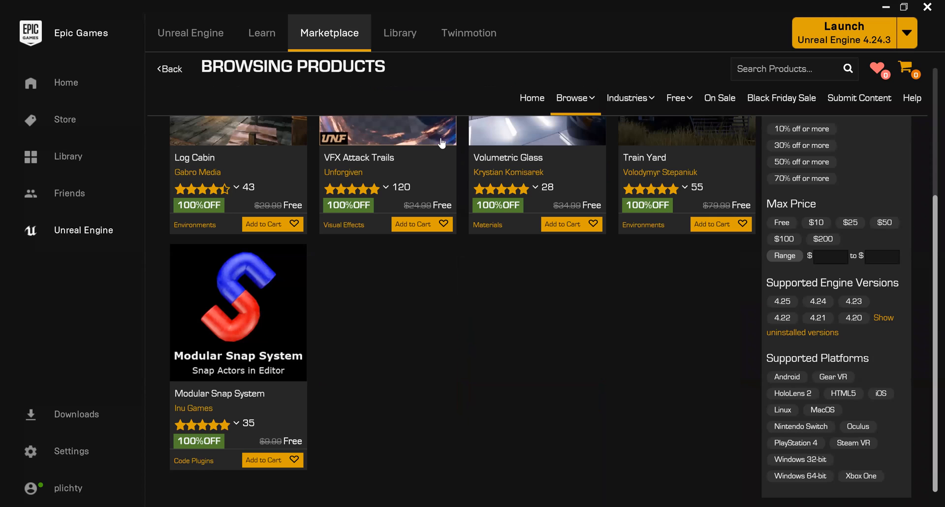
mouse_move(576, 98)
mouse_move(680, 98)
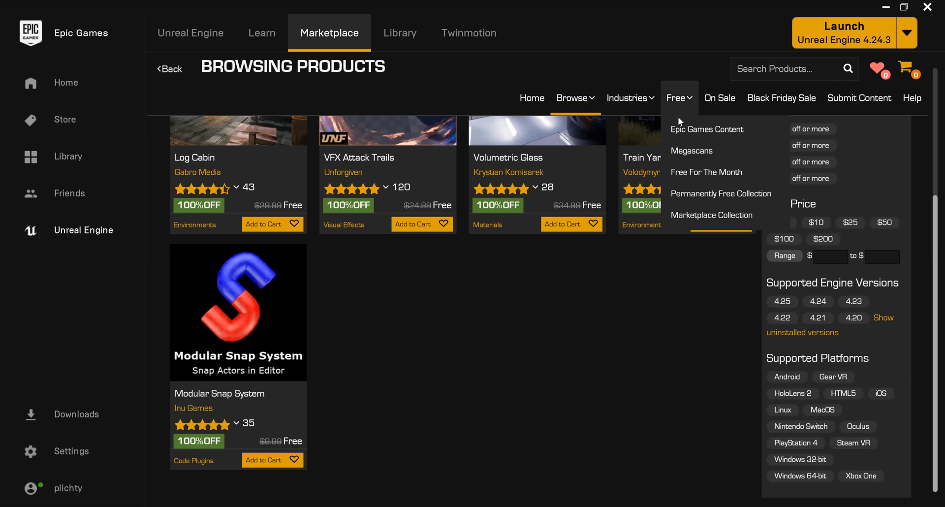
left_click(678, 127)
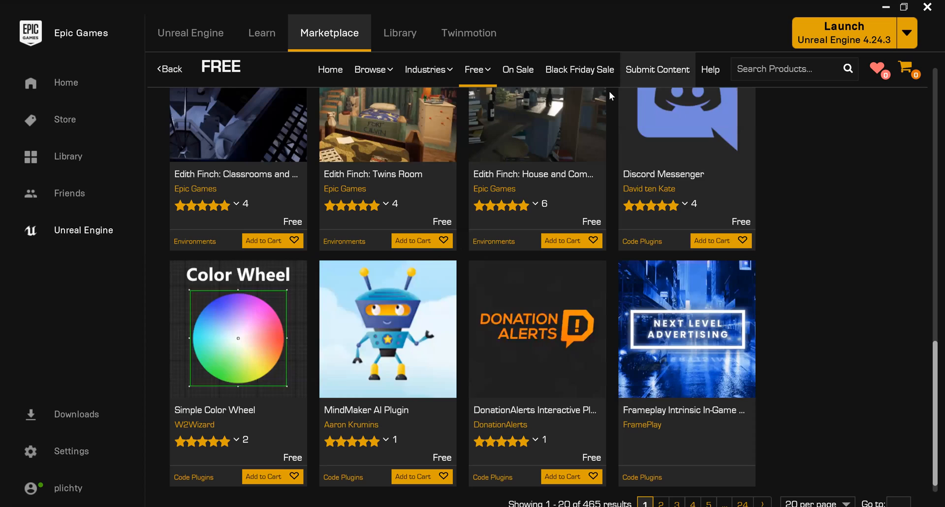
- Look at a free Edith Finch product's detail page and browse the marketplace's paid environments, props and effects
left_click(471, 69)
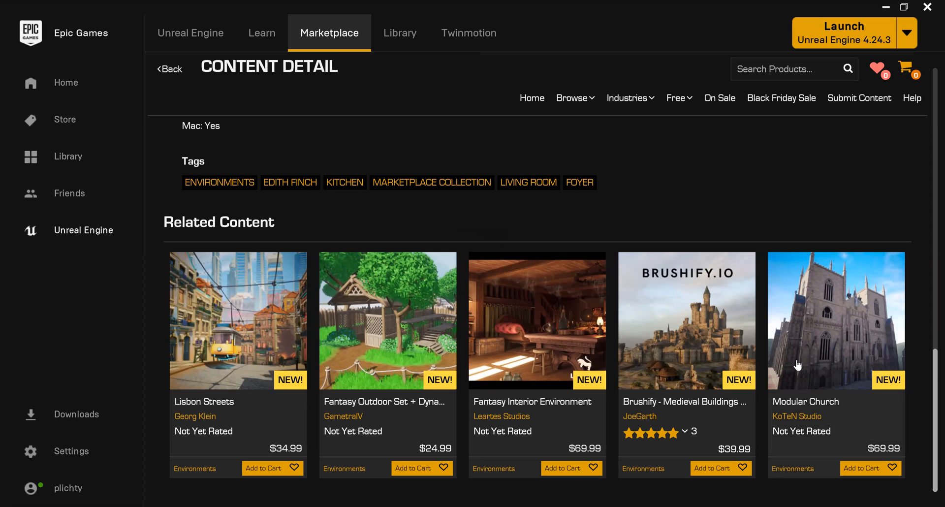
left_click(226, 183)
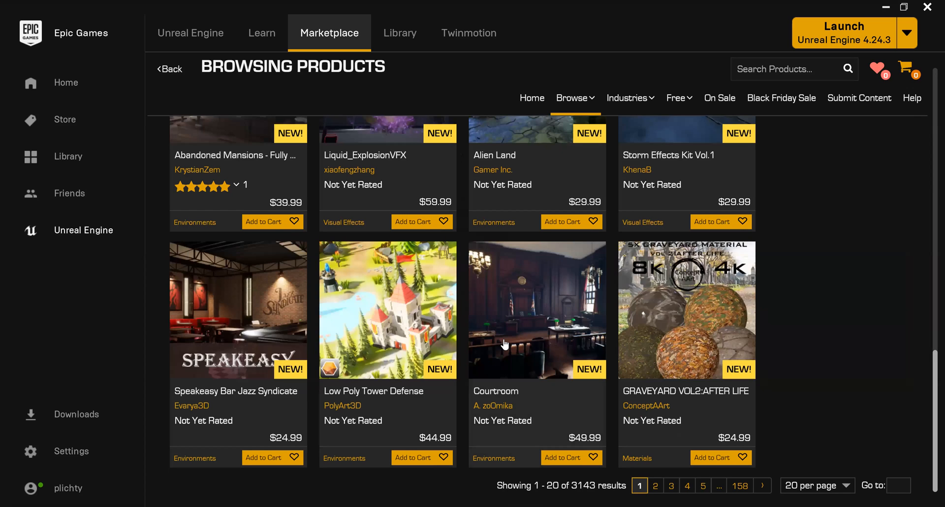
scroll(505, 345, "up", 3)
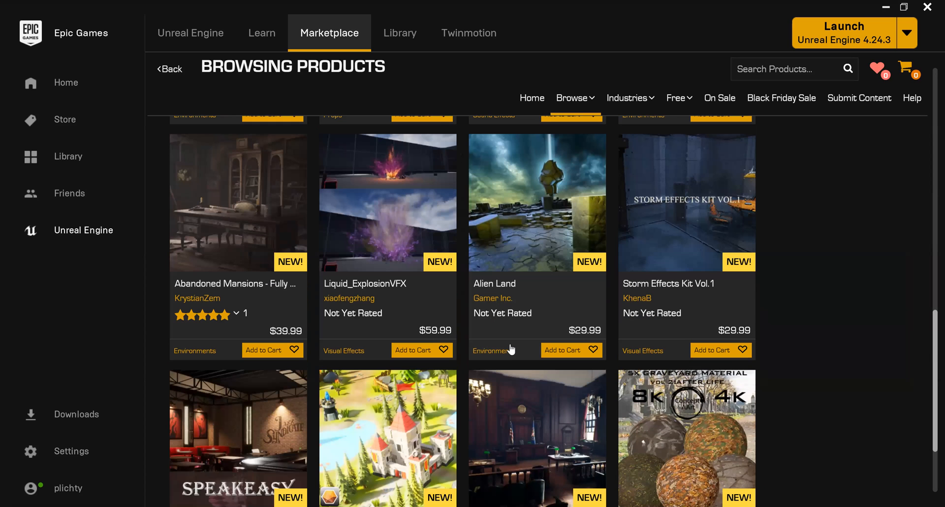
scroll(512, 347, "up", 6)
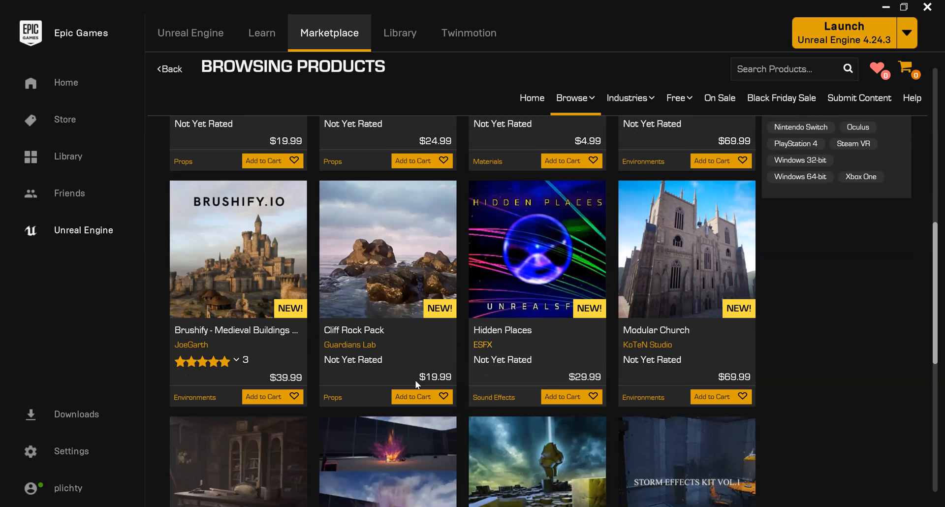
scroll(418, 385, "up", 1)
scroll(704, 112, "up", 2)
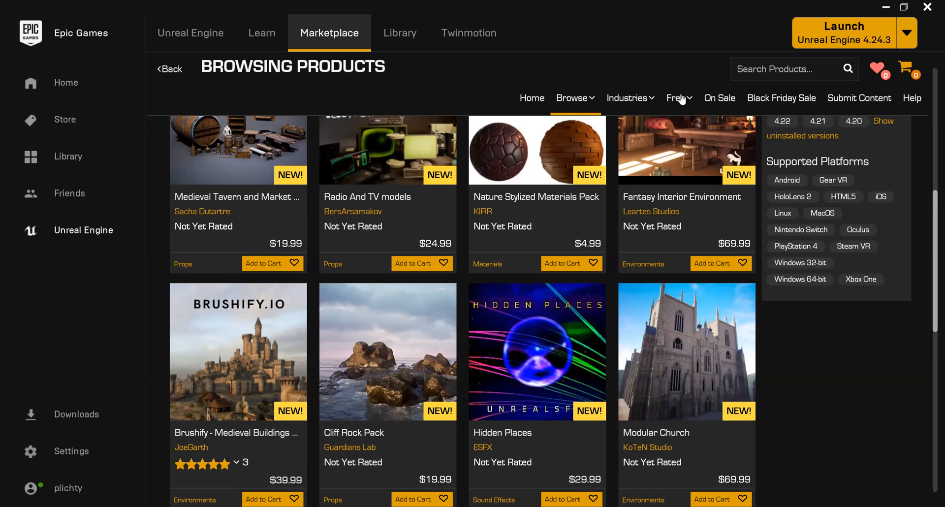
- Add the free Edith Finch: Classrooms environment from the free product listing to the cart and check out
left_click(677, 98)
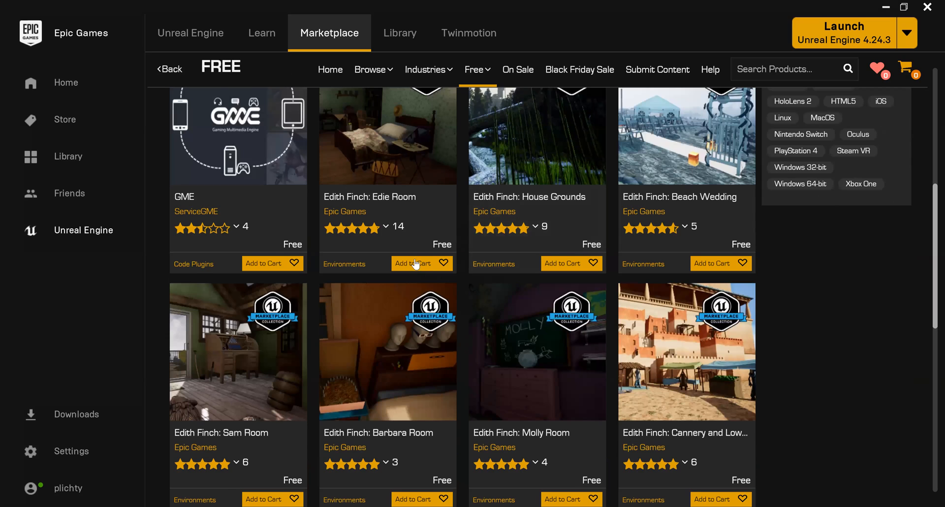
scroll(424, 246, "up", 1)
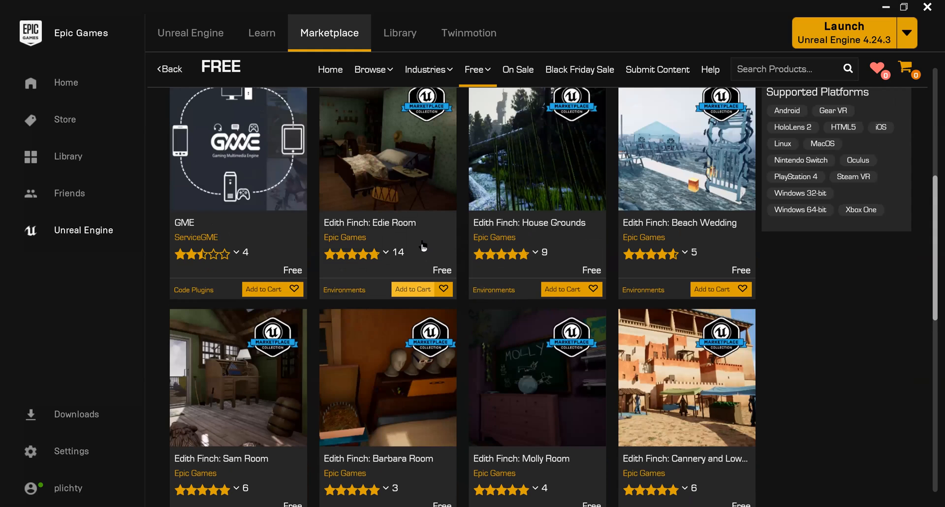
scroll(593, 297, "down", 5)
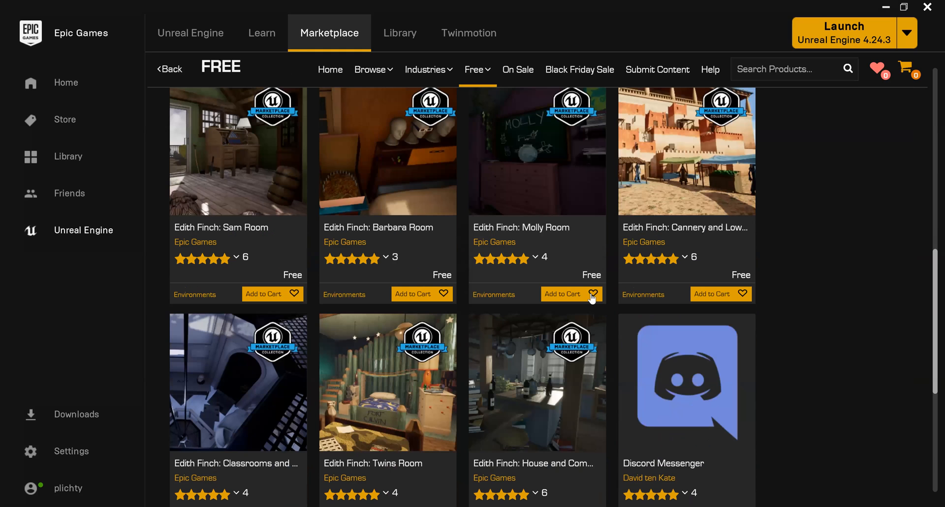
scroll(328, 344, "down", 3)
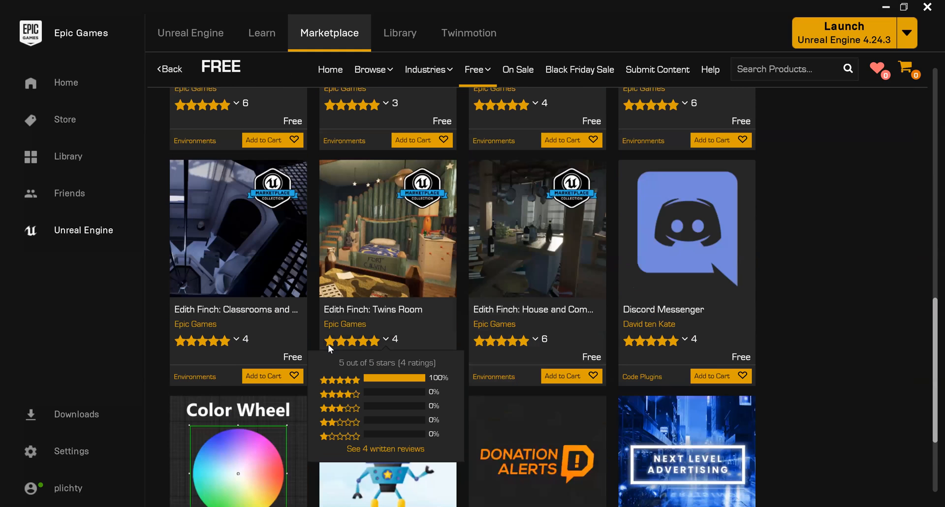
scroll(327, 344, "down", 1)
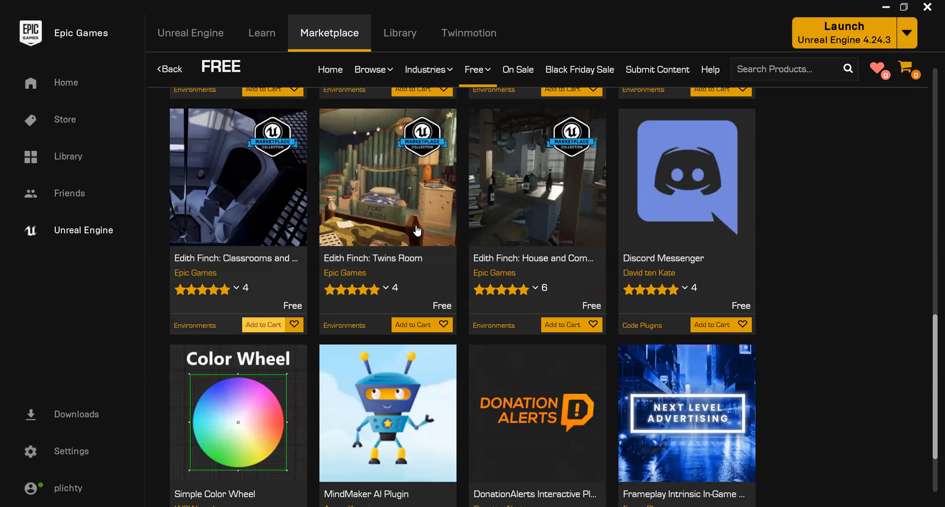
left_click(904, 69)
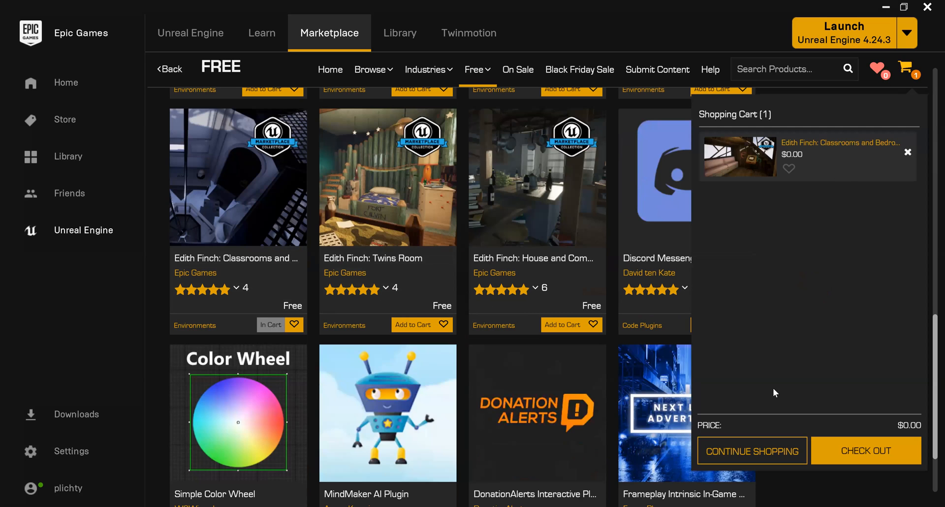
left_click(849, 448)
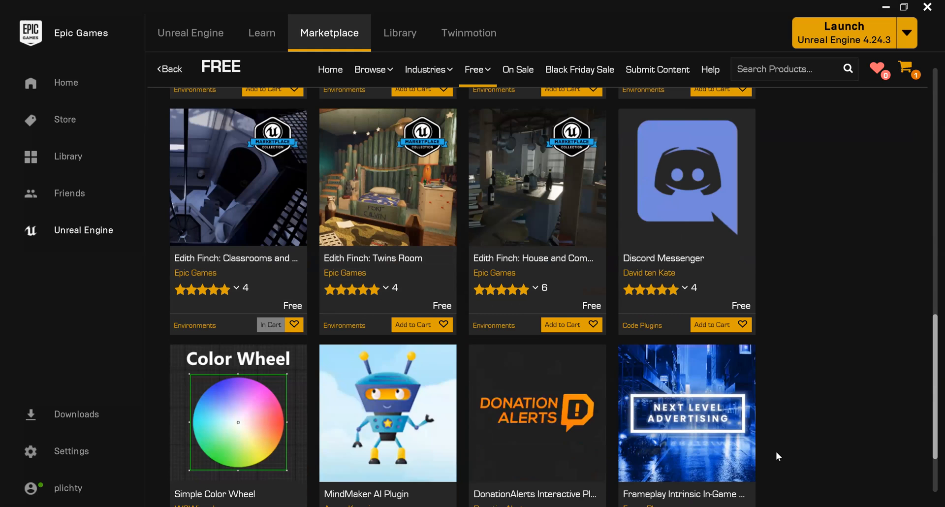
- Check the download tasks, and look through the library's engine versions, projects and vault down to the Edith Finch: Classrooms asset
left_click(74, 415)
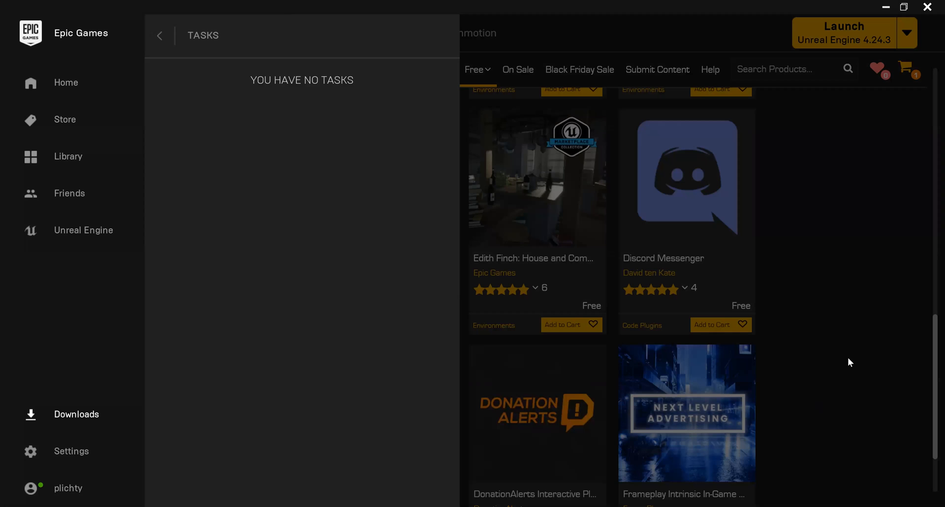
left_click(848, 362)
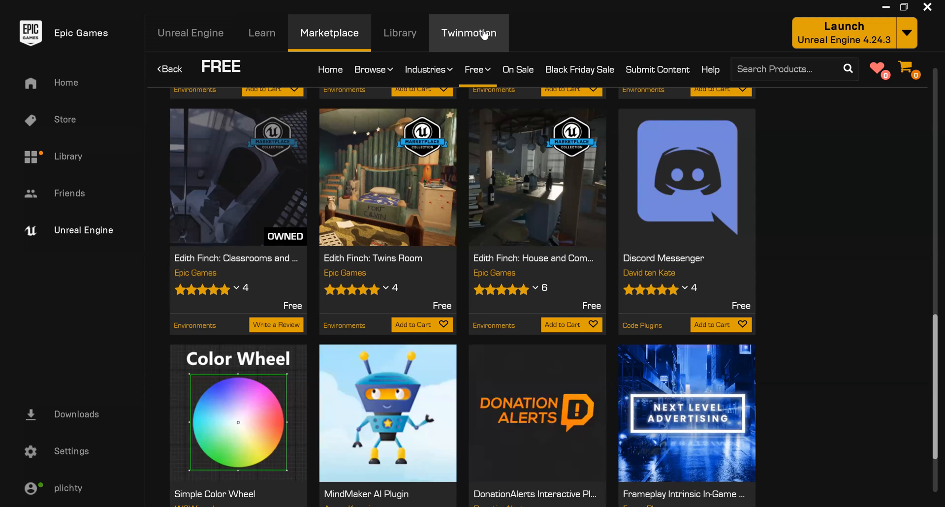
left_click(391, 45)
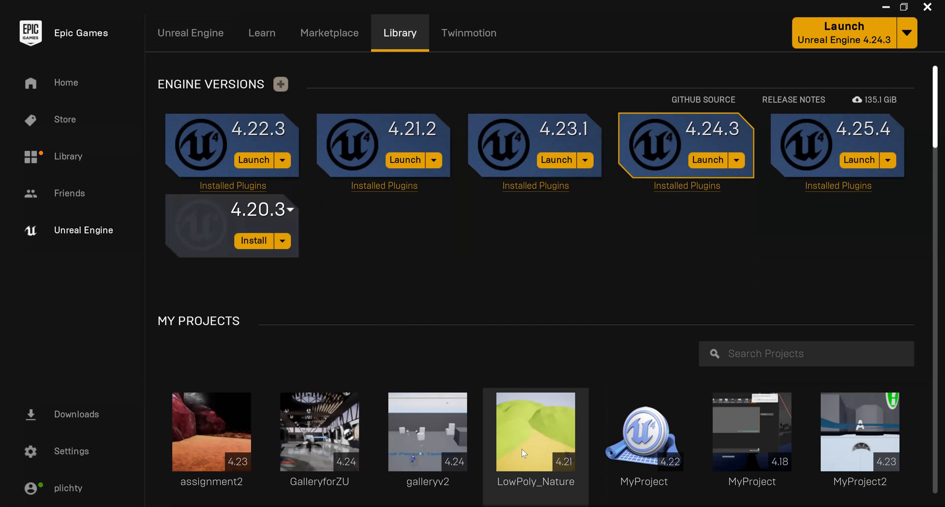
scroll(521, 449, "down", 5)
scroll(542, 434, "down", 2)
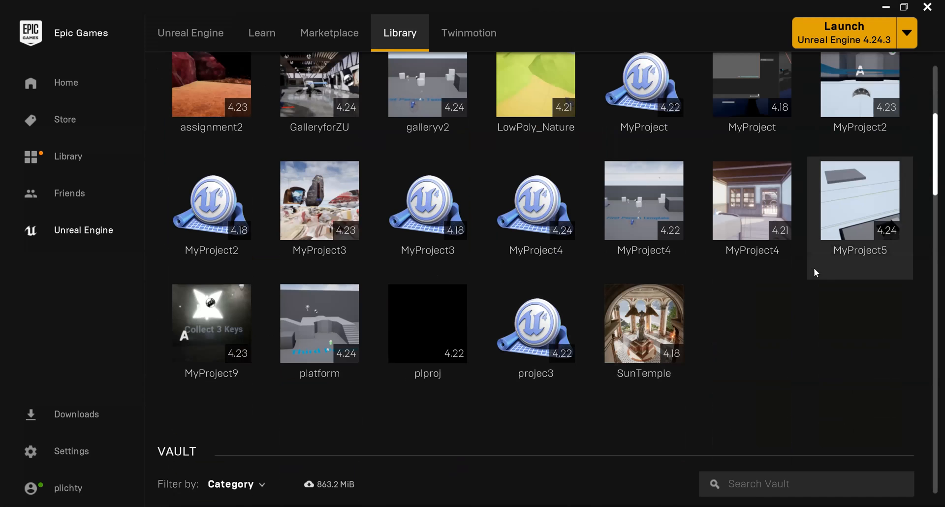
scroll(801, 329, "up", 2)
scroll(798, 338, "down", 6)
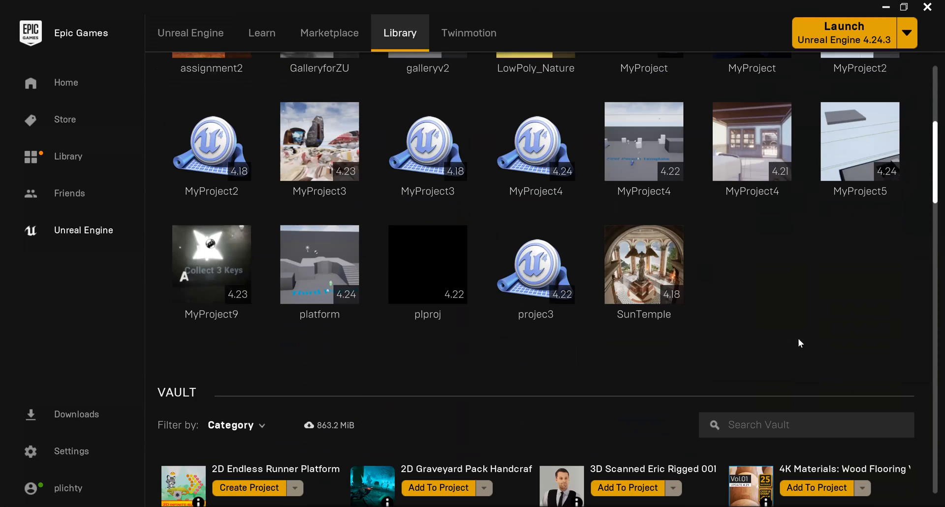
scroll(791, 352, "down", 4)
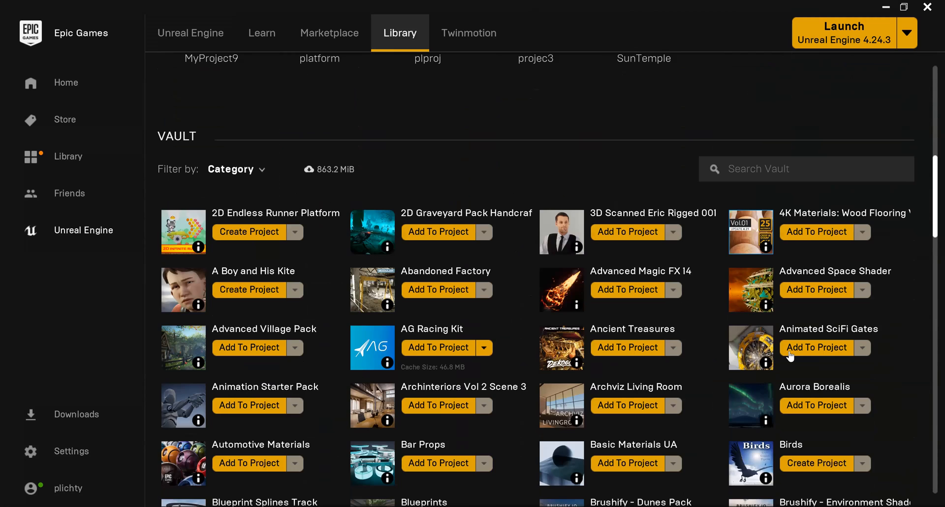
scroll(792, 346, "down", 4)
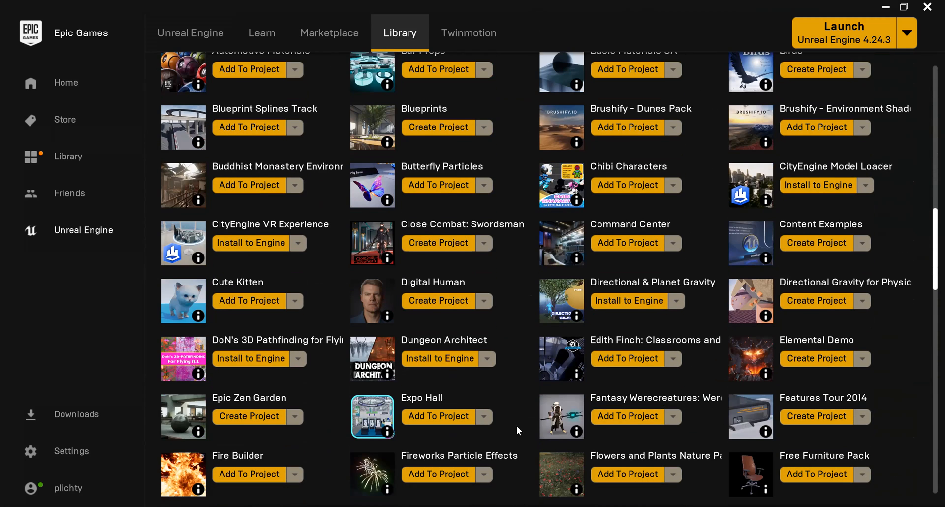
- Try to add the Edith Finch: Classrooms vault asset to a project, and back out of the project selection
left_click(649, 361)
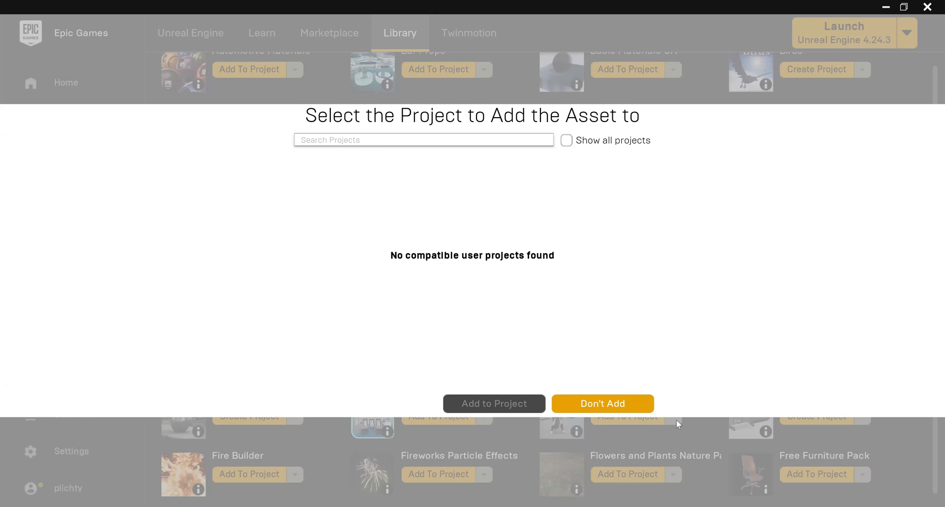
left_click(631, 401)
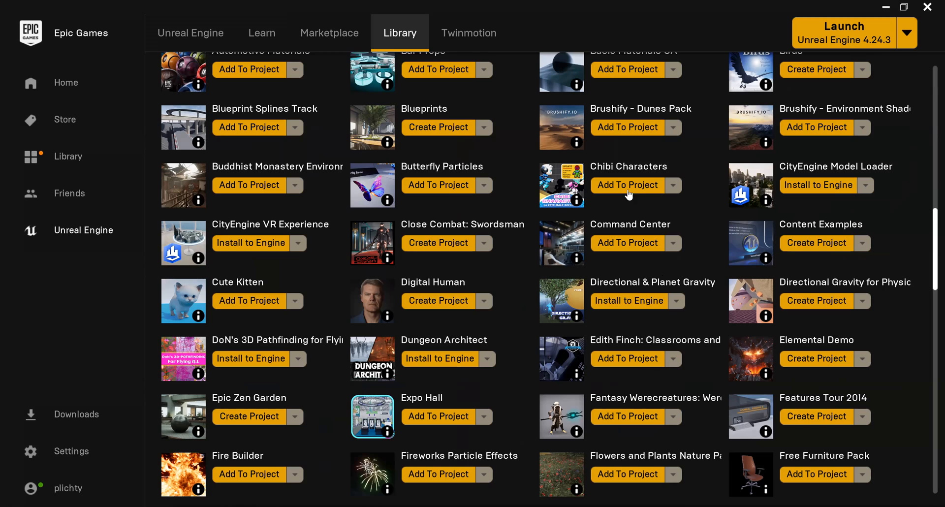
scroll(649, 385, "down", 2)
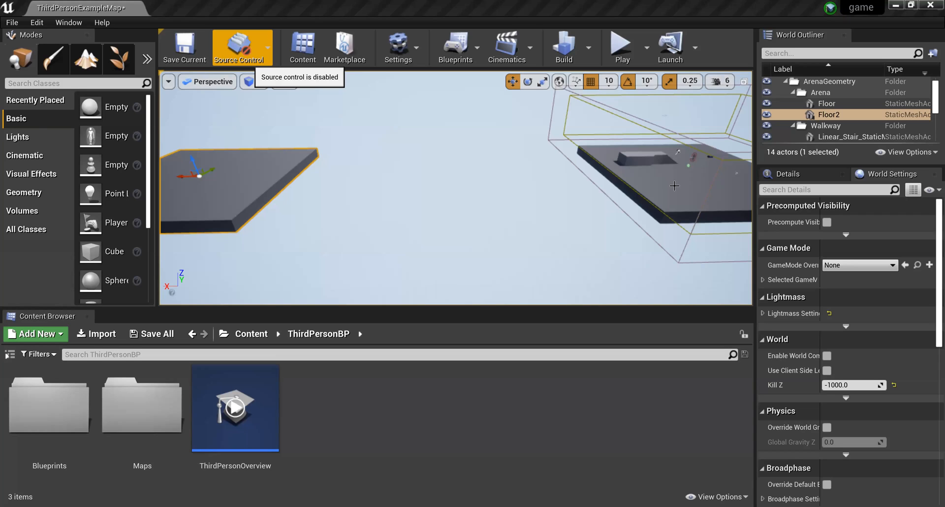
- Place a Spiral Stair geometry brush on the original arena floor, in the open area in front of the walkway stairs
right_click_drag(675, 185, 659, 197)
key("f")
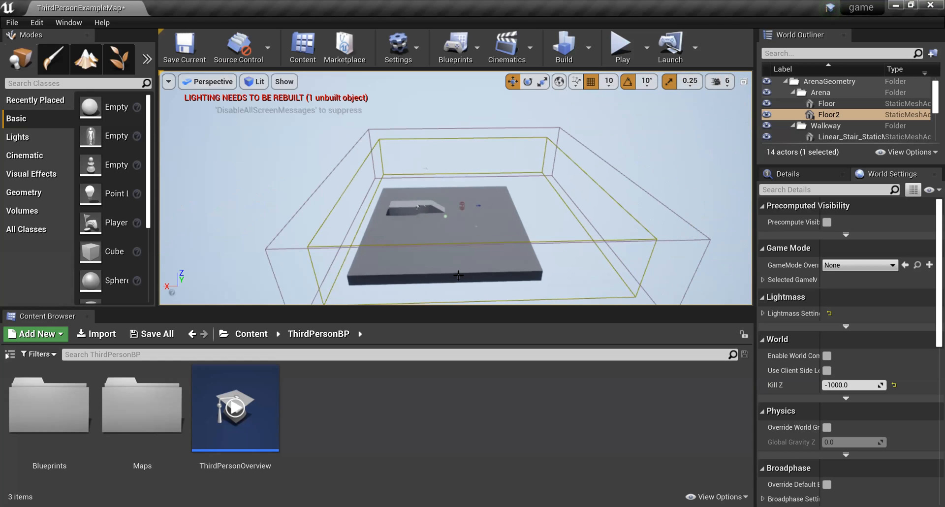
scroll(458, 271, "up", 3)
scroll(437, 256, "up", 2)
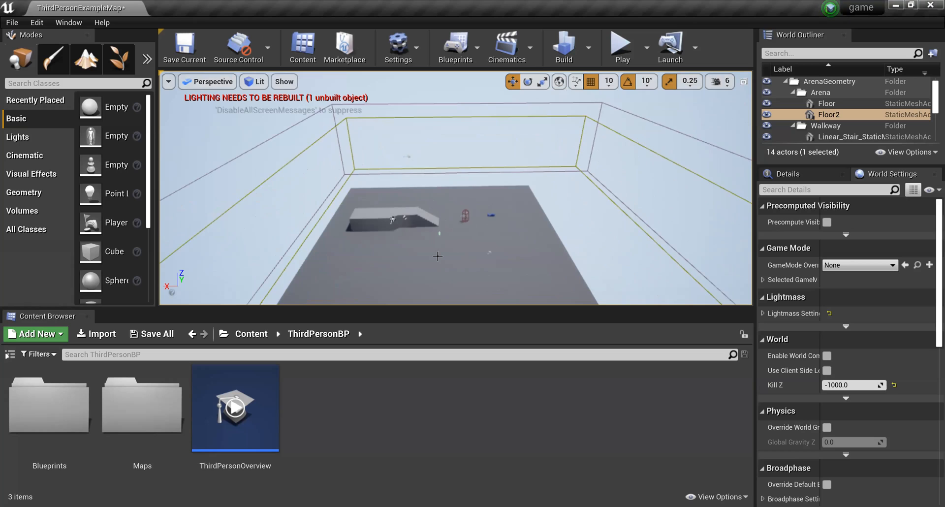
scroll(438, 256, "up", 3)
scroll(452, 253, "up", 3)
scroll(460, 252, "up", 3)
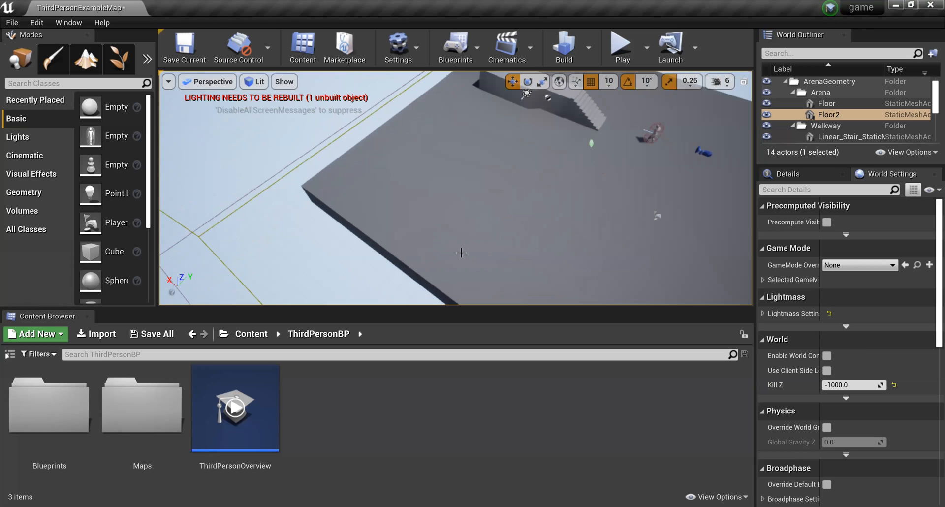
scroll(492, 222, "up", 2)
scroll(498, 213, "up", 2)
right_click_drag(502, 215, 585, 218)
scroll(502, 215, "down", 2)
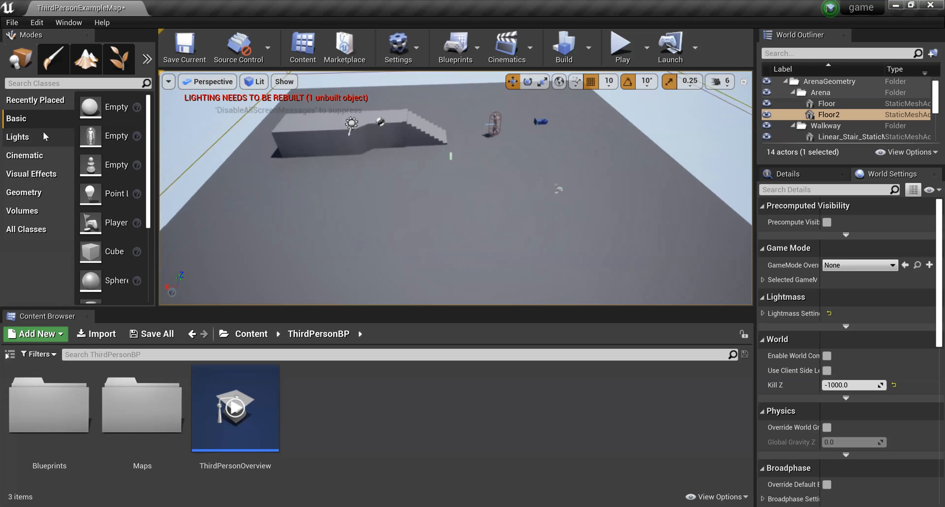
left_click(34, 193)
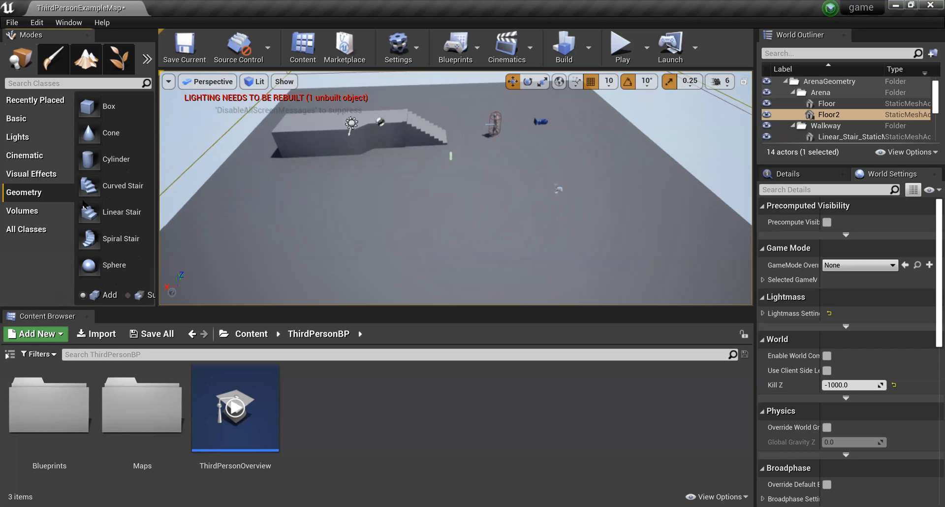
mouse_move(127, 244)
left_mouse_down()
mouse_move(460, 241)
mouse_move(425, 230)
mouse_move(427, 238)
left_mouse_up()
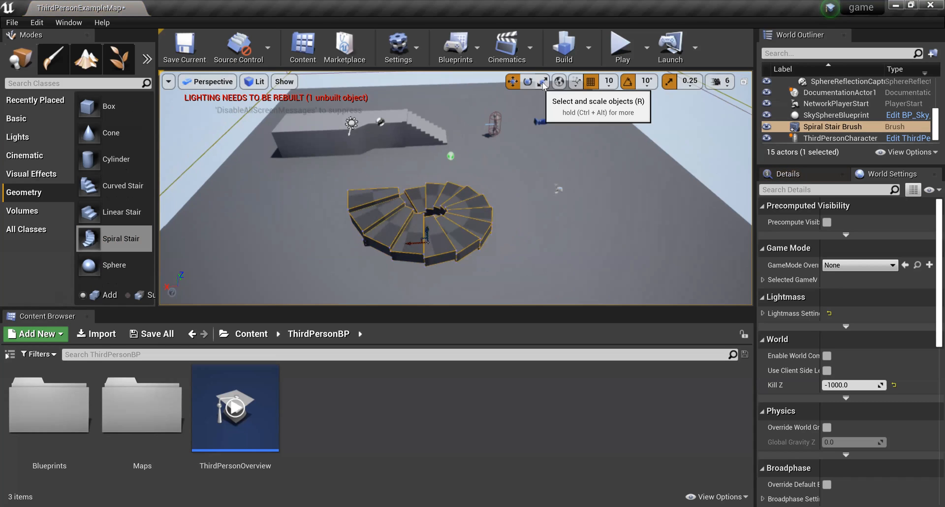
- Rotate the Spiral Stair brush about its vertical axis and place a duplicate directly above it, continuing the spiral upward
left_click(527, 81)
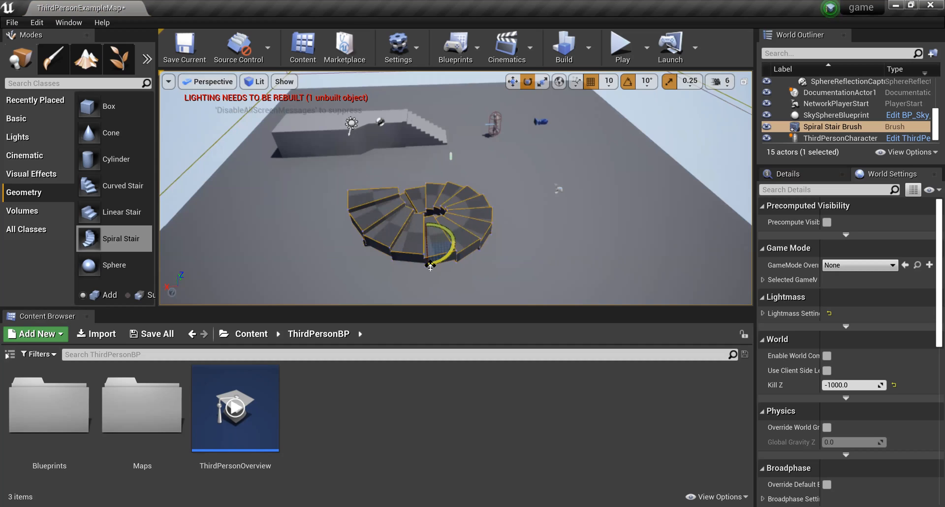
left_click_drag(432, 266, 377, 280)
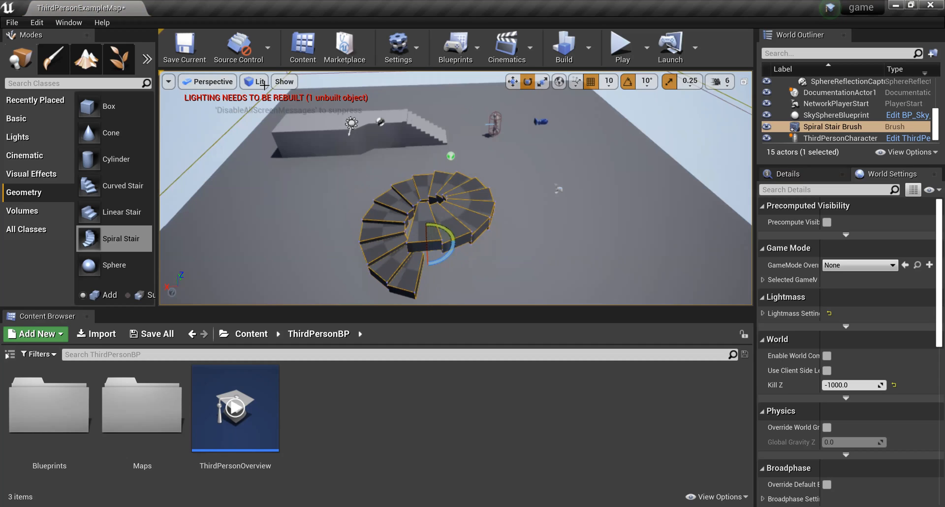
key("w")
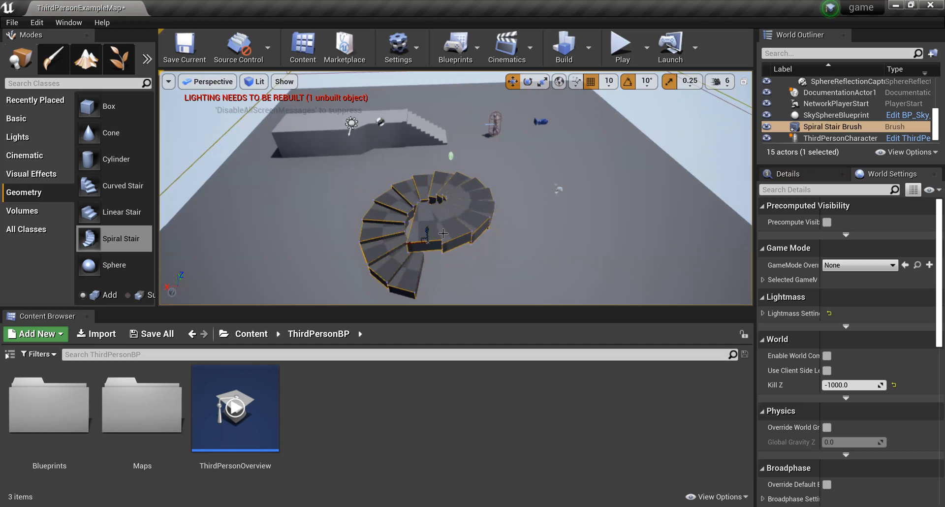
left_click_drag(425, 228, 423, 203, "alt")
left_click_drag(420, 183, 417, 163)
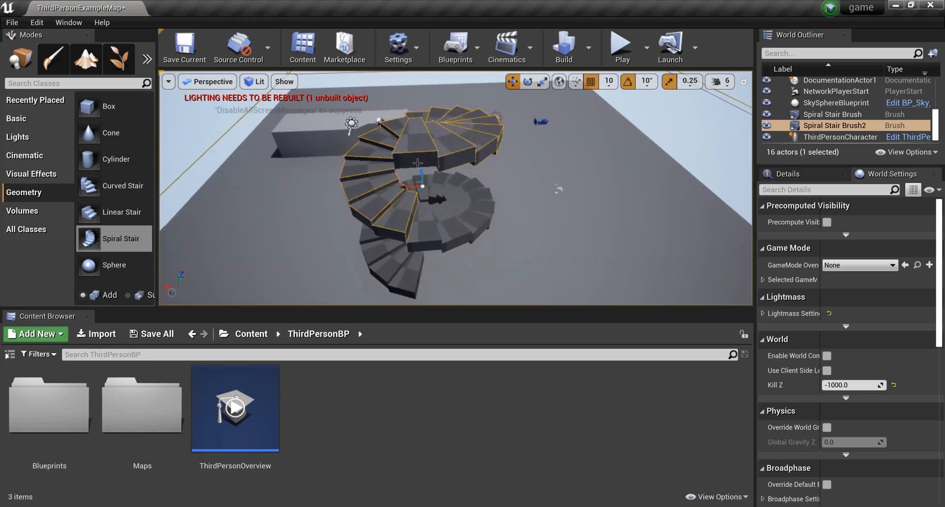
- Hide the lower Spiral Stair Brush in the level, and undo the visibility change
left_click(766, 114)
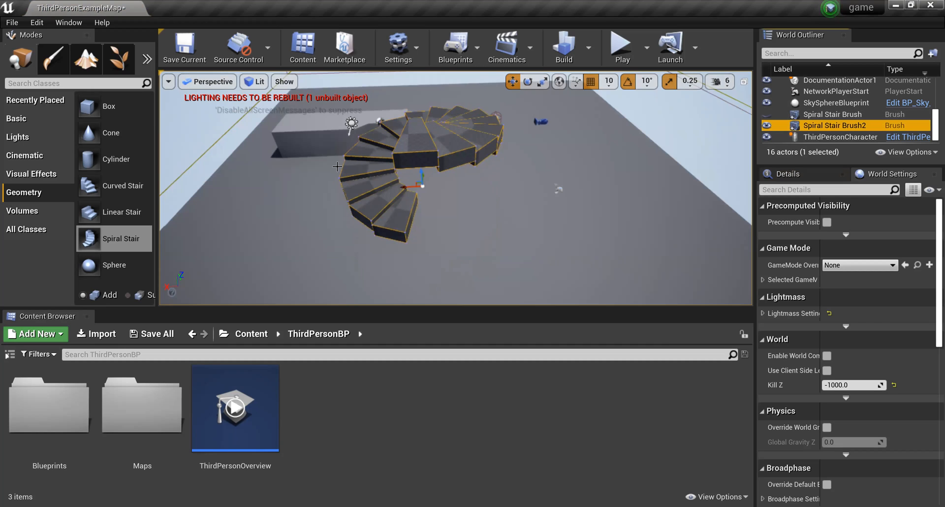
key("ctrl+z")
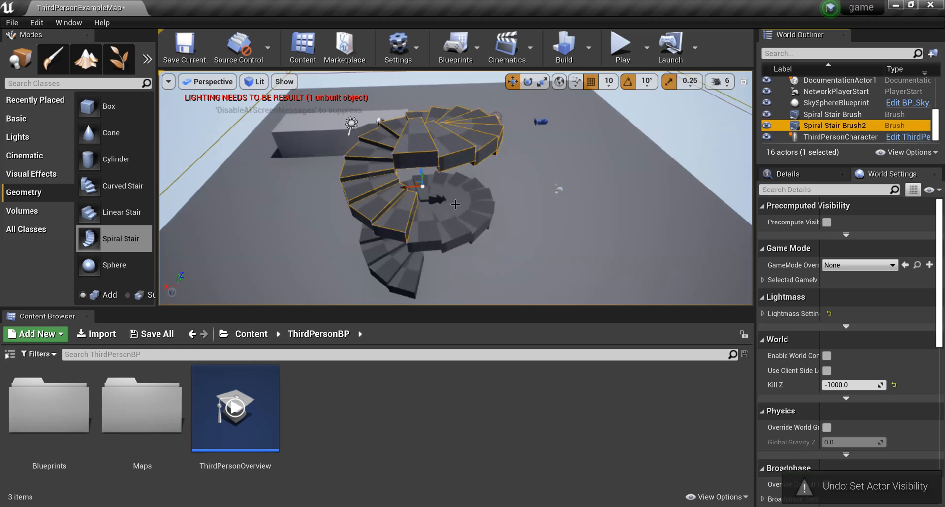
- Play the level in the viewport, run the character to the foot of the spiral staircase and jump onto its lowest step
key("alt+p")
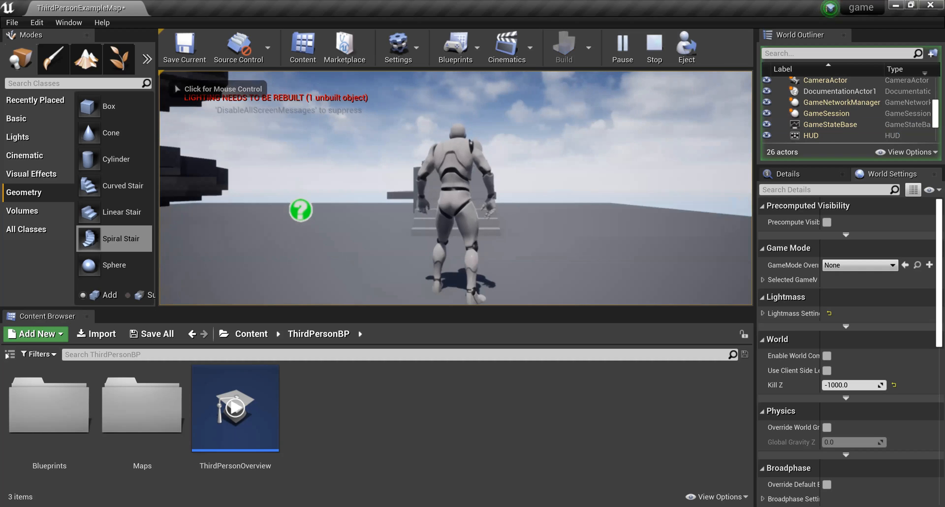
left_click(296, 186)
key("w")
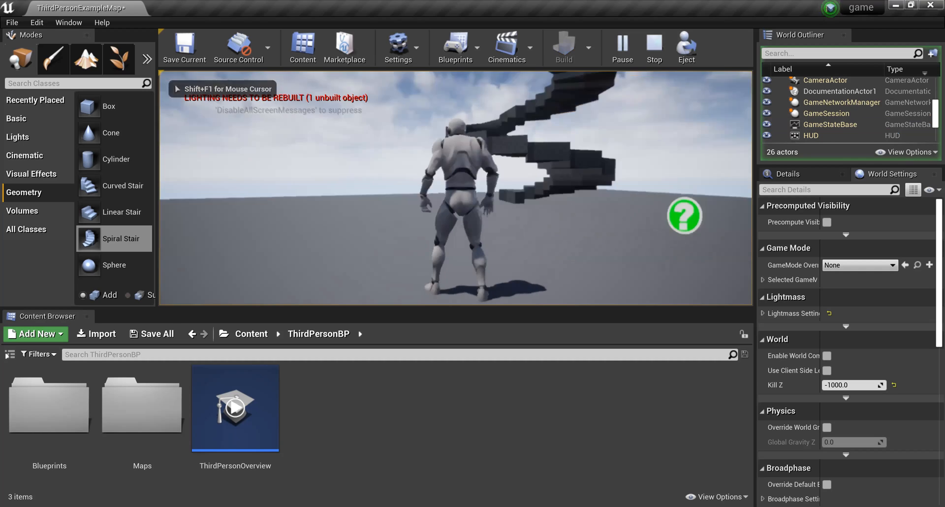
key("w")
key("w")
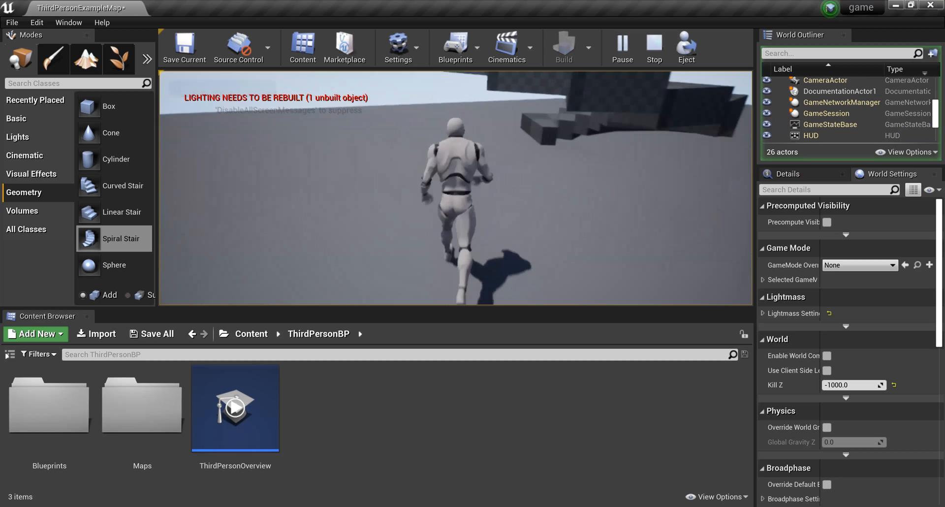
key("w")
key("space")
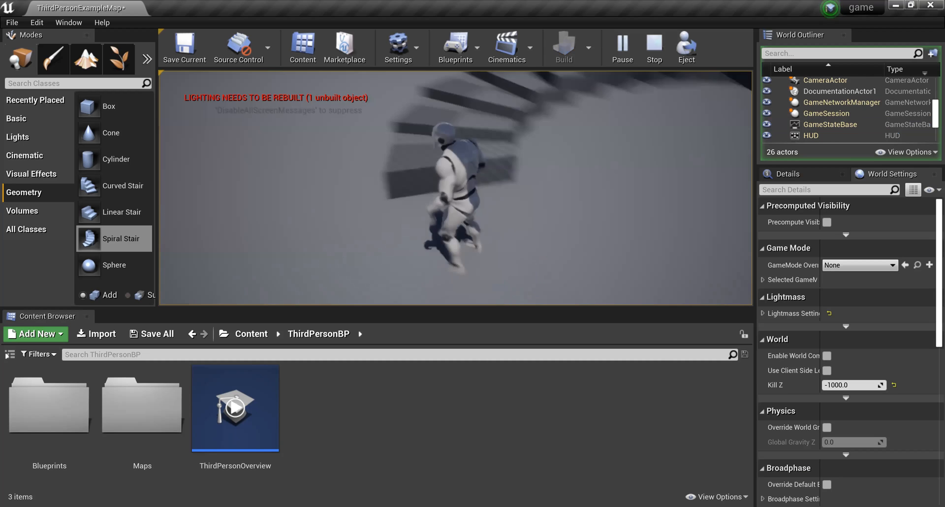
key("w")
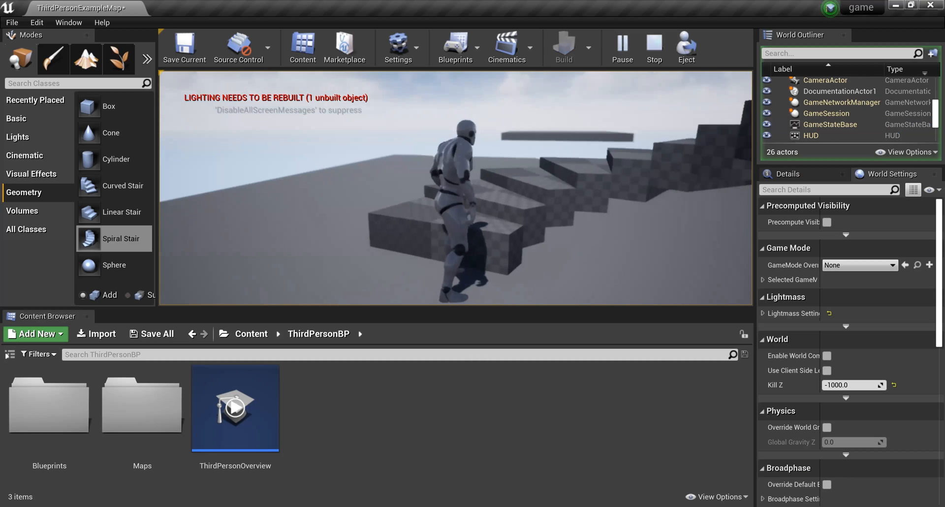
key("space")
key("w")
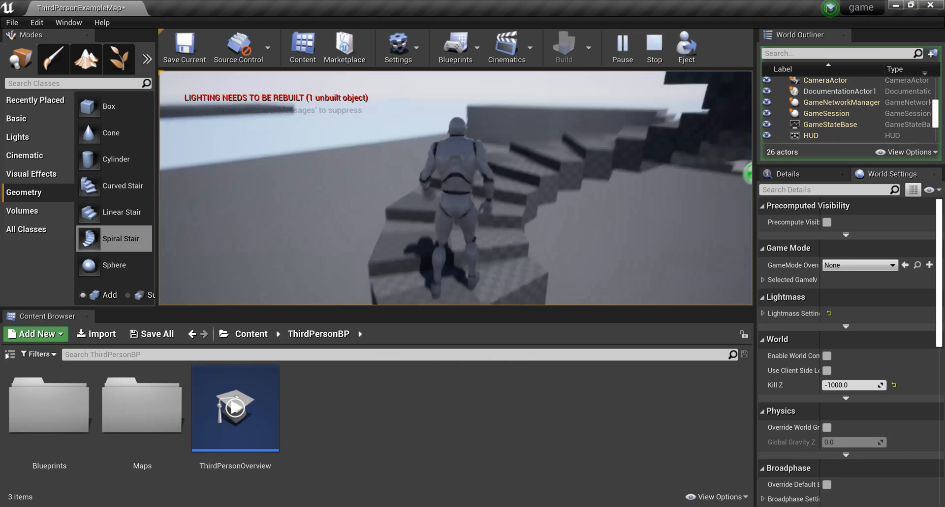
- Test the stacked spiral stairs by walking the character up both flights and jumping off the top step
key("w")
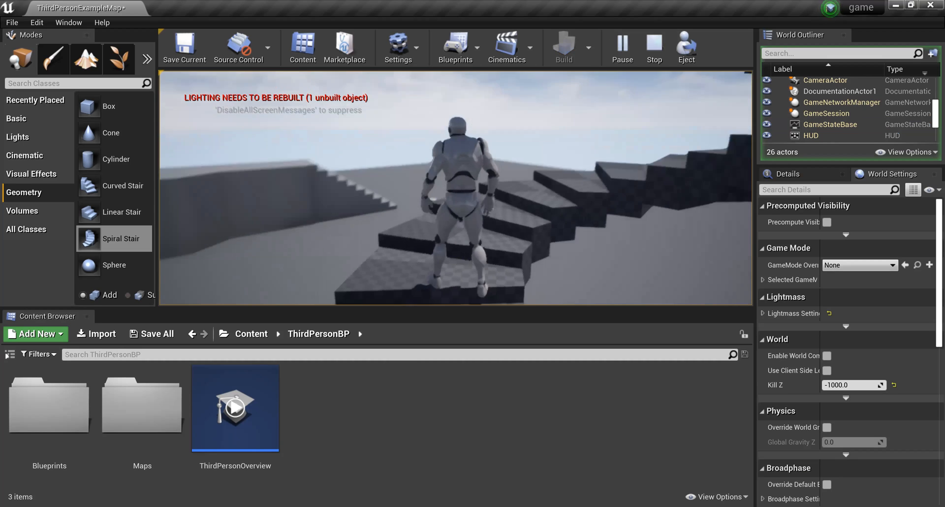
key("w")
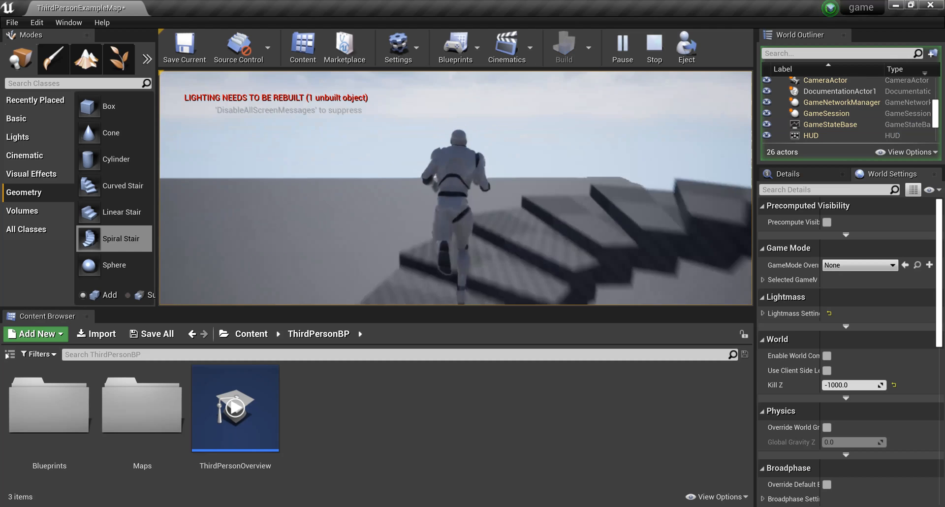
key("w")
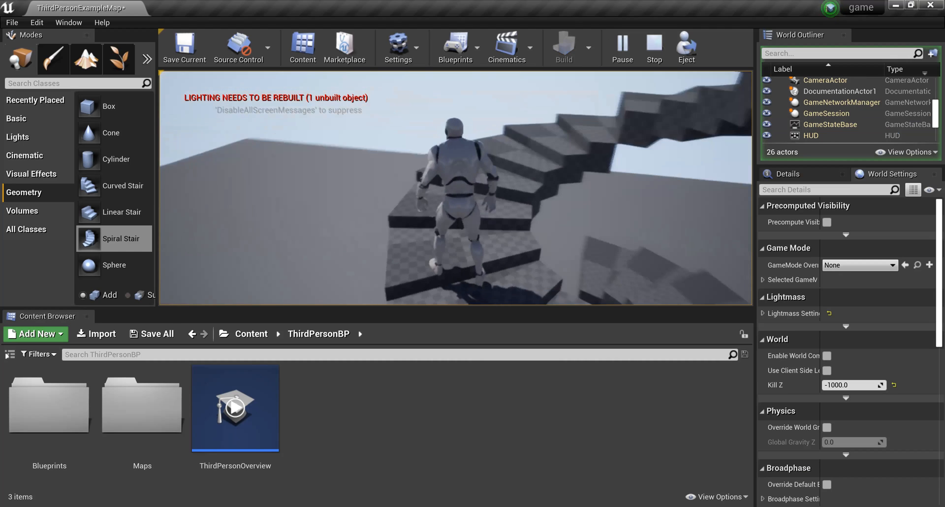
key("w")
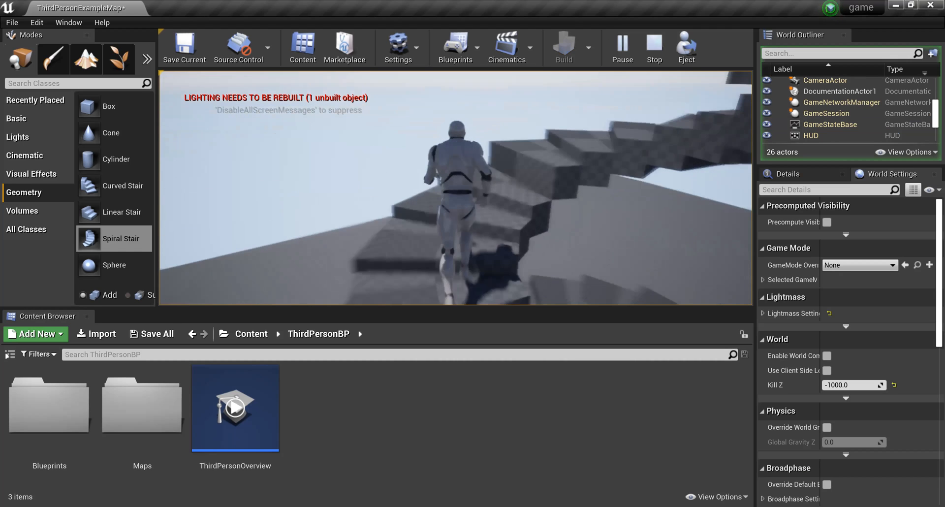
key("w")
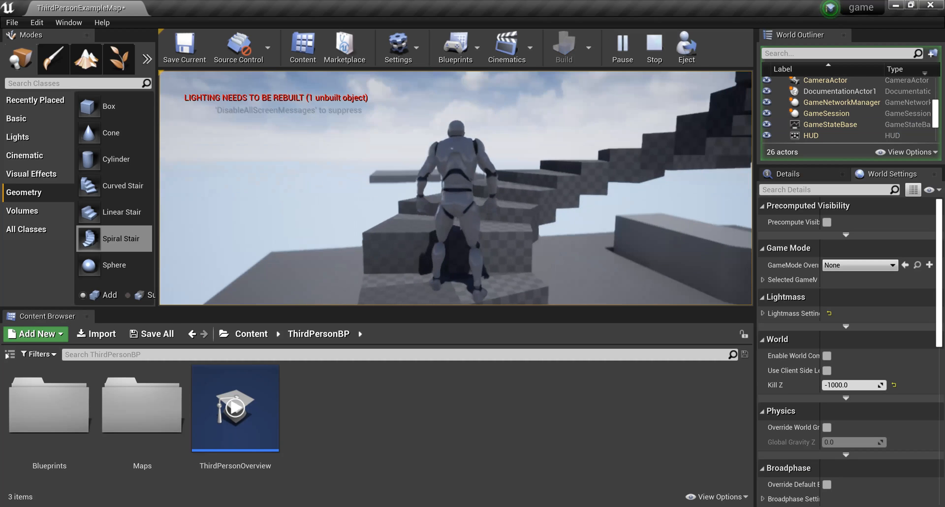
key("w")
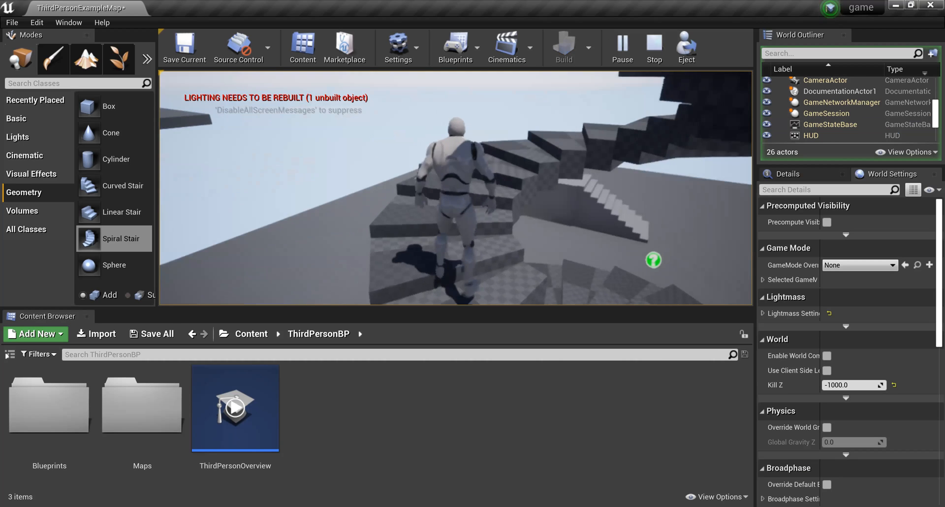
key("w")
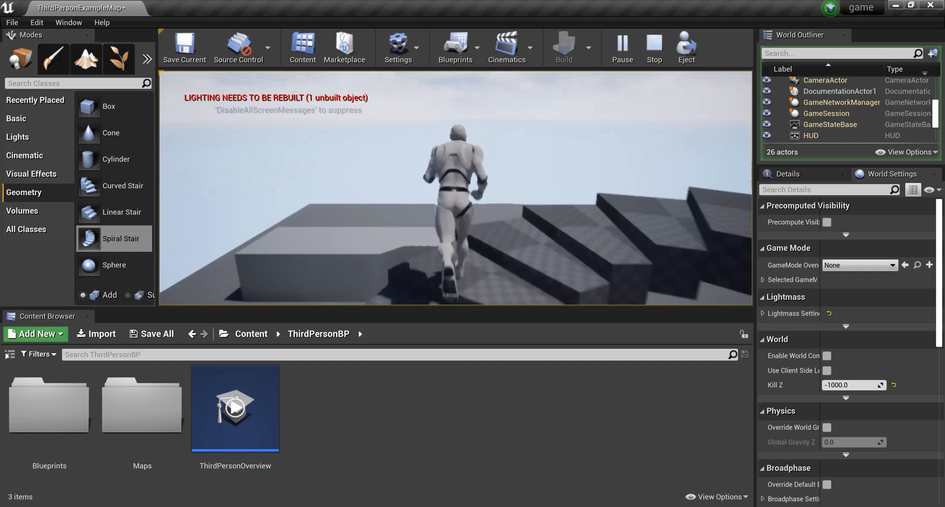
key("w")
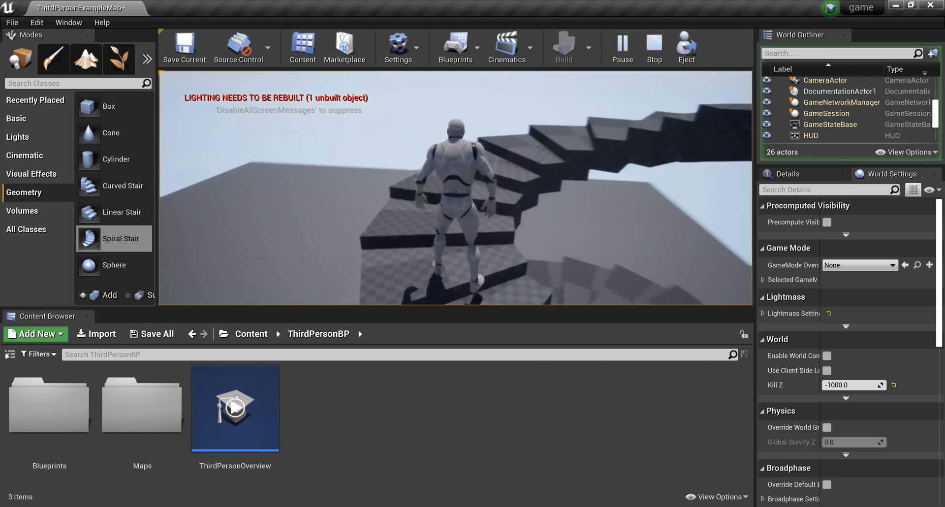
key("w")
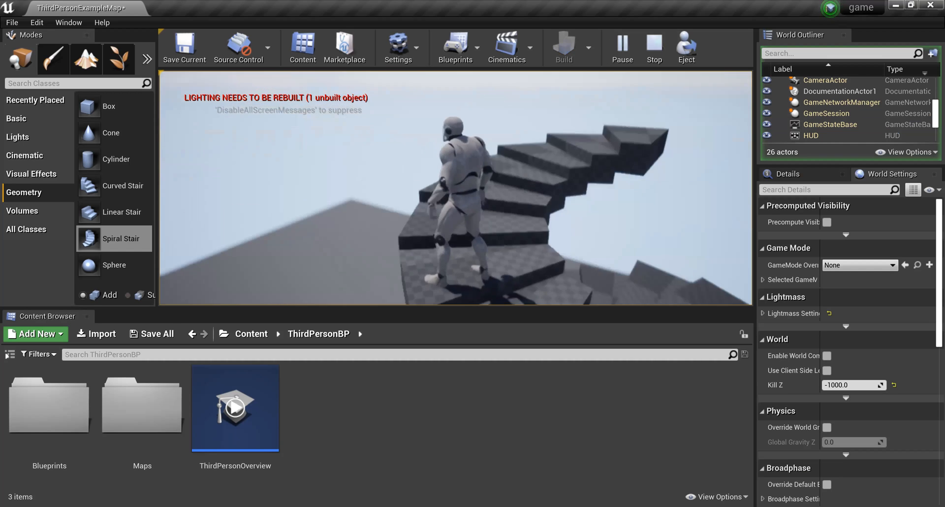
key("w")
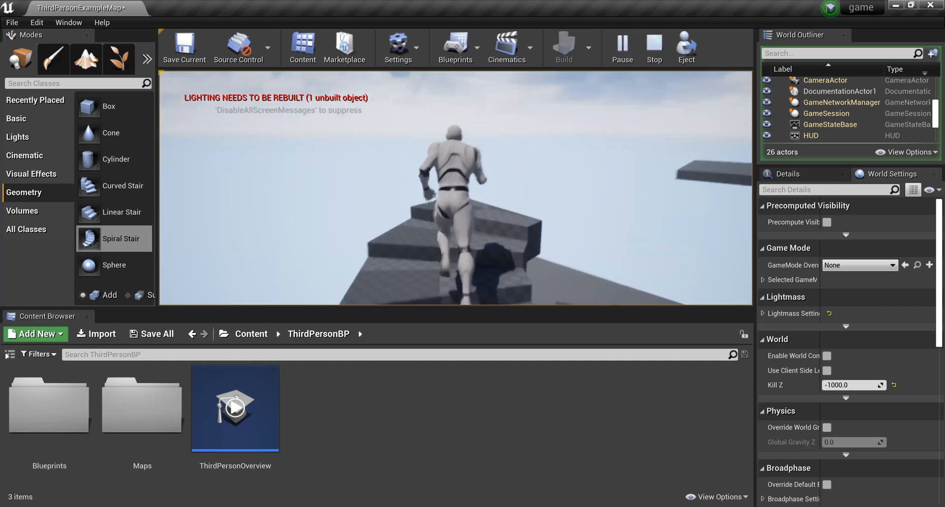
key("w")
key("w")
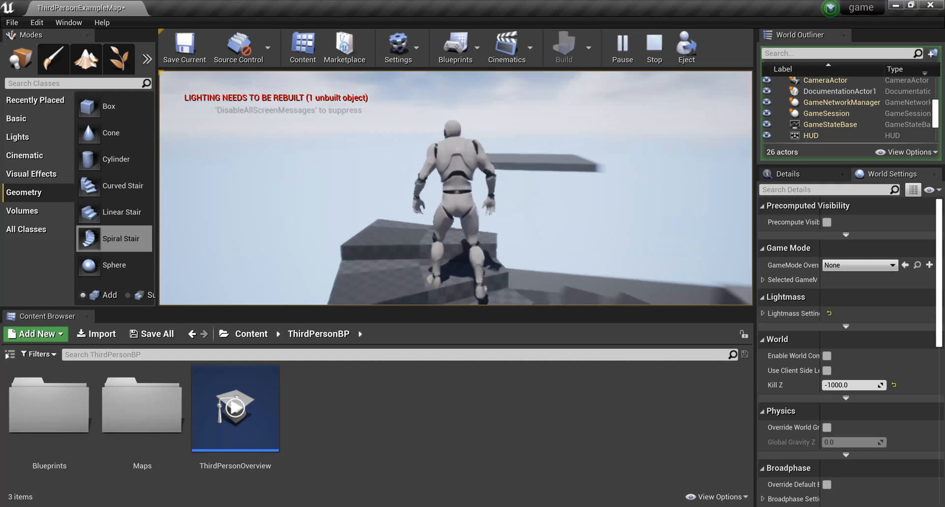
key("w")
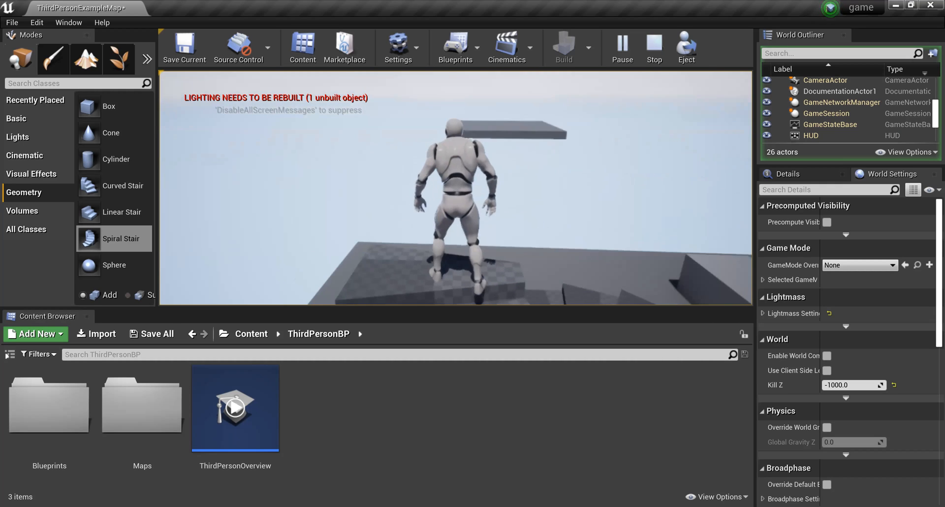
key("w")
key("space")
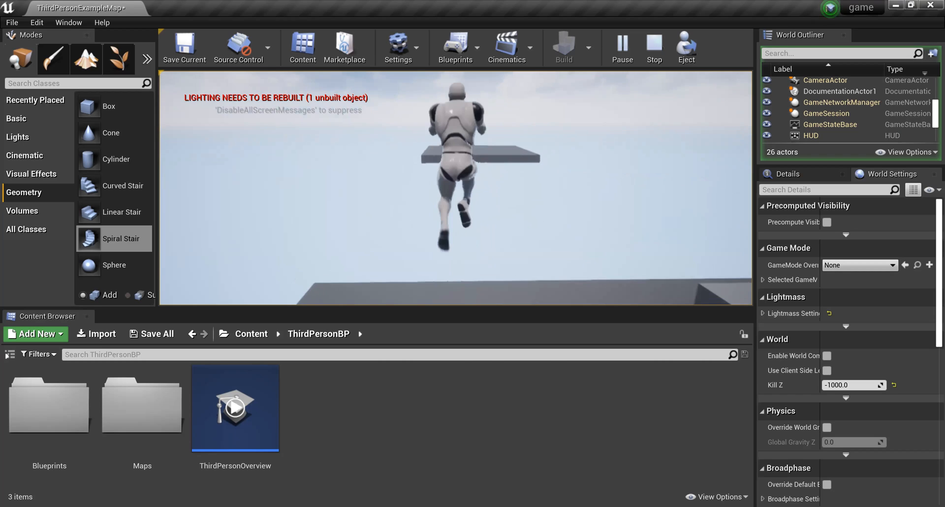
- Run the character across the arena floor, away from the stairs and off the edge, and end the play session
key("w")
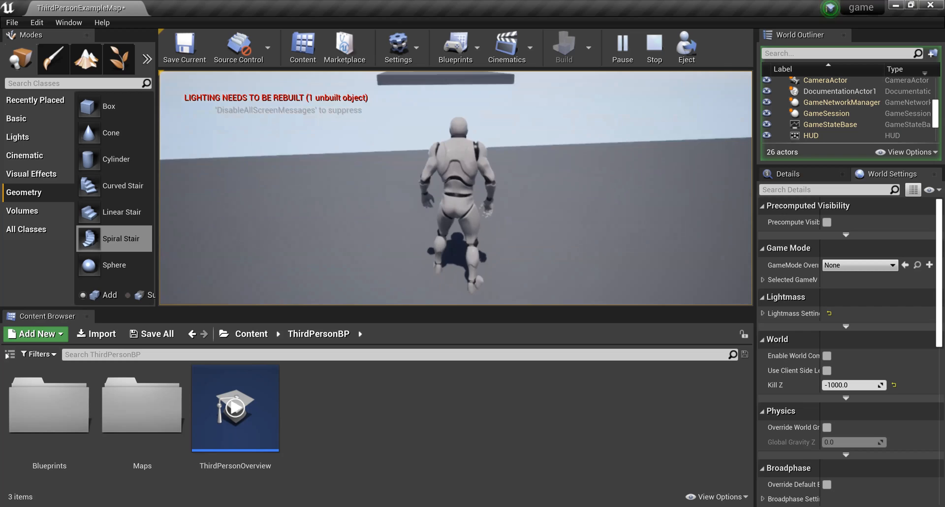
key("w")
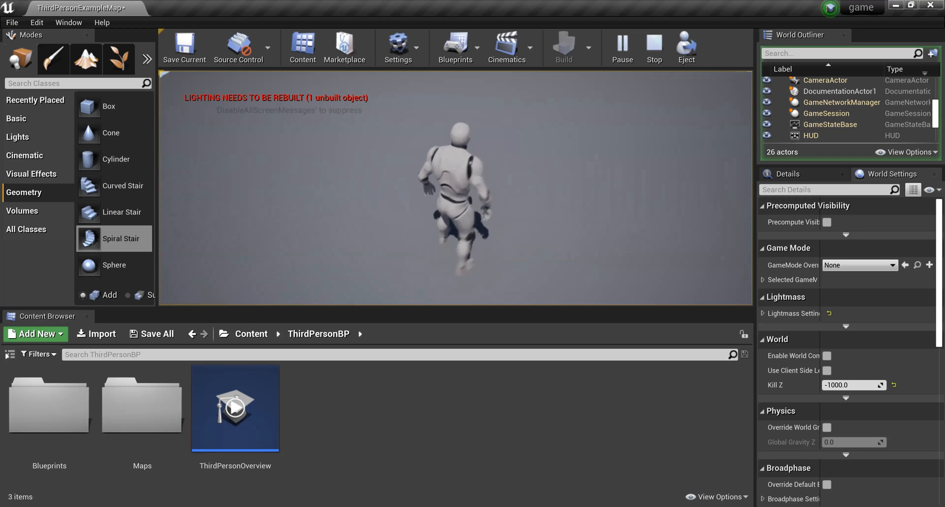
key("w")
key("s")
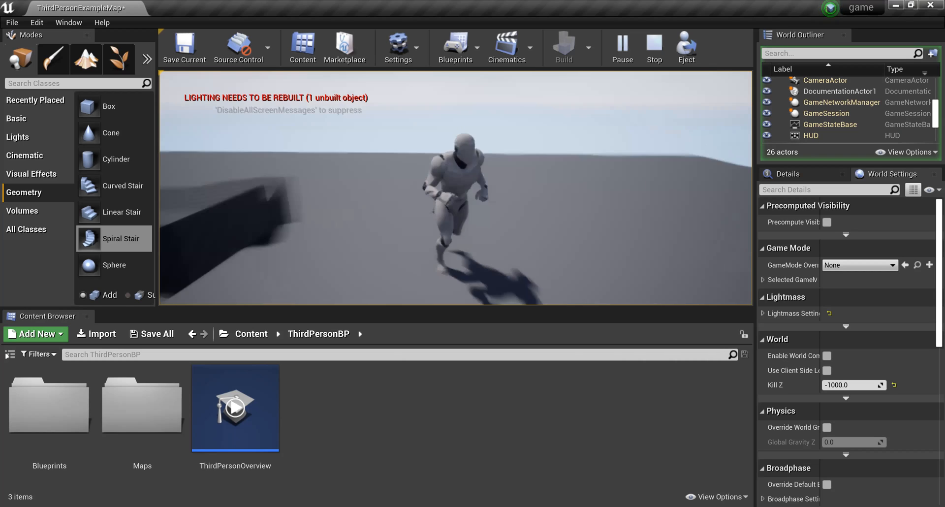
key("d")
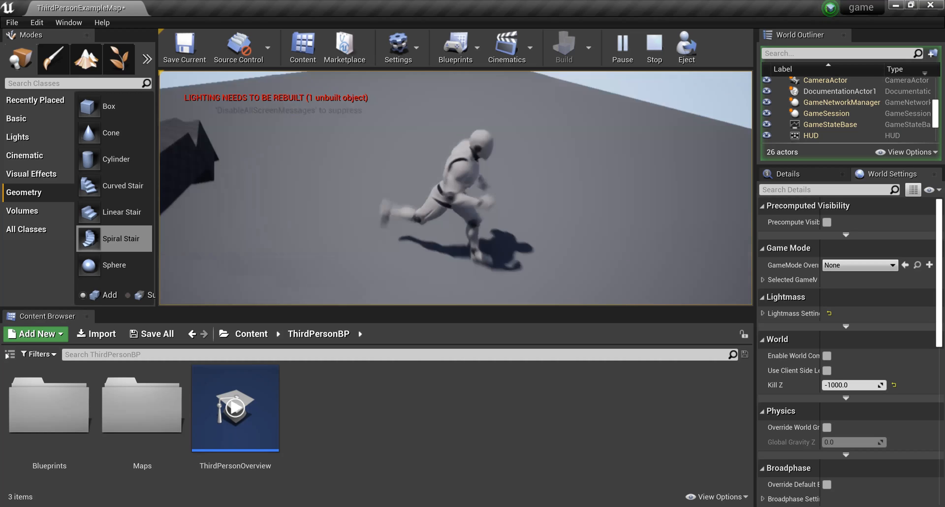
key("w")
key("s")
key("s")
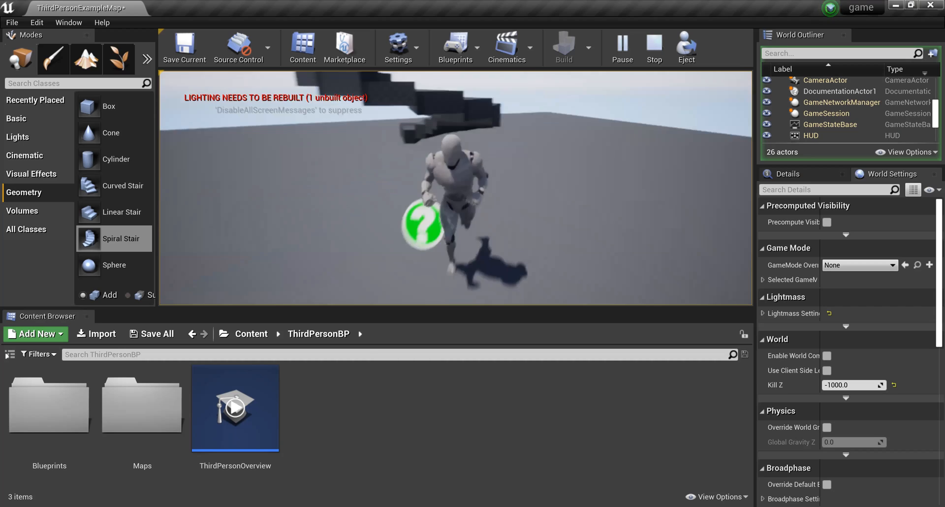
key("s")
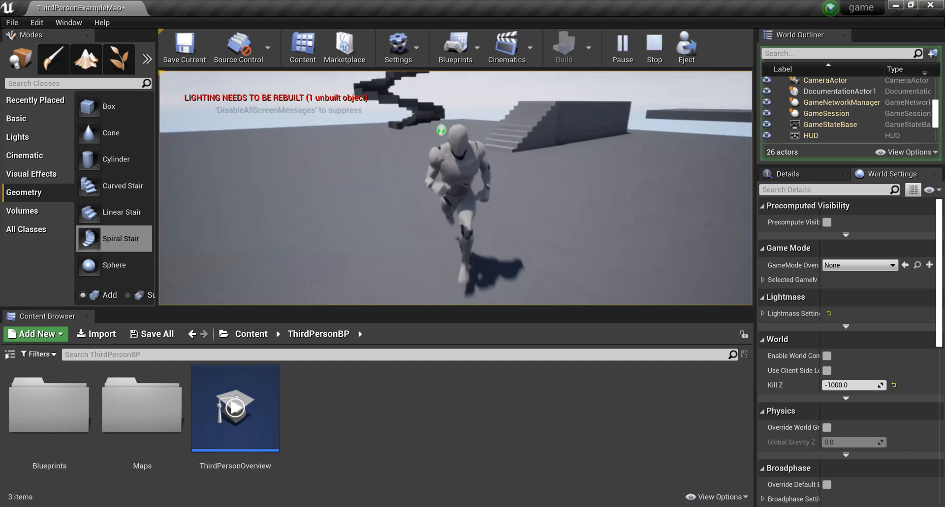
key("s")
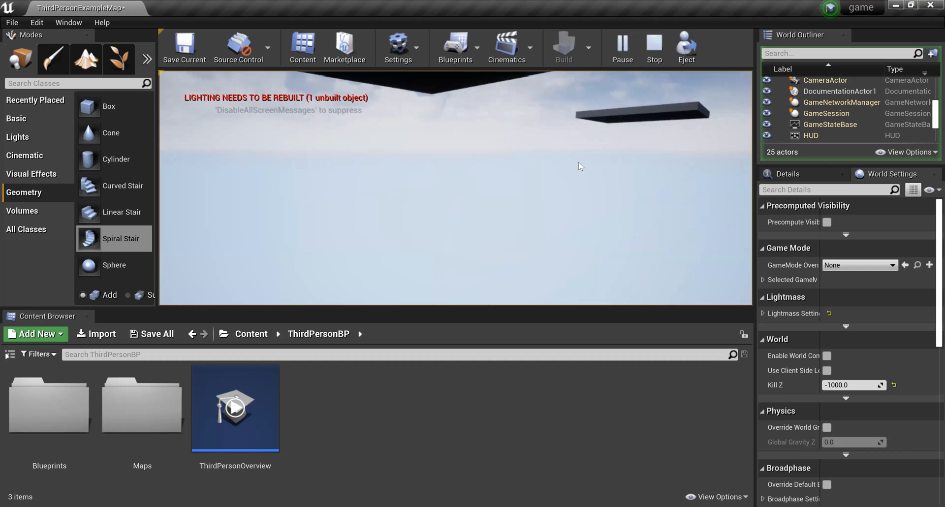
key("Escape")
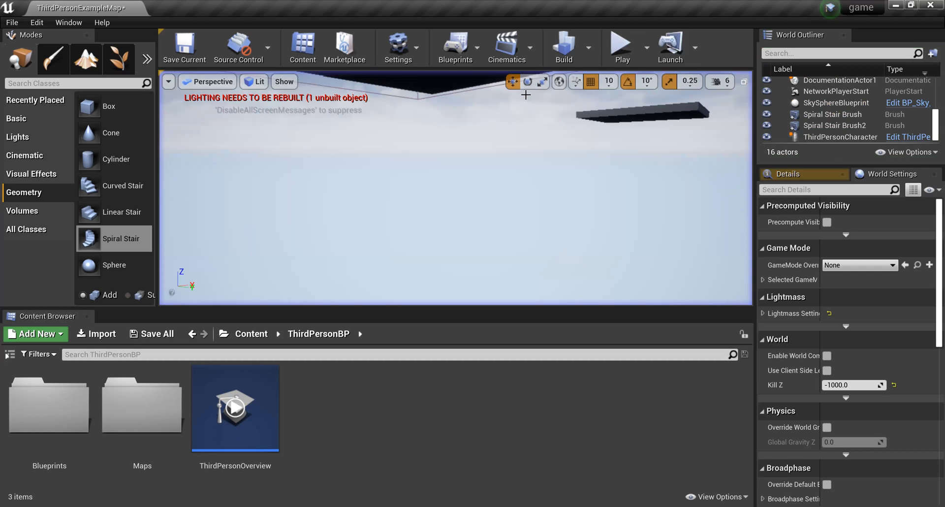
- Briefly play and stop the level to bring the view back behind the character's start, with the spiral stairs in view
left_click(623, 47)
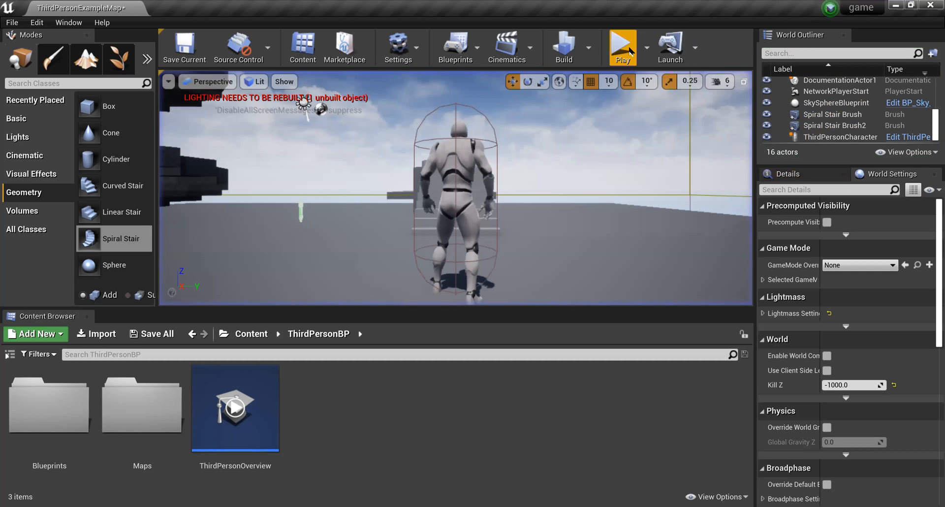
scroll(178, 227, "down", 5)
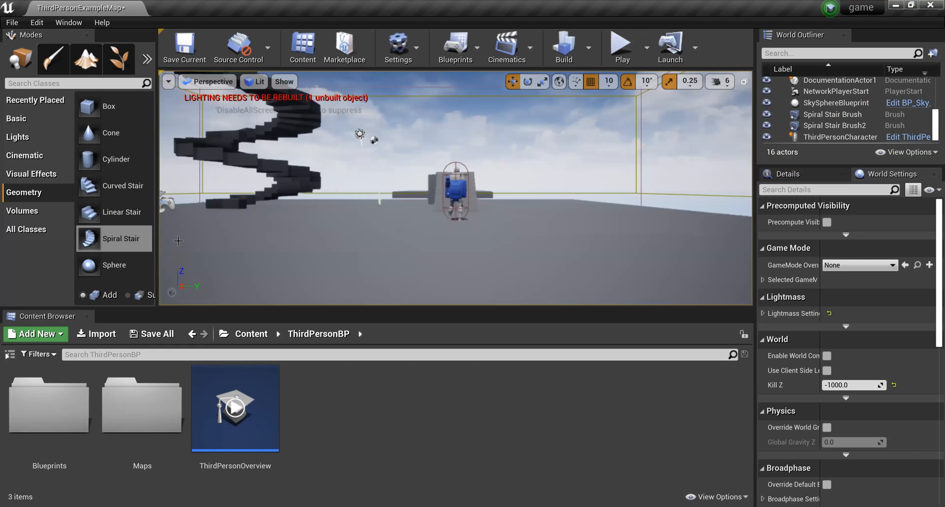
- Lower the upper spiral stair flight slightly so that it overlaps the top of the bottom flight
scroll(170, 229, "down", 3)
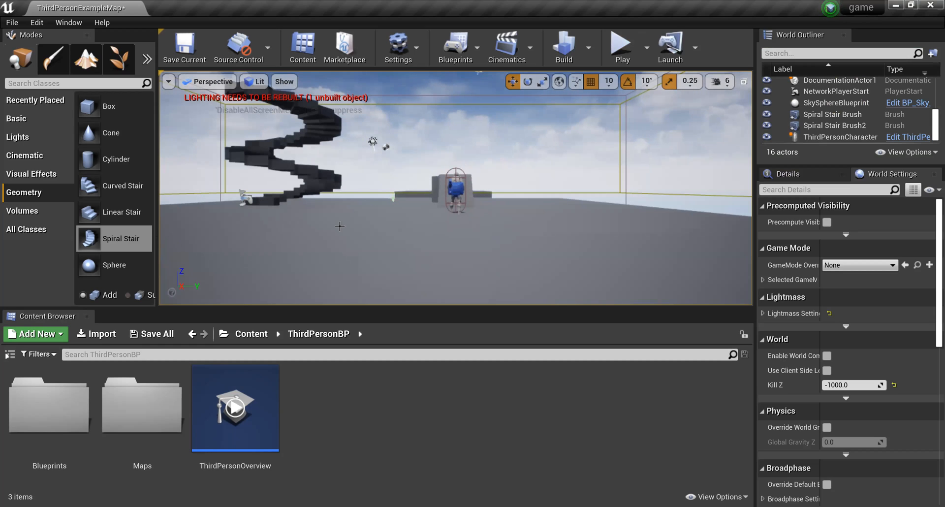
scroll(339, 226, "up", 2)
right_click_drag(175, 225, 246, 159)
scroll(174, 163, "up", 2)
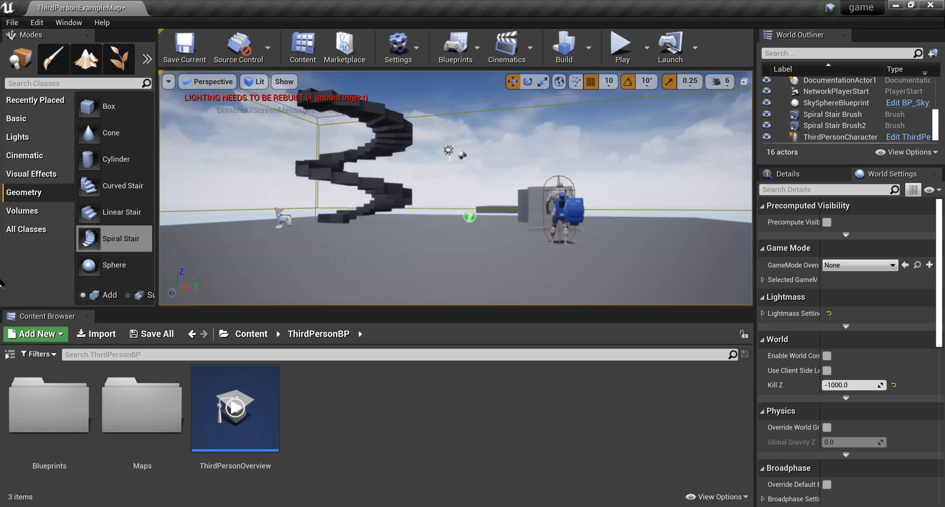
scroll(338, 211, "up", 5)
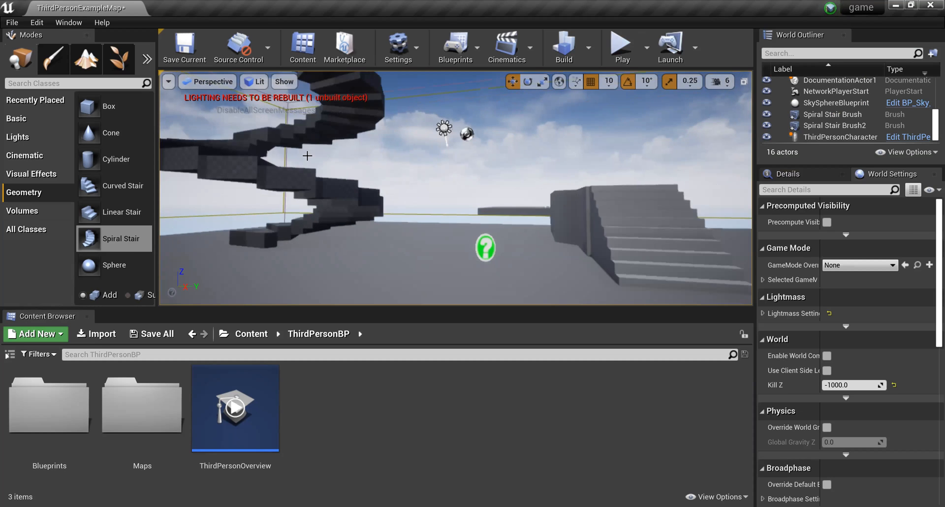
right_click_drag(327, 165, 348, 132)
scroll(348, 132, "up", 3)
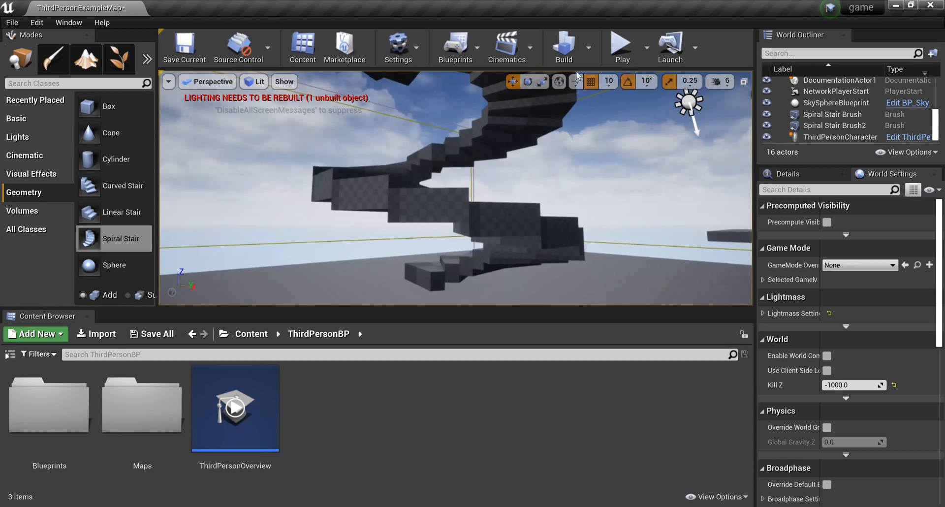
left_click(522, 100)
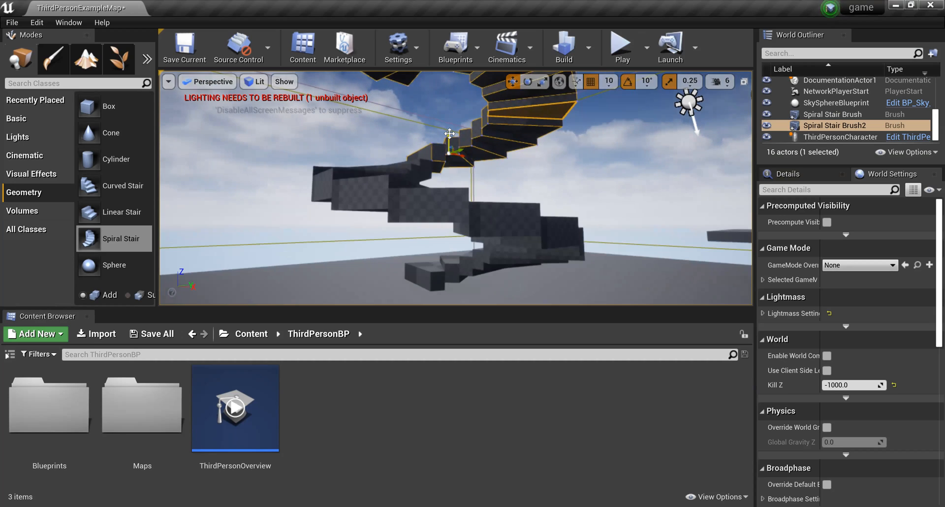
left_click_drag(449, 134, 453, 145)
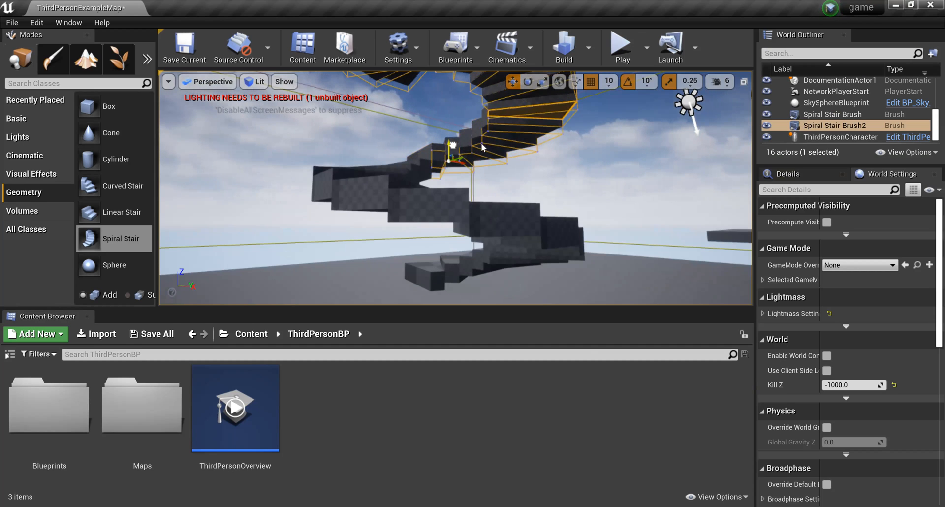
- Move the bottom spiral stair flight slightly down towards the floor and lower the upper flight by a similar amount
left_click(529, 241)
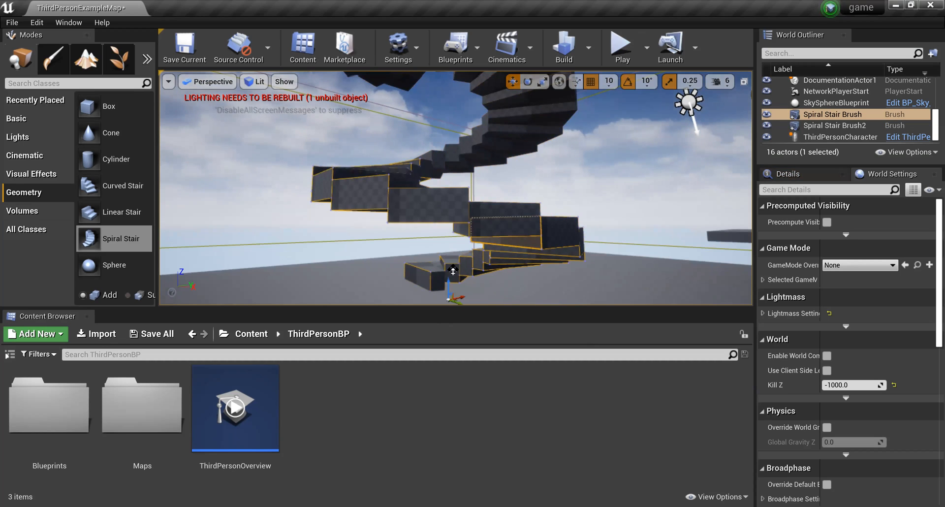
left_click_drag(448, 284, 451, 293)
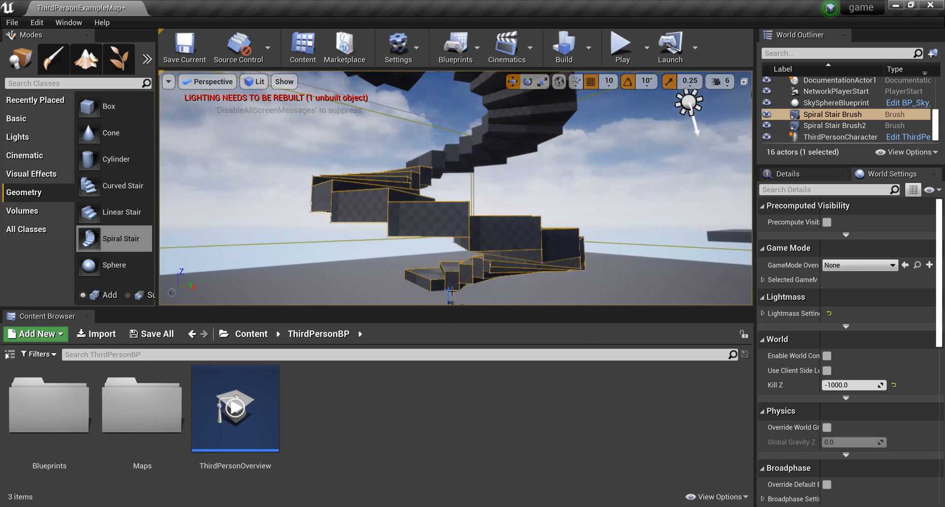
left_click(488, 149)
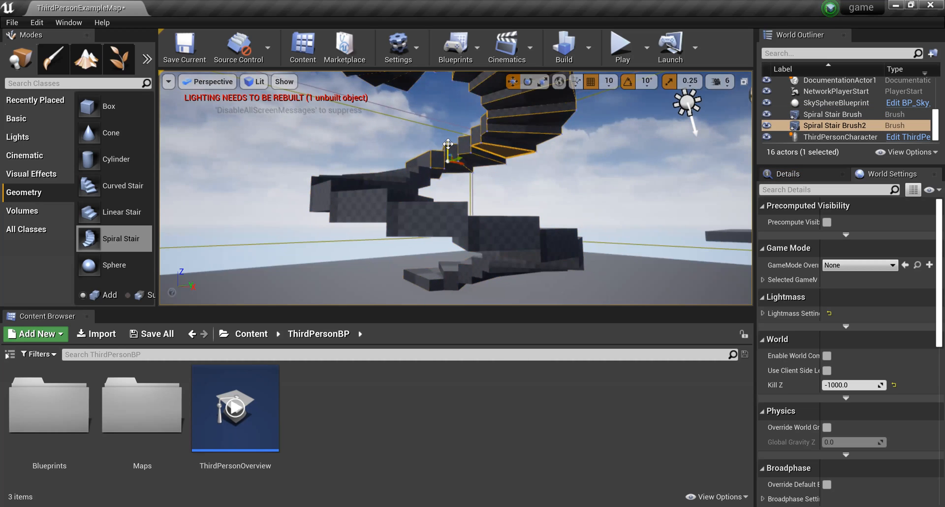
left_click_drag(449, 146, 453, 154)
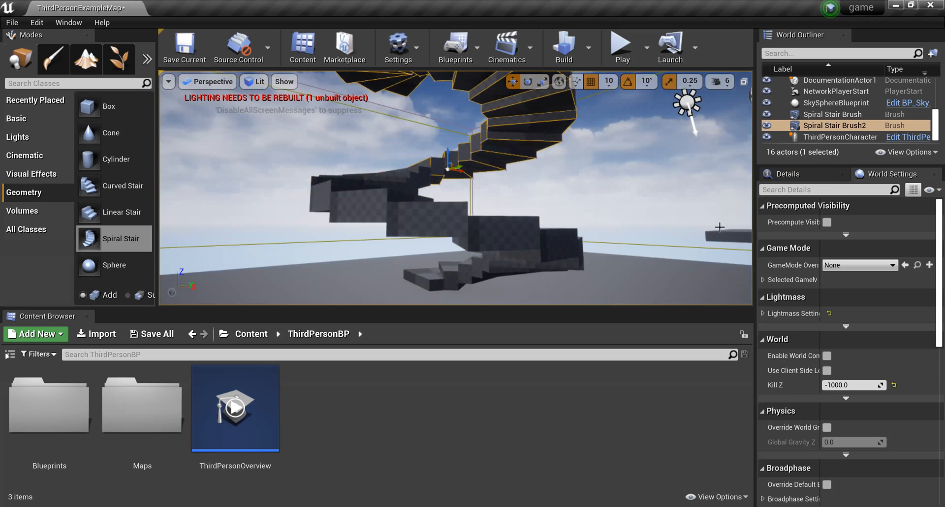
left_click(719, 227)
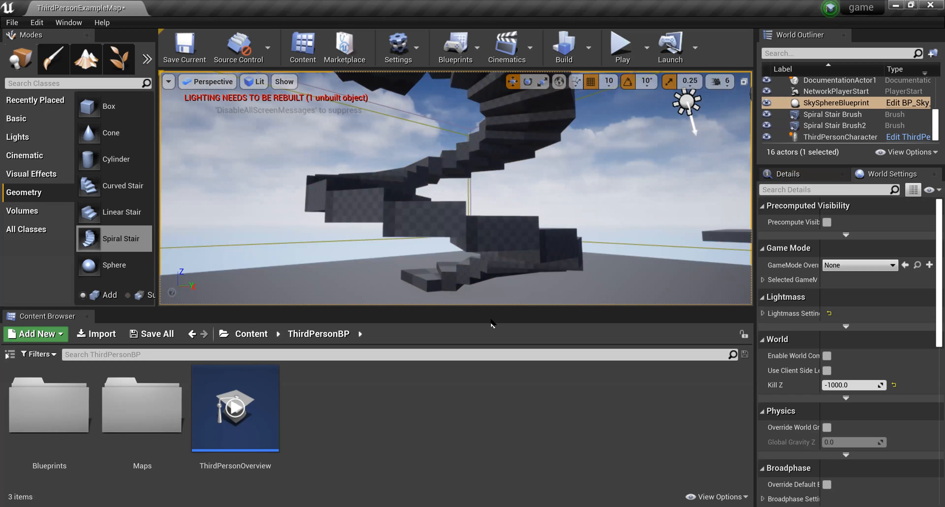
left_click_drag(508, 221, 472, 246)
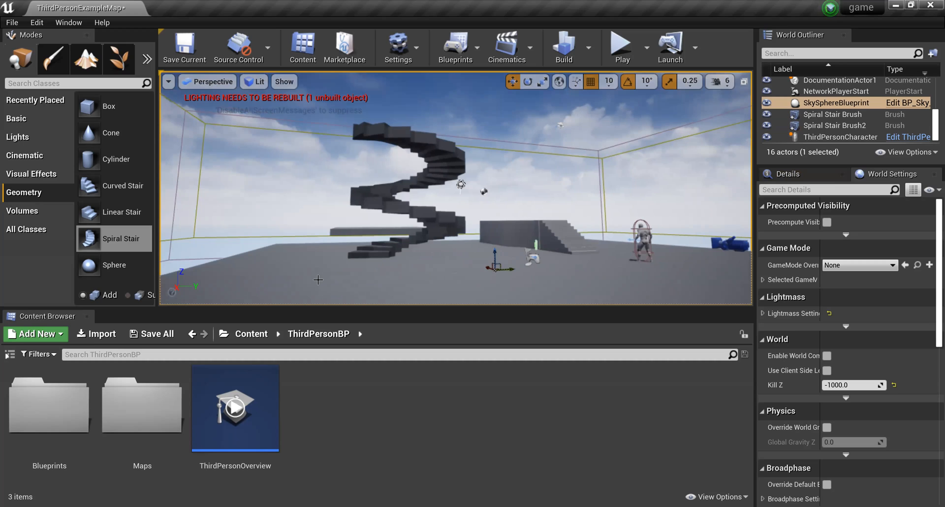
scroll(197, 270, "up", 1)
right_click_drag(190, 298, 194, 63)
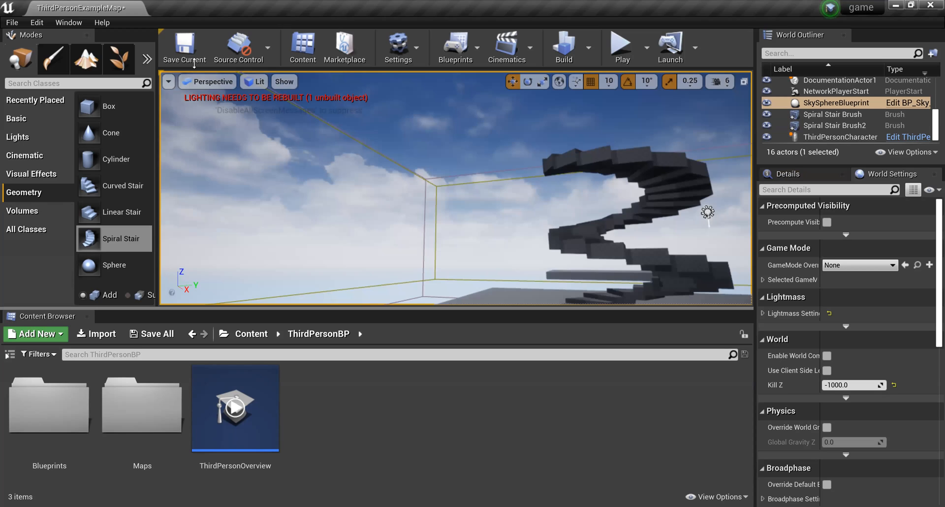
left_click(37, 22)
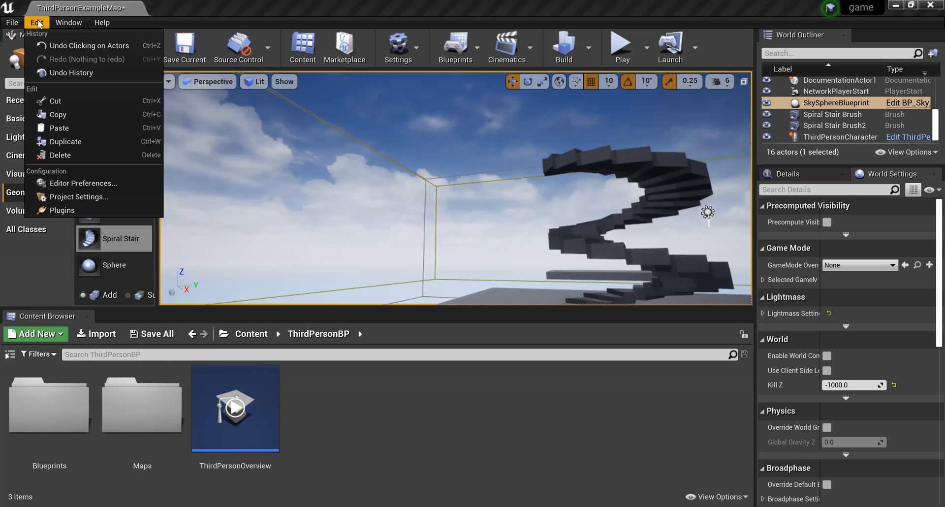
mouse_move(69, 24)
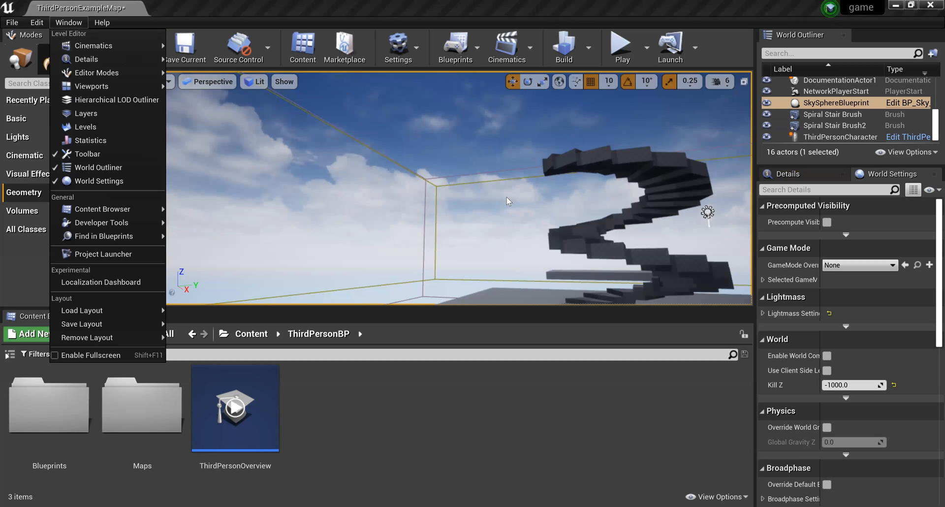
scroll(509, 202, "down", 4)
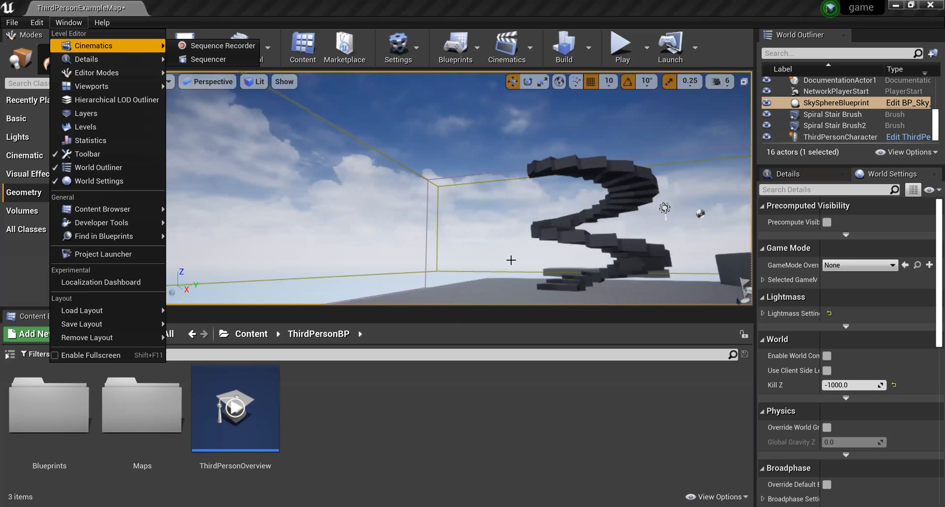
mouse_move(651, 197)
right_mouse_down()
mouse_move(731, 213)
mouse_move(652, 197)
right_mouse_up()
right_click_drag(531, 196, 531, 196)
scroll(396, 182, "up", 5)
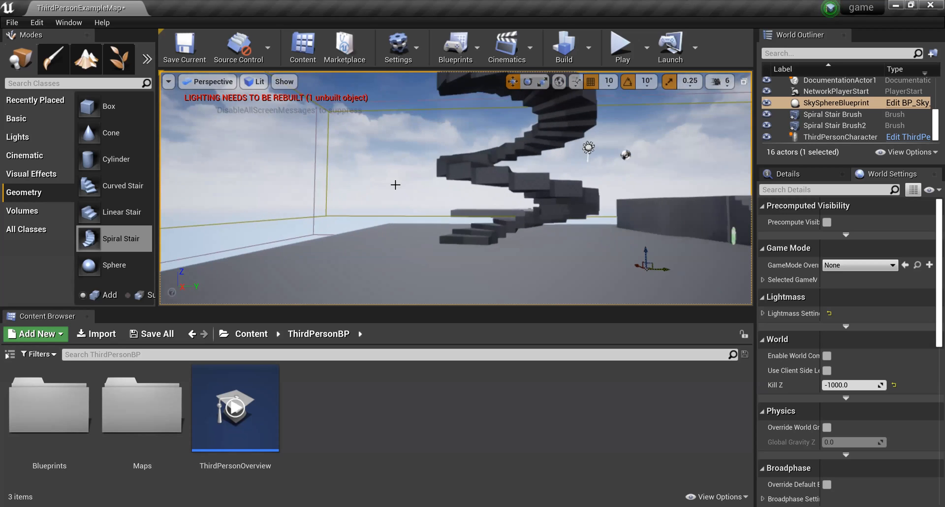
- Duplicate both spiral stair flights together and place the copy on the separate floating platform beyond the arena
right_click_drag(364, 123, 605, 123)
scroll(367, 124, "down", 3)
scroll(367, 124, "down", 10)
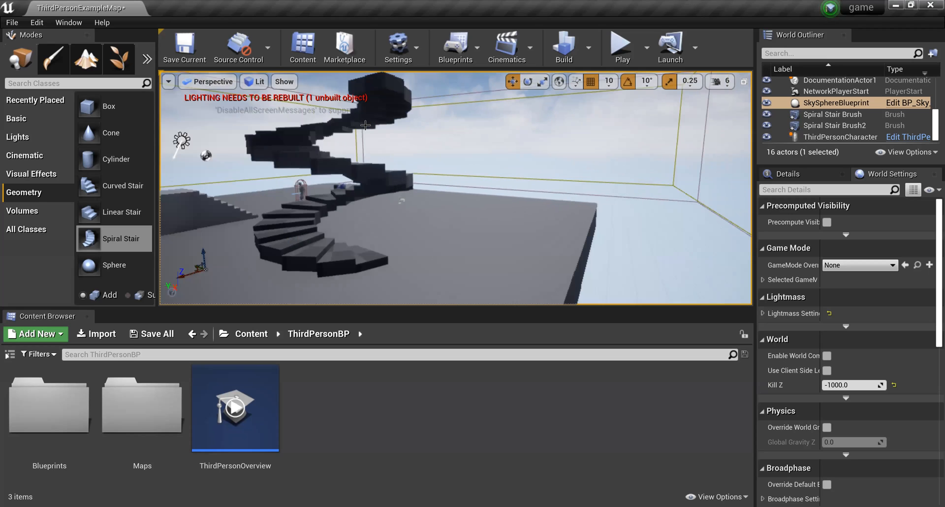
right_click_drag(240, 130, 123, 129)
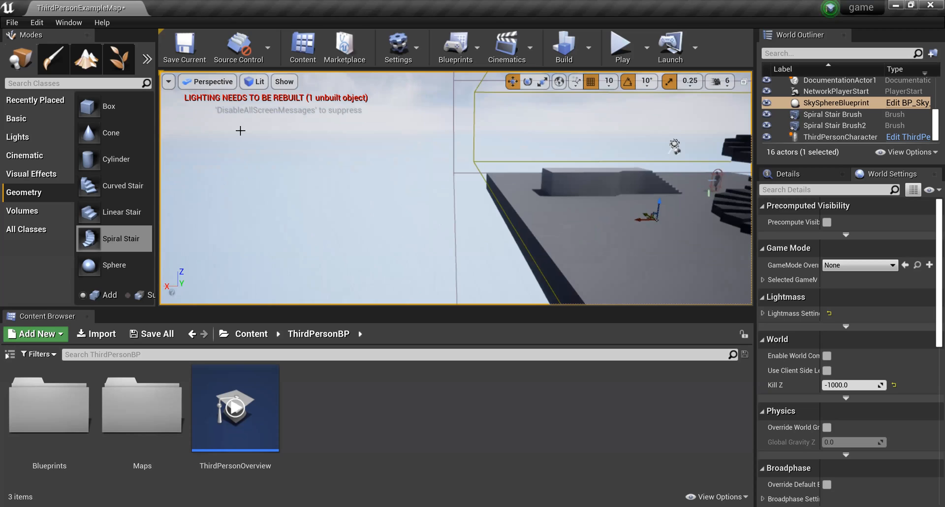
scroll(256, 149, "down", 10)
scroll(256, 149, "down", 1)
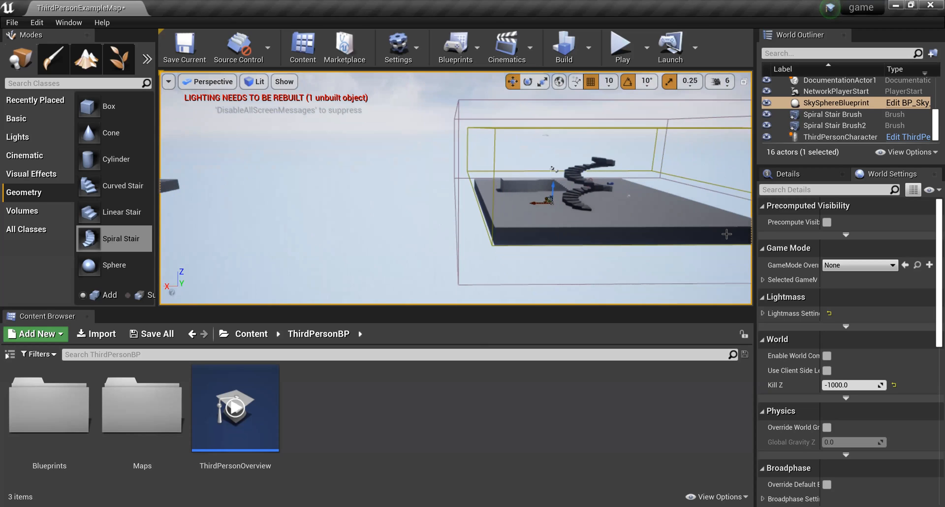
left_click(595, 158)
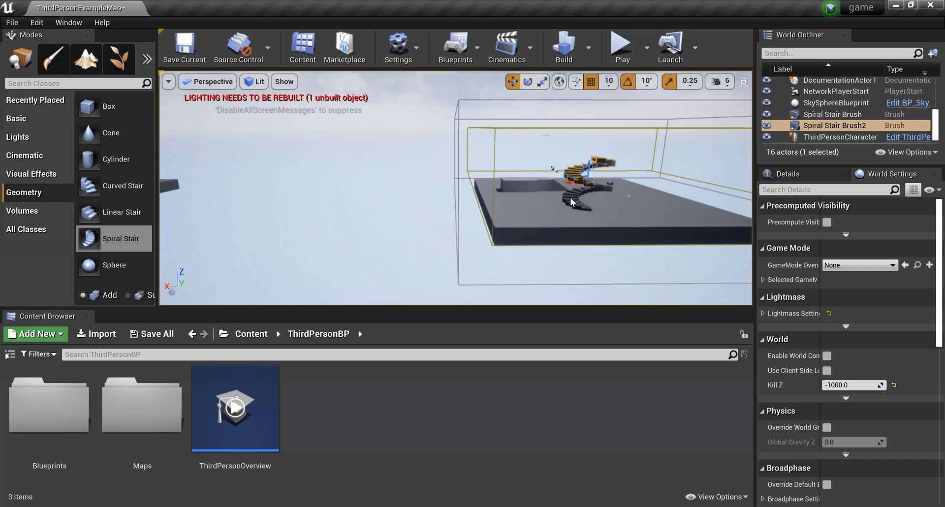
key("Escape")
left_click(570, 197)
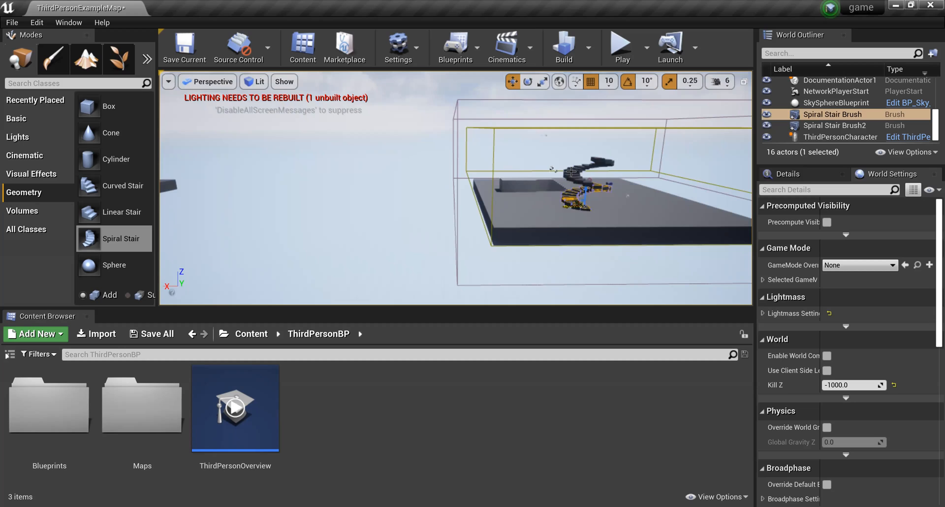
left_click(571, 171, "ctrl")
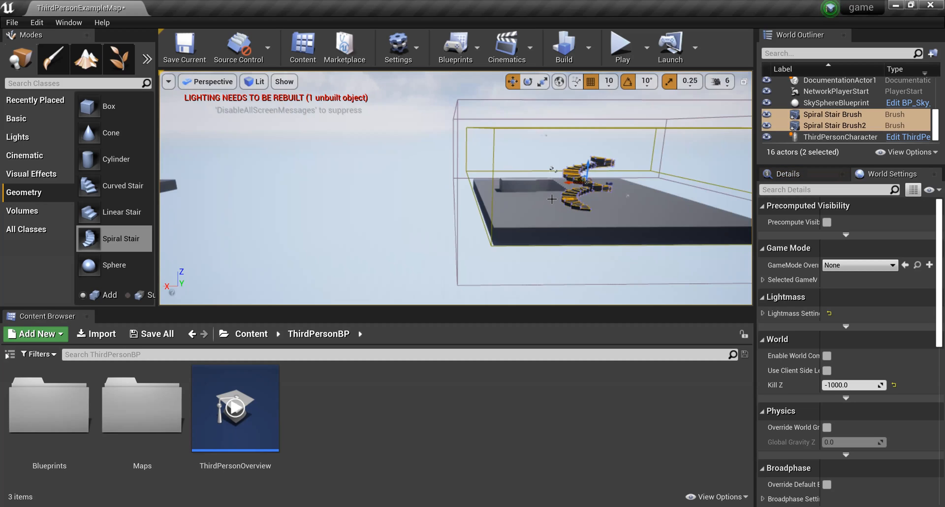
scroll(392, 246, "down", 6)
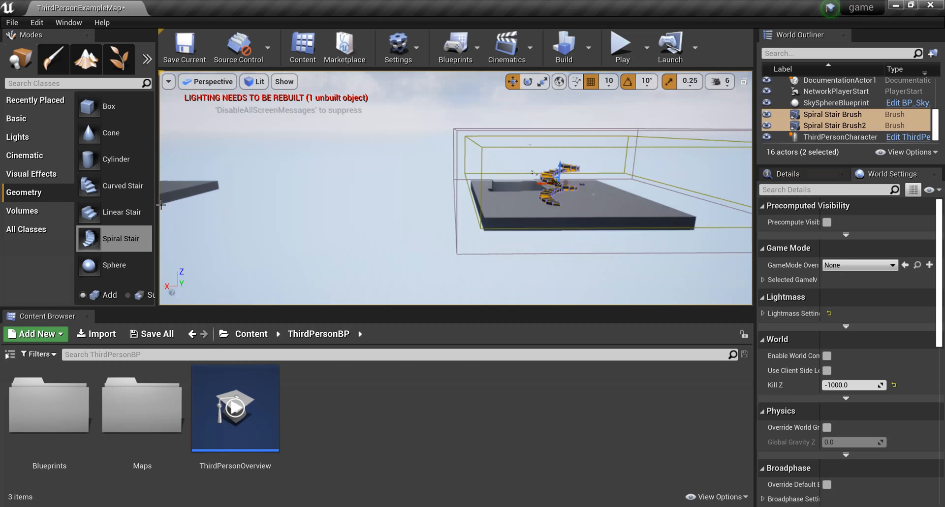
middle_click_drag(314, 177, 162, 190)
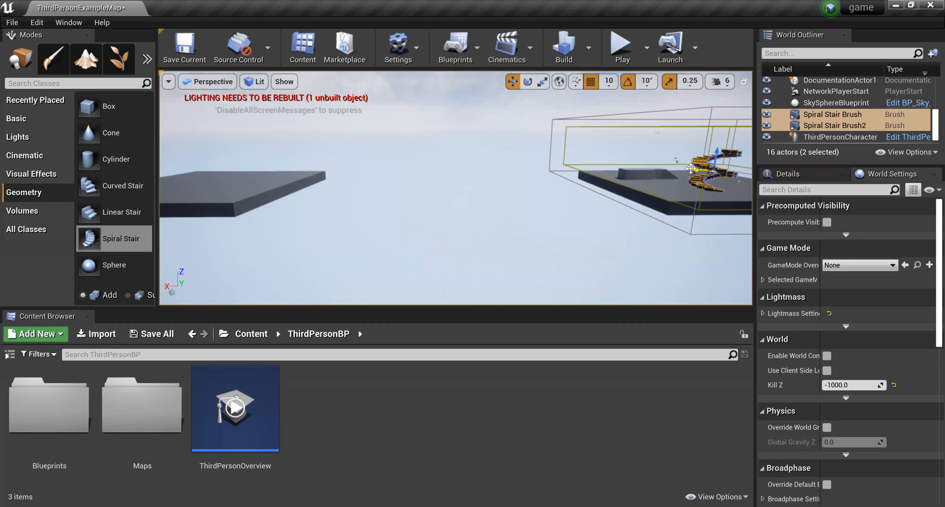
mouse_move(699, 167)
left_mouse_down("alt")
mouse_move(616, 175)
mouse_move(318, 162)
mouse_move(203, 146)
left_mouse_up("alt")
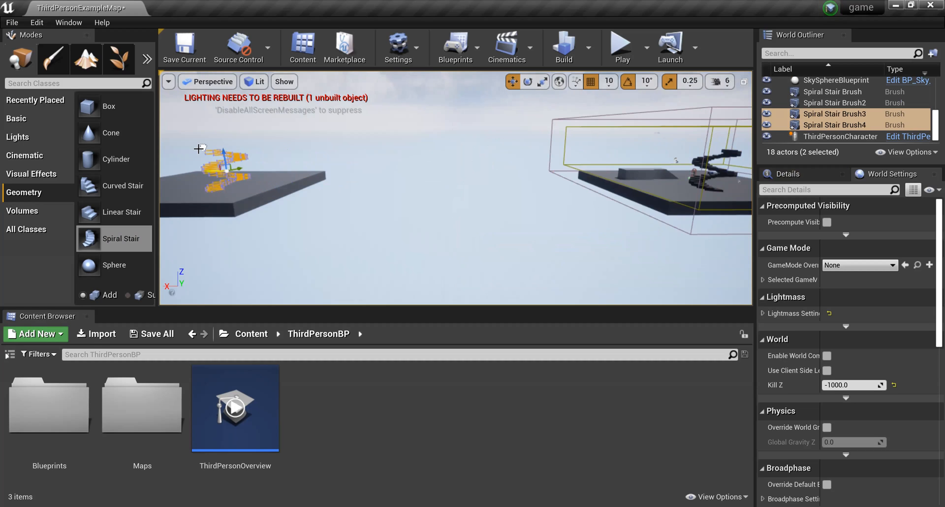
- Rotate the copied pair of spiral stair flights about the vertical axis on the separate platform
scroll(198, 148, "up", 5)
mouse_move(199, 150)
right_mouse_down()
mouse_move(217, 167)
mouse_move(200, 180)
mouse_move(196, 152)
right_mouse_up()
scroll(197, 125, "up", 5)
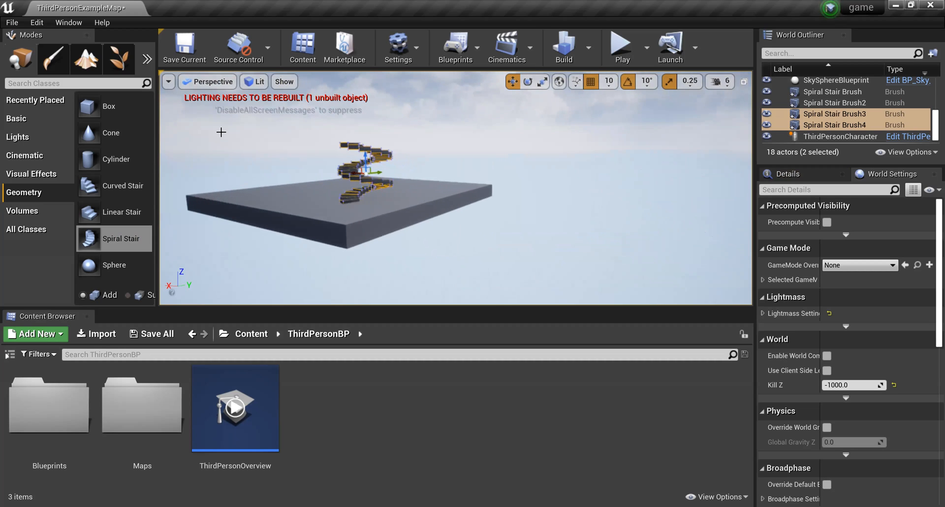
scroll(232, 138, "up", 1)
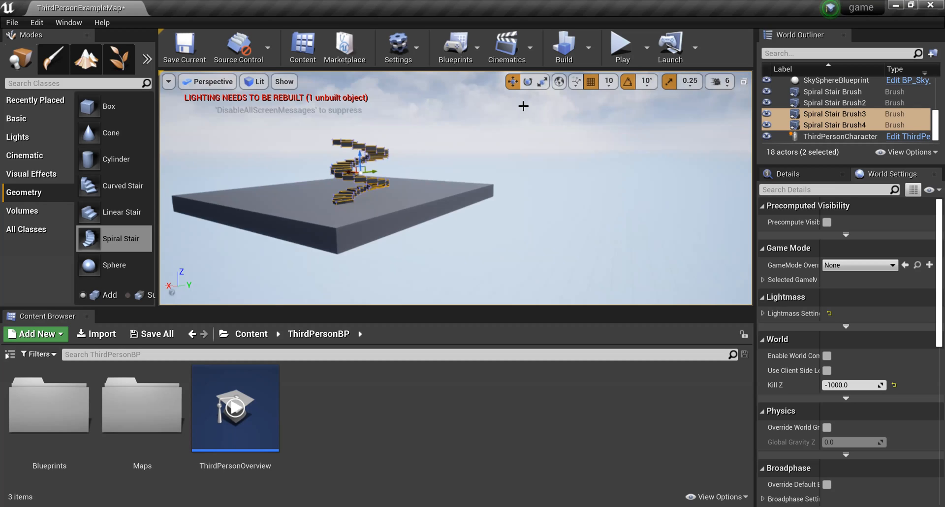
left_click(527, 81)
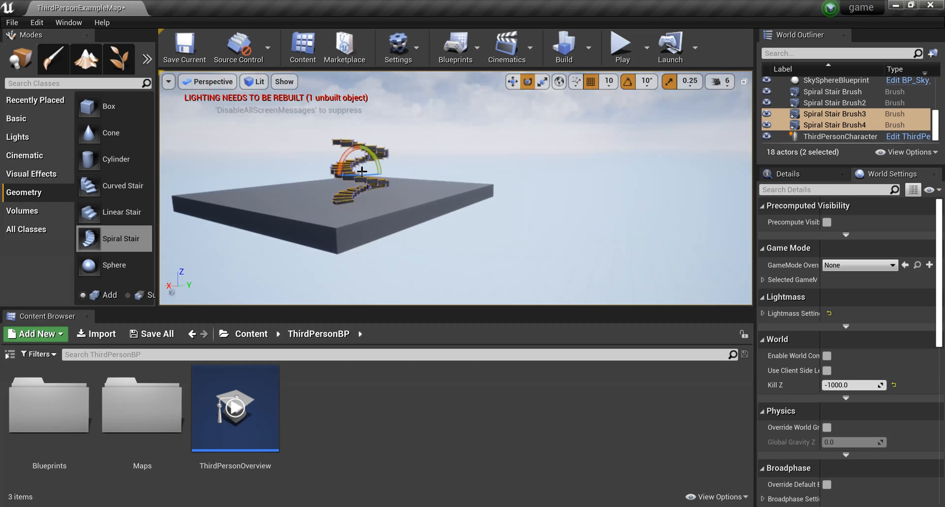
left_click_drag(332, 181, 367, 157)
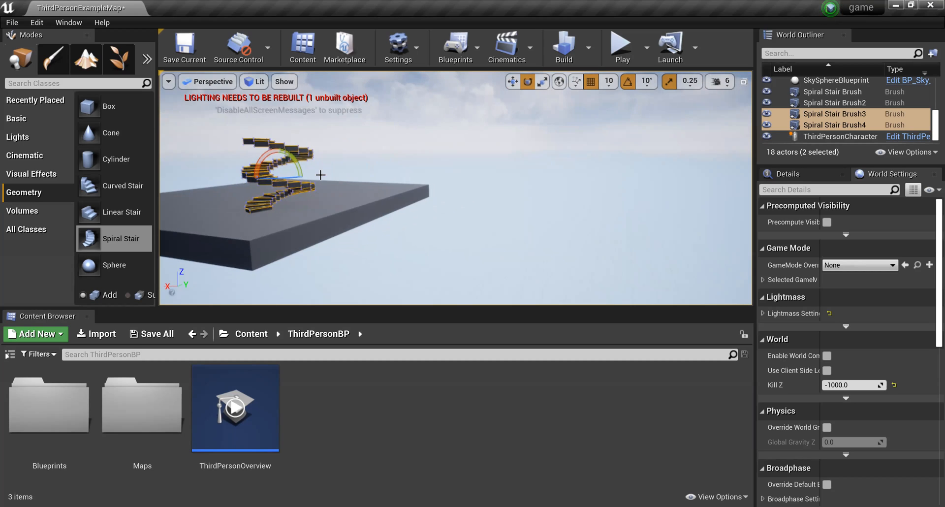
left_click_drag(290, 175, 234, 181)
left_click_drag(291, 174, 292, 175)
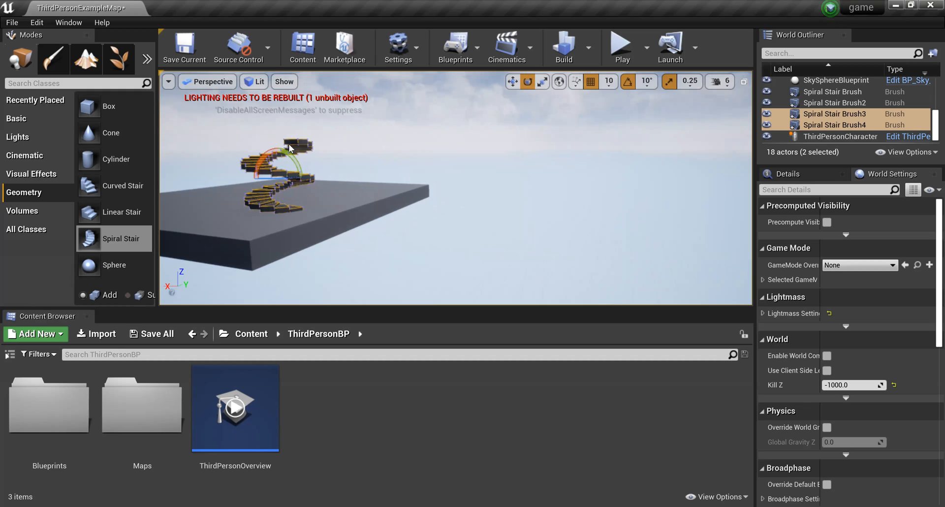
- Bring both platforms into view and select the Lightmass importance volume that encloses the main arena
scroll(667, 209, "down", 3)
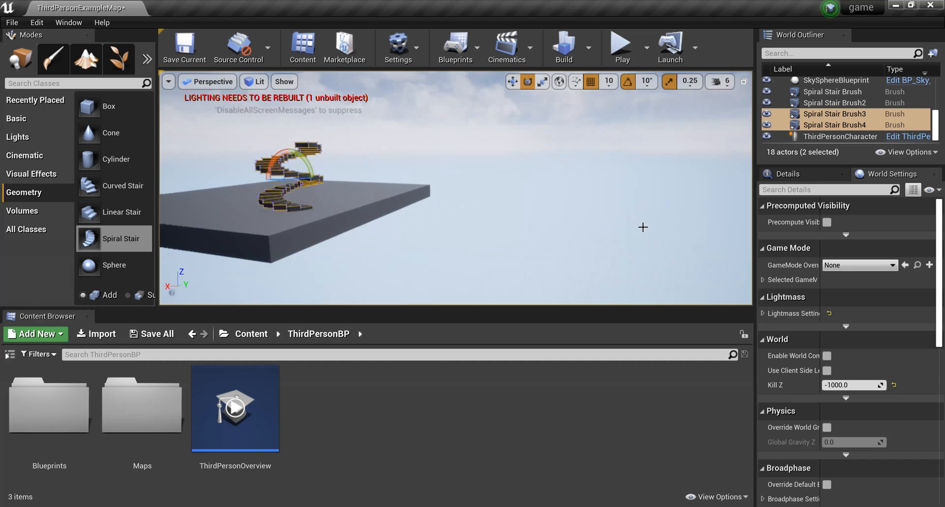
mouse_move(657, 188)
right_mouse_down()
mouse_move(625, 206)
mouse_move(667, 187)
right_mouse_up()
scroll(668, 187, "down", 5)
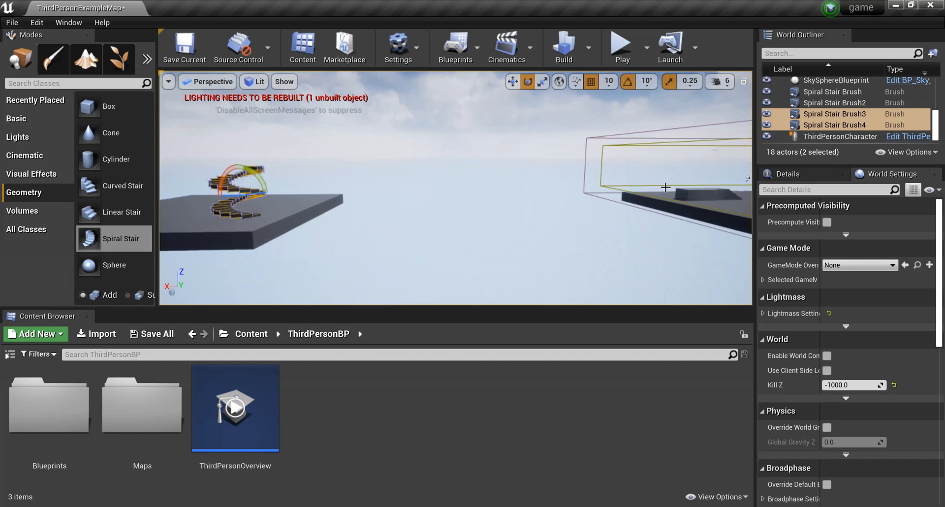
scroll(643, 183, "down", 1)
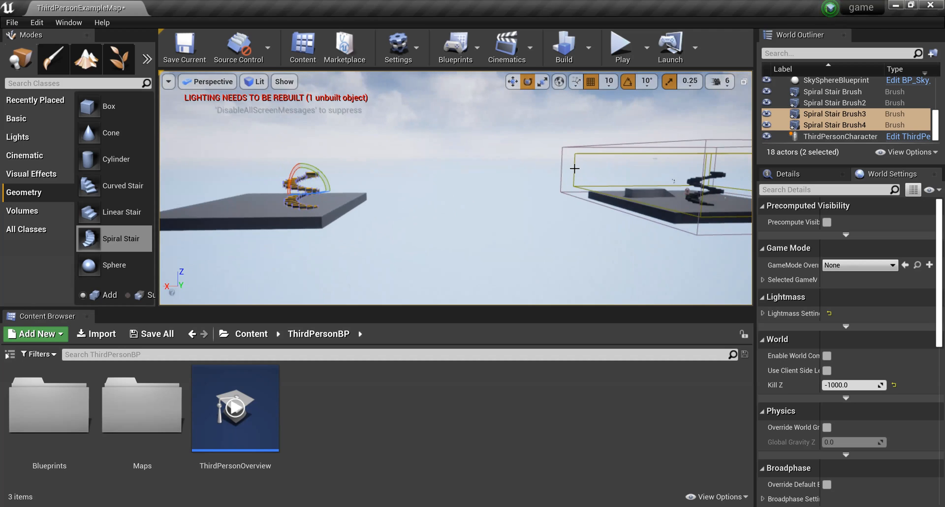
left_click(573, 169)
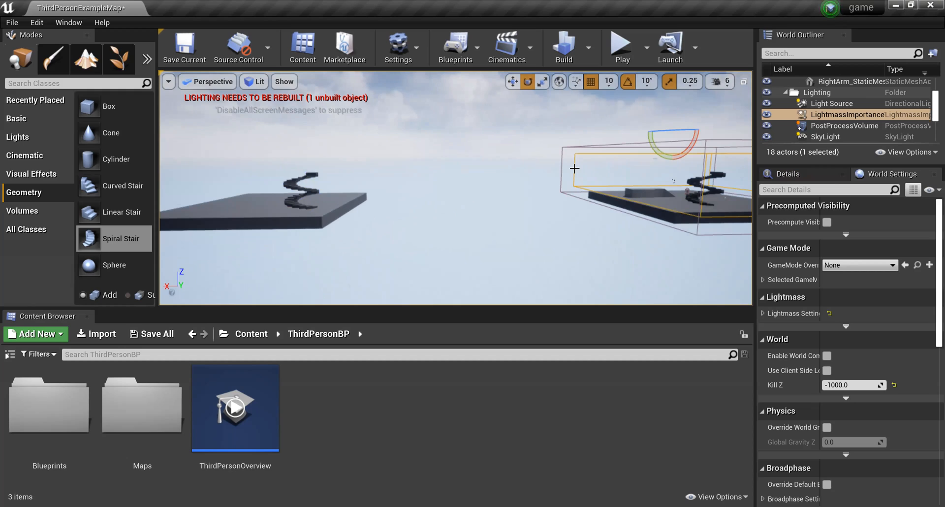
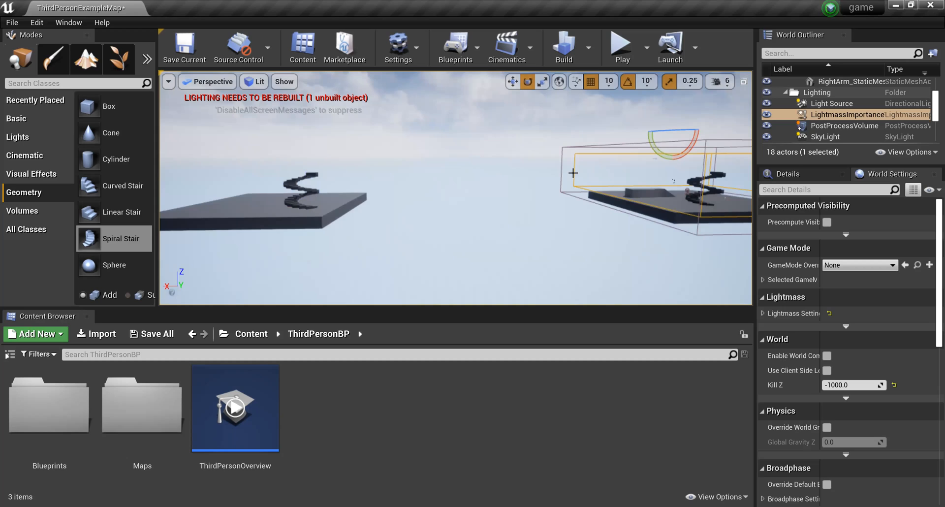
- Activate the scale tool and bring the spiral stairs on the main arena into close view
left_click(542, 82)
scroll(675, 192, "down", 1)
scroll(677, 191, "up", 2)
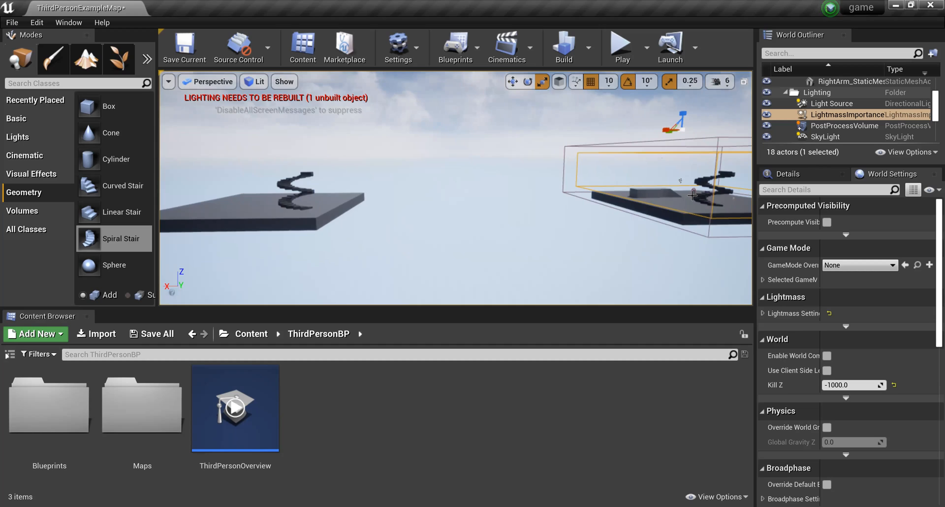
right_click_drag(692, 197, 687, 197)
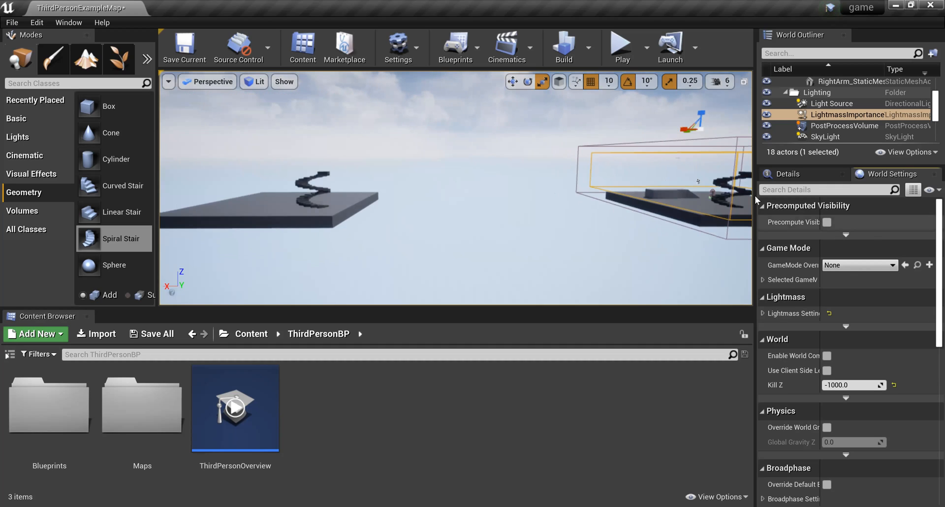
mouse_move(693, 202)
right_mouse_down()
mouse_move(655, 221)
mouse_move(692, 203)
right_mouse_up()
scroll(685, 204, "up", 8)
scroll(597, 252, "up", 8)
scroll(601, 265, "up", 2)
mouse_move(602, 266)
right_mouse_down()
mouse_move(562, 281)
mouse_move(566, 290)
mouse_move(598, 279)
right_mouse_up()
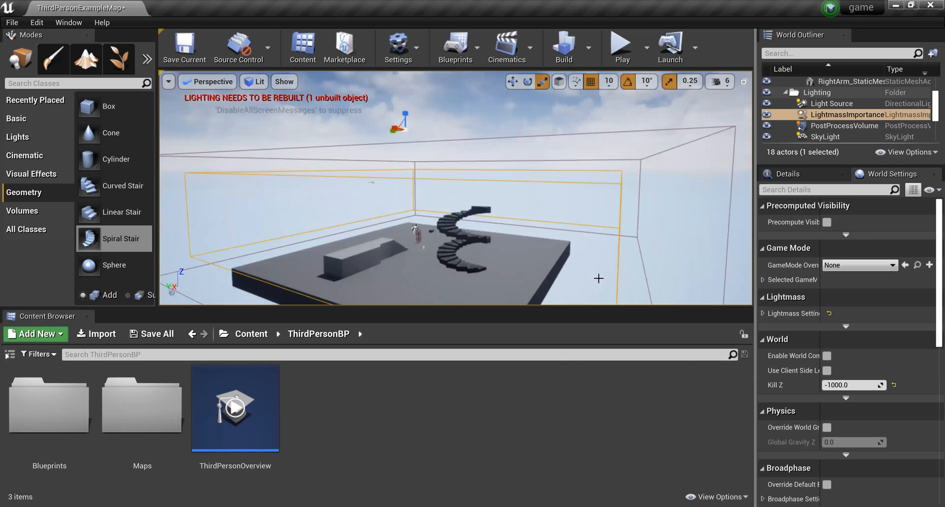
scroll(601, 274, "up", 6)
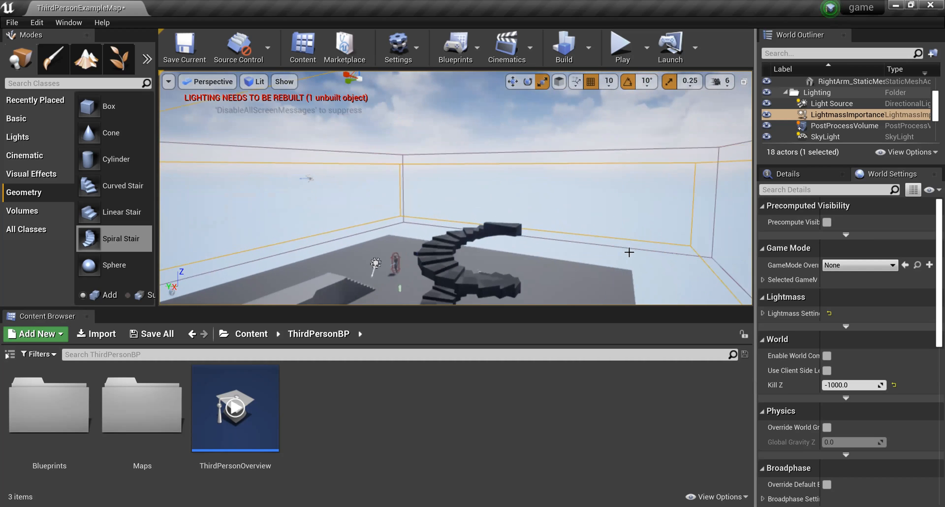
scroll(629, 252, "up", 3)
scroll(671, 180, "up", 1)
right_click_drag(665, 182, 738, 194)
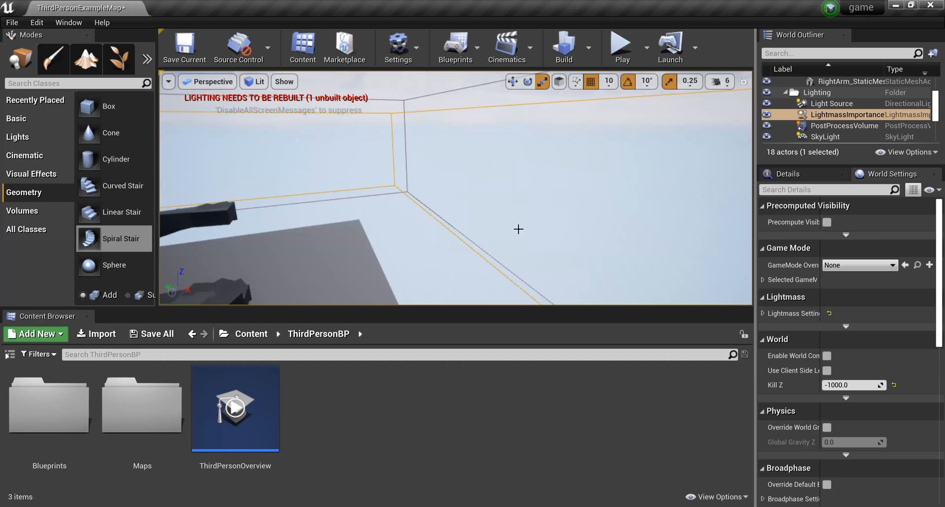
scroll(470, 219, "up", 4)
right_click_drag(476, 207, 356, 147)
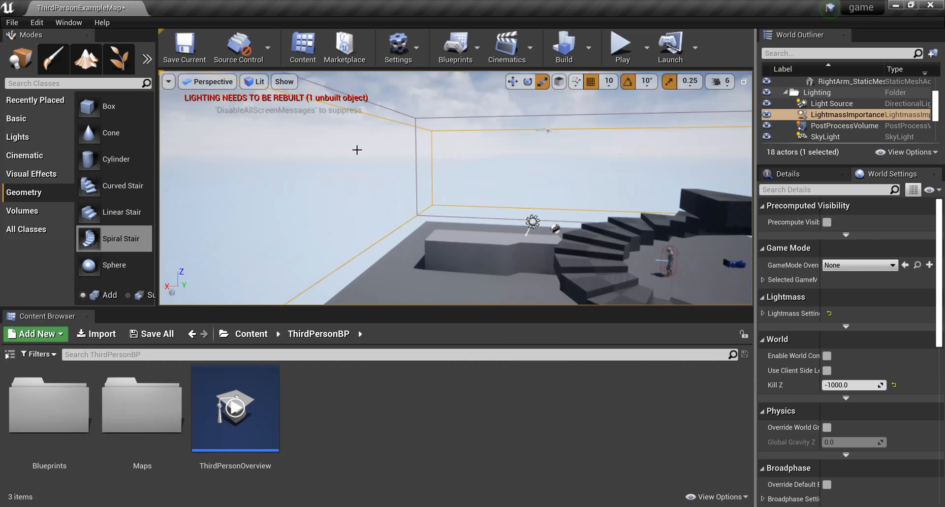
- Add a box geometry brush near the top of the arena's spiral stairs and scale its height down into a flat slab
left_click(60, 119)
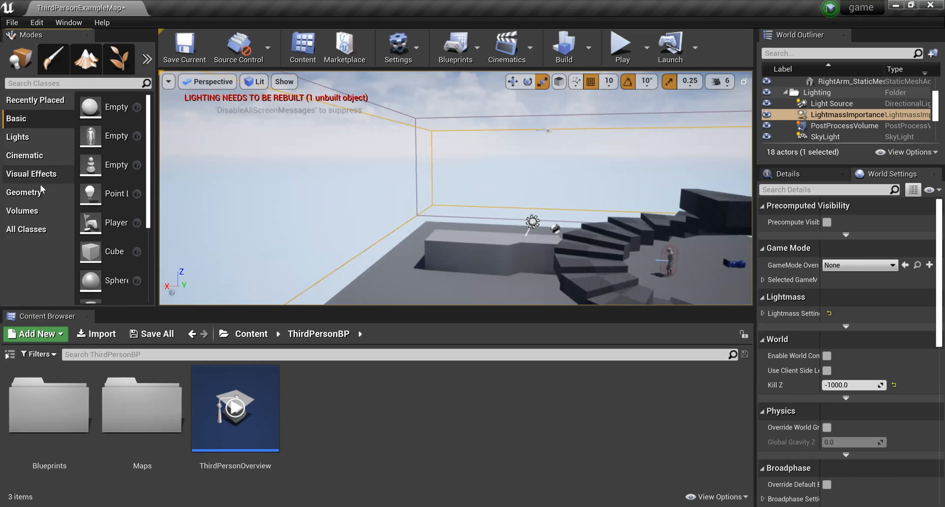
left_click(41, 212)
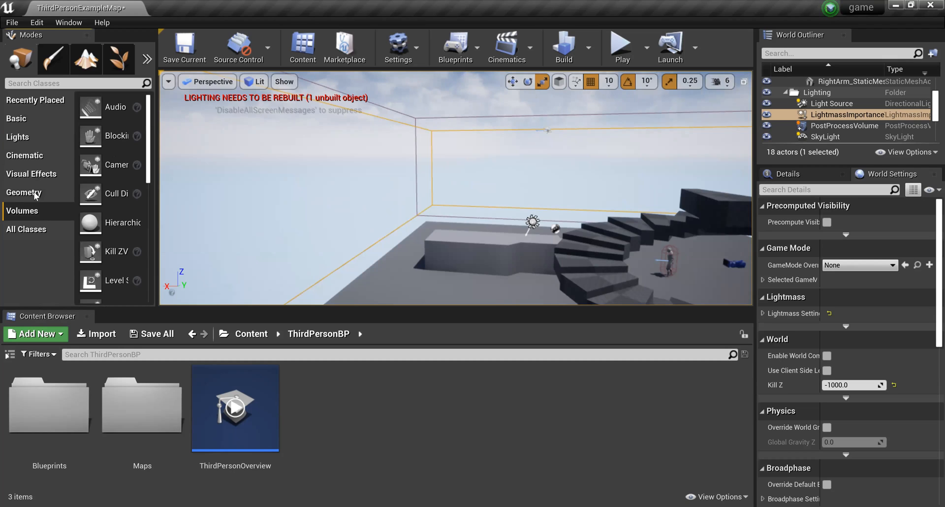
left_click(34, 191)
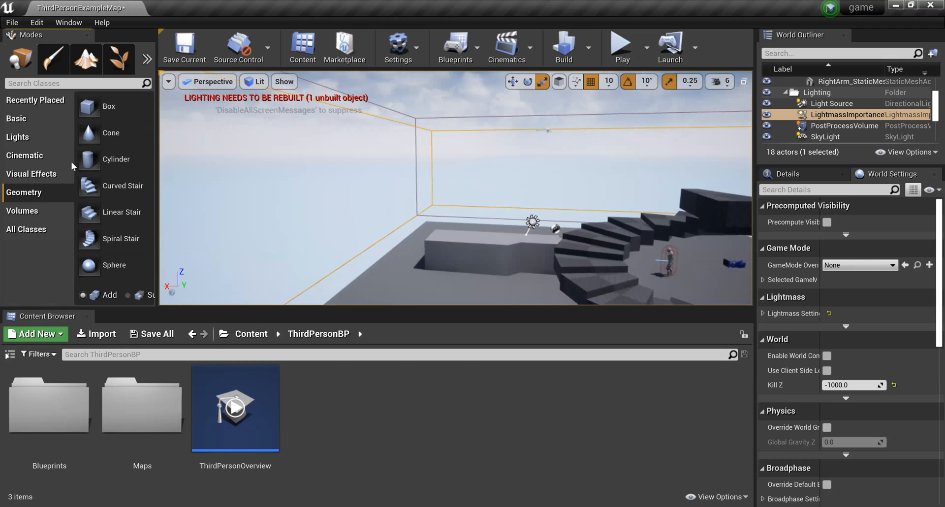
mouse_move(88, 106)
left_mouse_down()
mouse_move(394, 231)
mouse_move(458, 246)
mouse_move(522, 224)
mouse_move(712, 201)
left_mouse_up()
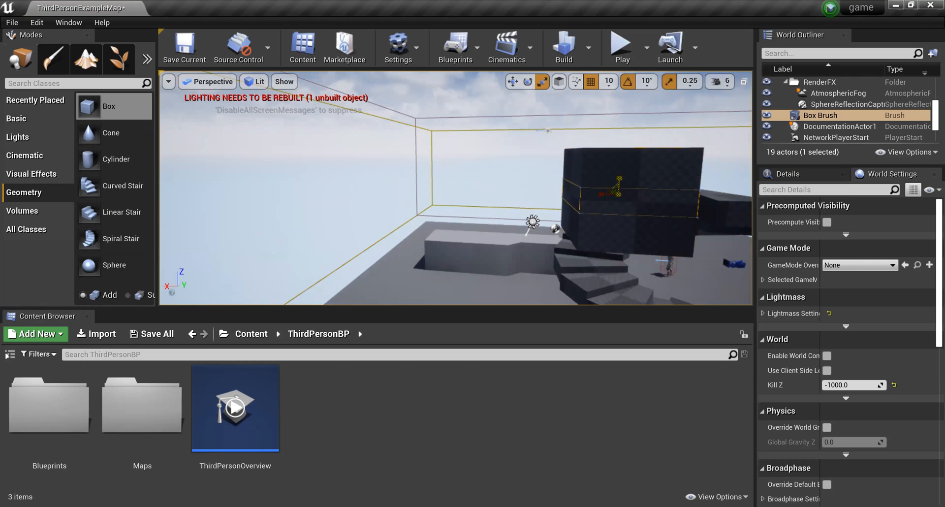
left_click_drag(619, 184, 620, 183)
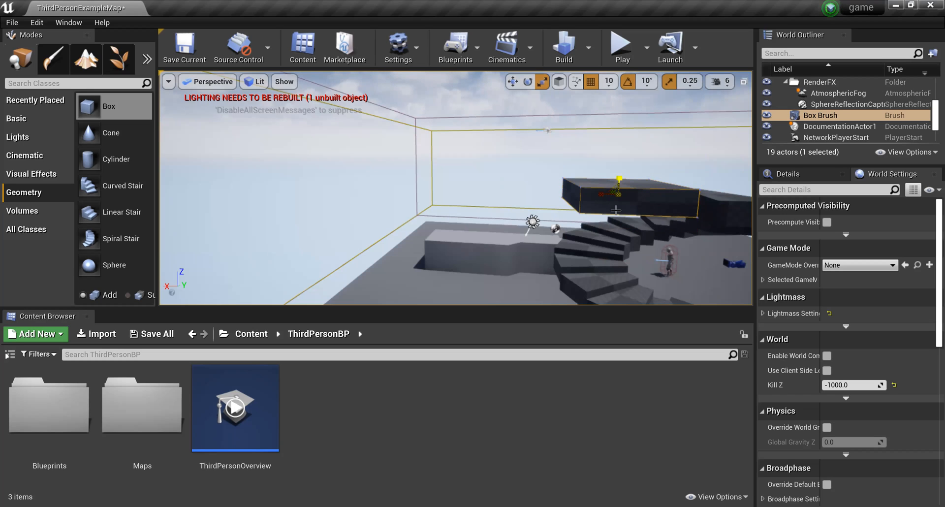
- Inspect from the side how the flattened box lines up with the top step of the spiral stairs
mouse_move(566, 197)
right_mouse_down()
mouse_move(578, 242)
mouse_move(627, 209)
mouse_move(539, 214)
mouse_move(485, 194)
mouse_move(496, 181)
right_mouse_up()
scroll(669, 175, "up", 3)
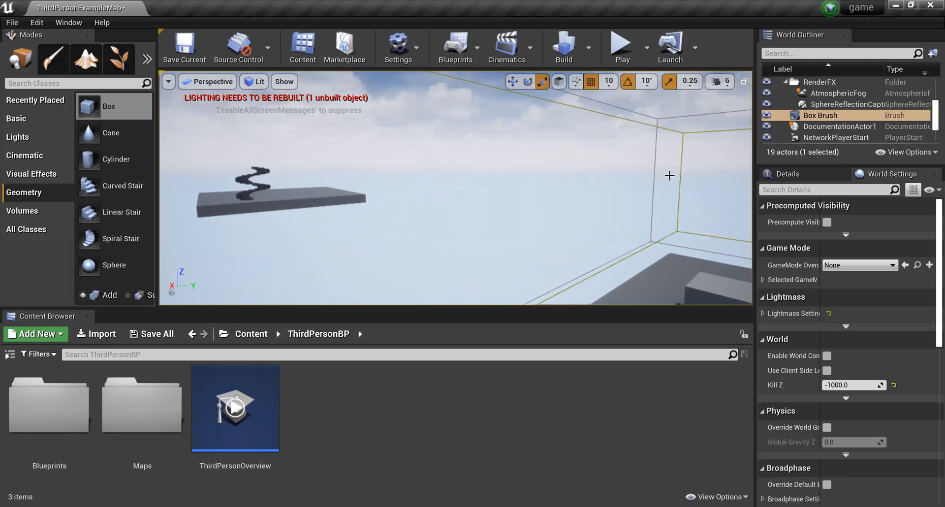
right_click_drag(668, 175, 750, 183)
right_click_drag(831, 170, 806, 161)
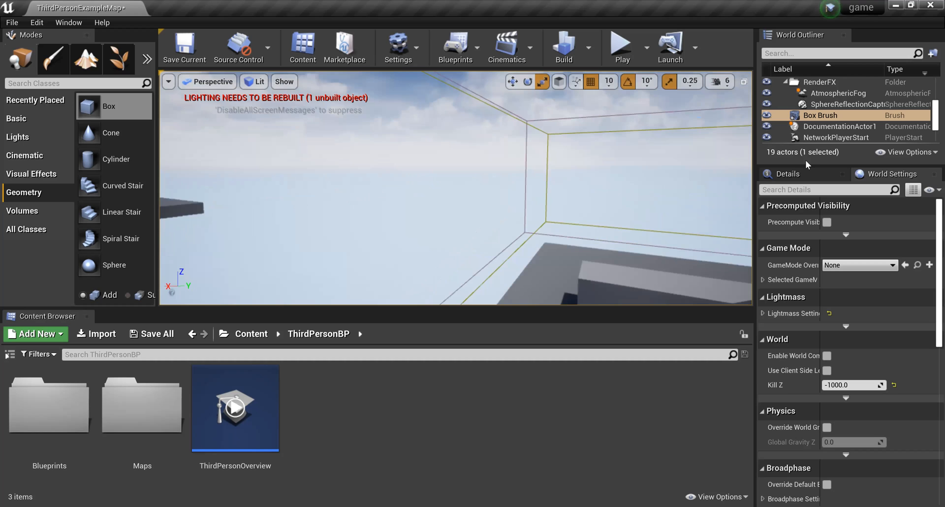
scroll(580, 192, "up", 4)
right_click_drag(580, 192, 807, 195)
scroll(645, 175, "up", 5)
right_click_drag(620, 164, 743, 136)
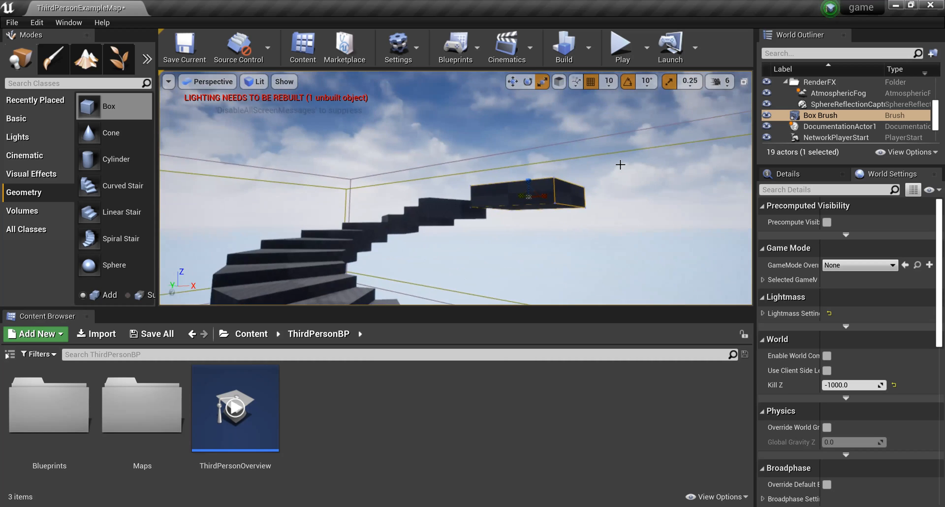
scroll(620, 164, "up", 6)
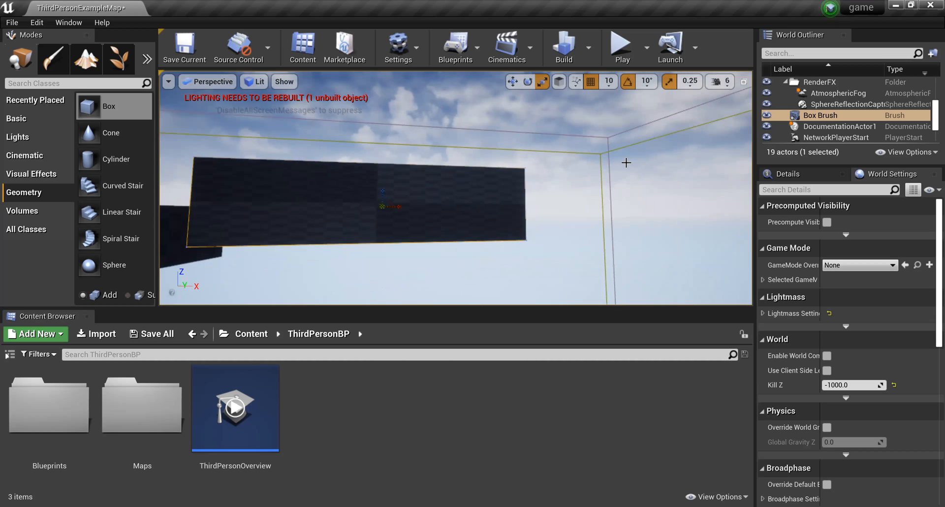
scroll(626, 162, "down", 4)
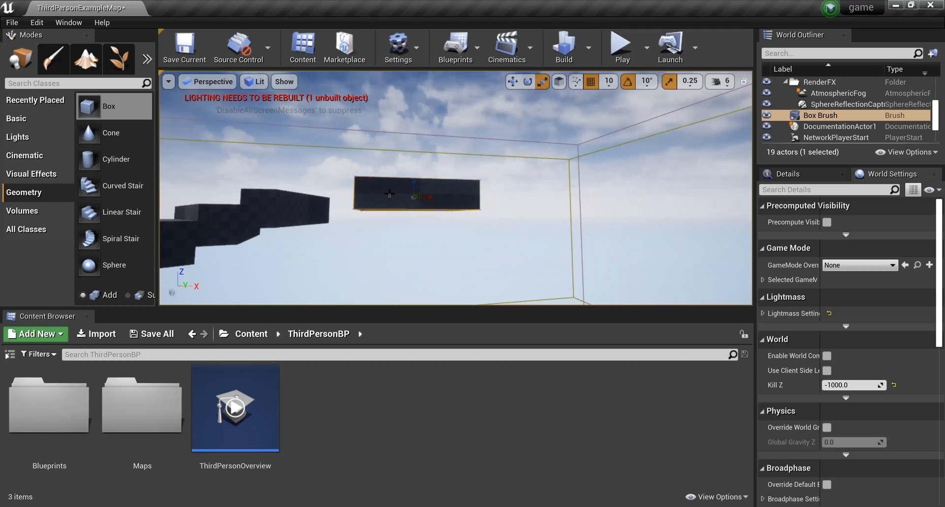
- Lower the slab to about the height of the top stair step and slide it along X against the stairs
left_click(410, 192)
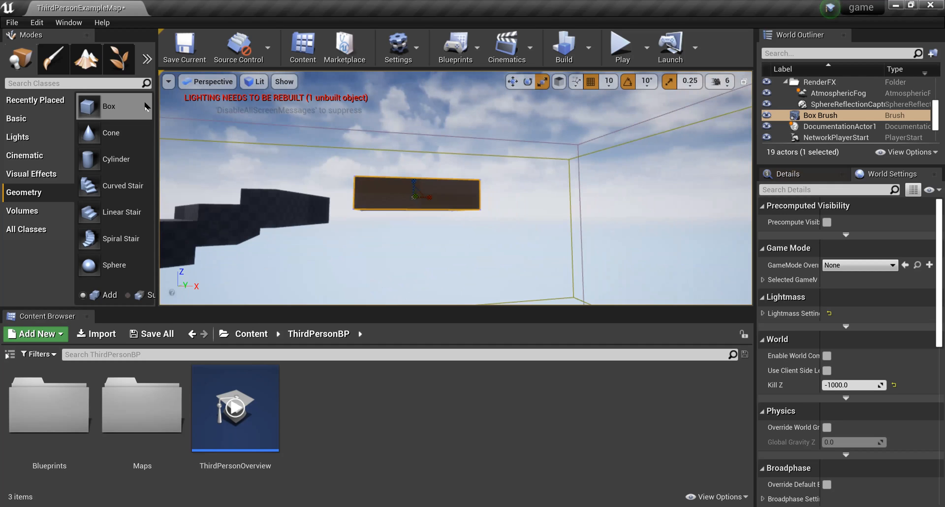
key("w")
right_click_drag(415, 181, 397, 176)
key("s")
key("w")
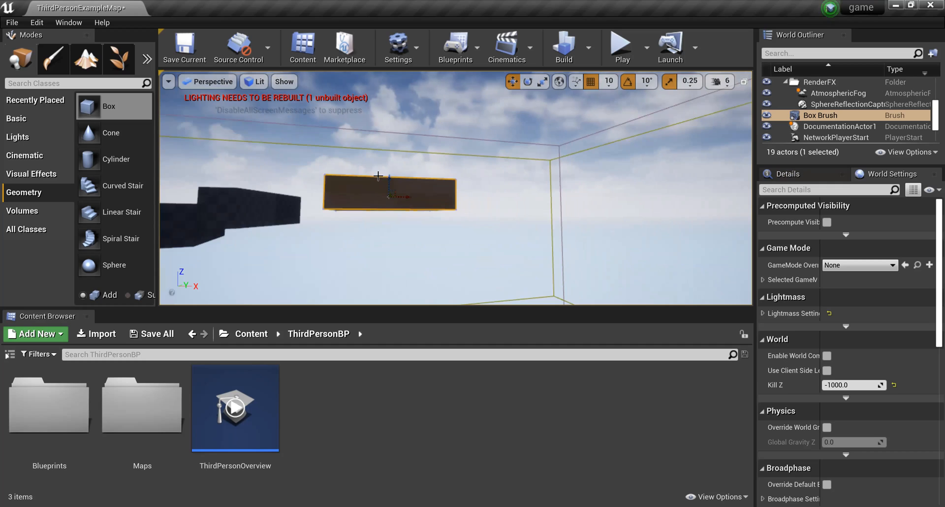
mouse_move(388, 176)
left_mouse_down()
mouse_move(387, 207)
mouse_move(388, 198)
left_mouse_up()
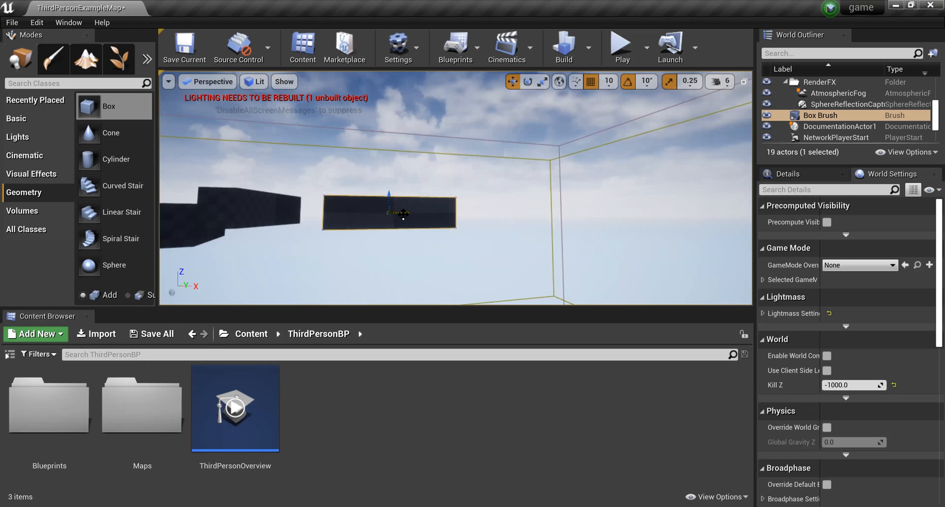
left_click_drag(403, 213, 343, 222)
- Raise the slab slightly relative to the top step of the spiral stairs
scroll(252, 228, "up", 4)
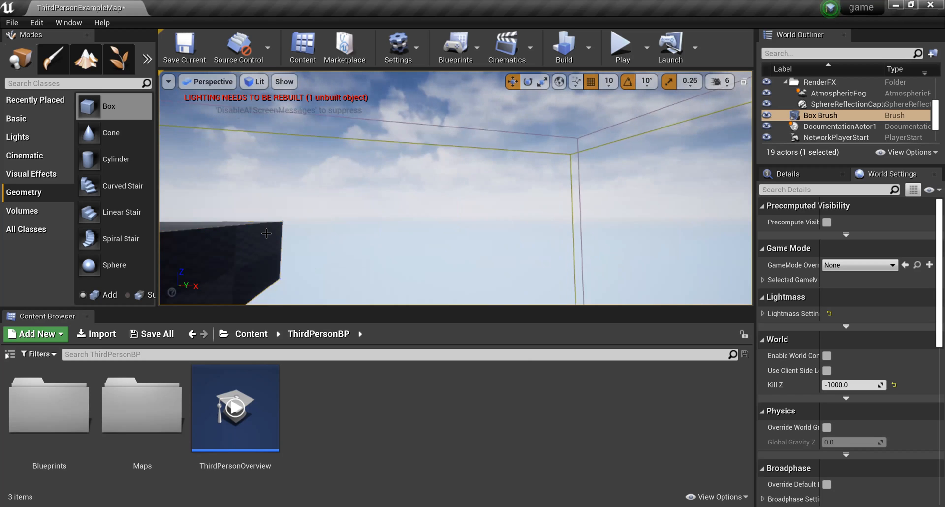
scroll(251, 226, "down", 2)
right_click_drag(251, 226, 250, 226)
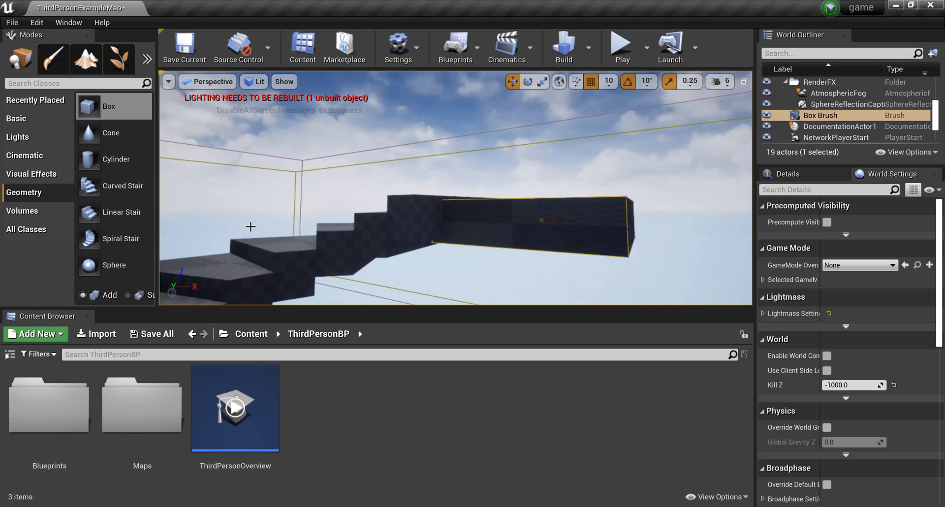
right_click_drag(629, 242, 643, 236)
scroll(647, 234, "up", 4)
scroll(646, 235, "up", 3)
right_click_drag(551, 197, 532, 200)
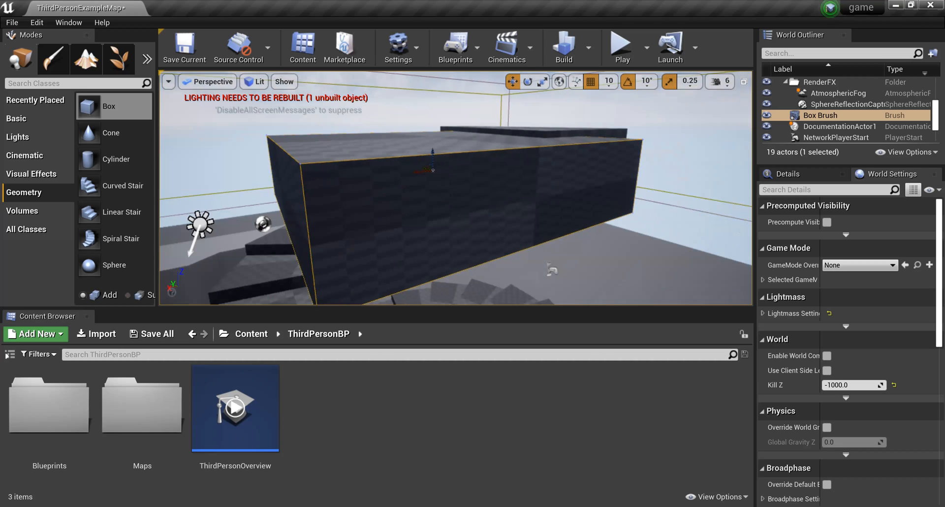
left_click(434, 164)
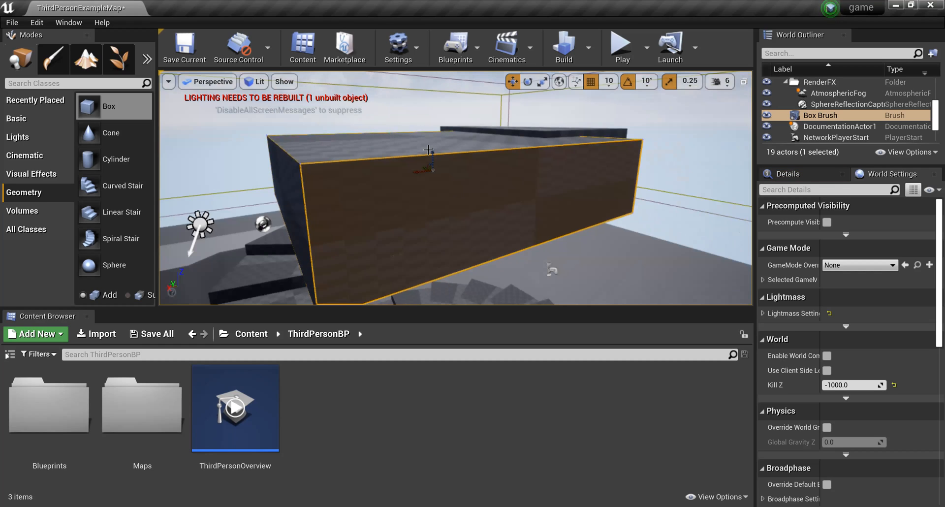
scroll(427, 153, "up", 2)
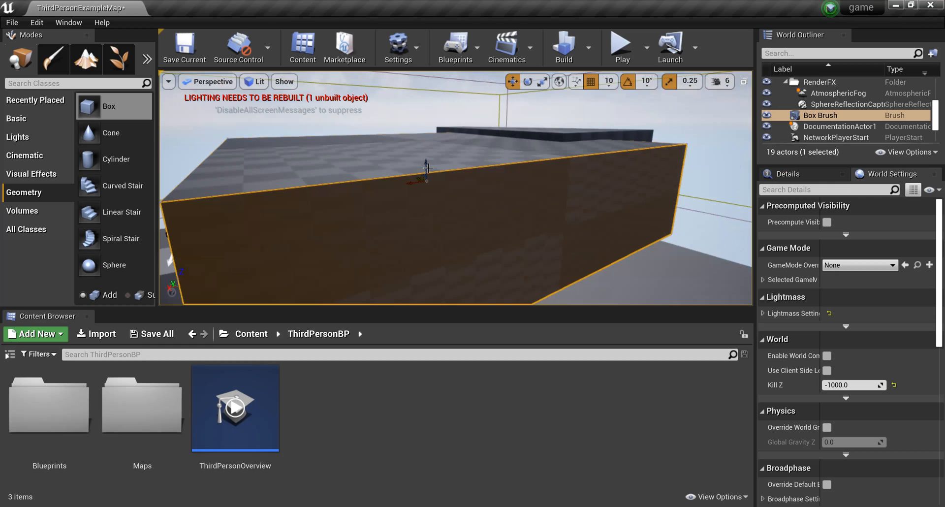
left_click_drag(426, 155, 428, 147)
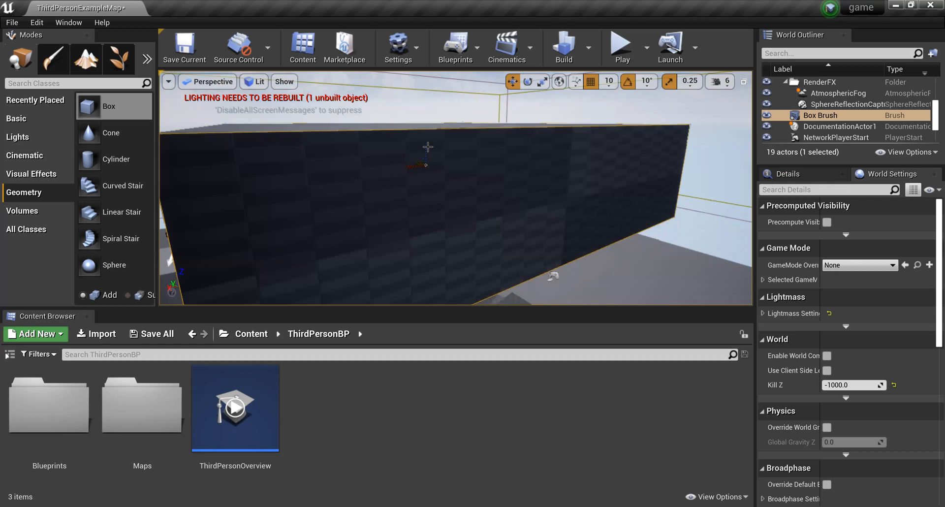
- Slide the slab along Y towards the end of the upper spiral stair flight
mouse_move(467, 175)
right_mouse_down()
mouse_move(480, 199)
mouse_move(547, 204)
mouse_move(497, 199)
right_mouse_up()
right_click_drag(344, 201, 455, 181)
scroll(369, 203, "up", 3)
scroll(381, 194, "up", 1)
scroll(381, 194, "down", 4)
right_click_drag(382, 194, 165, 174)
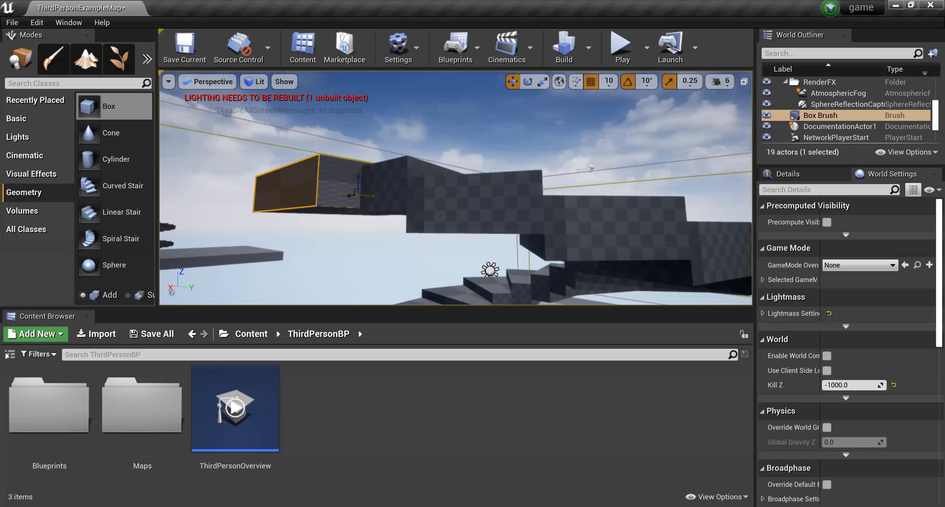
left_click_drag(367, 193, 389, 195)
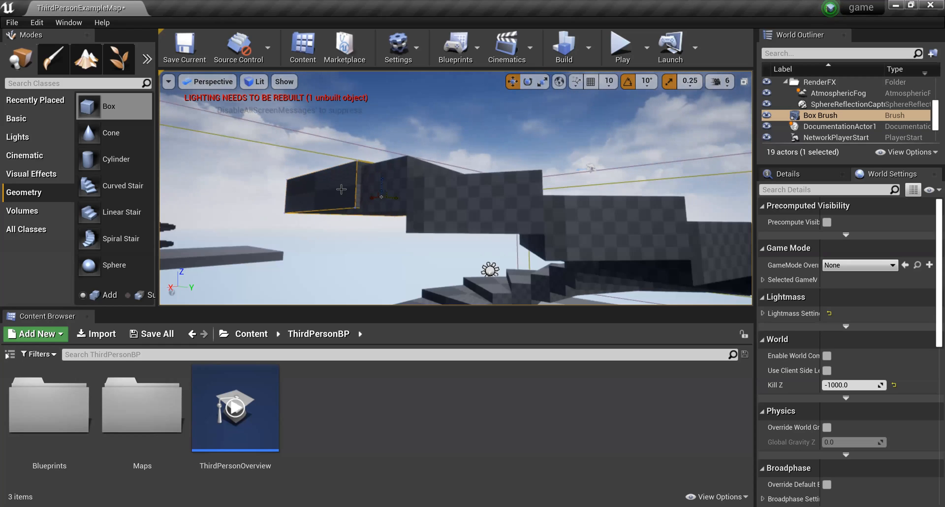
- Lower the slab slightly, nudge it further along Y into the top step, and check the landing from a distance
left_click_drag(344, 187, 366, 206)
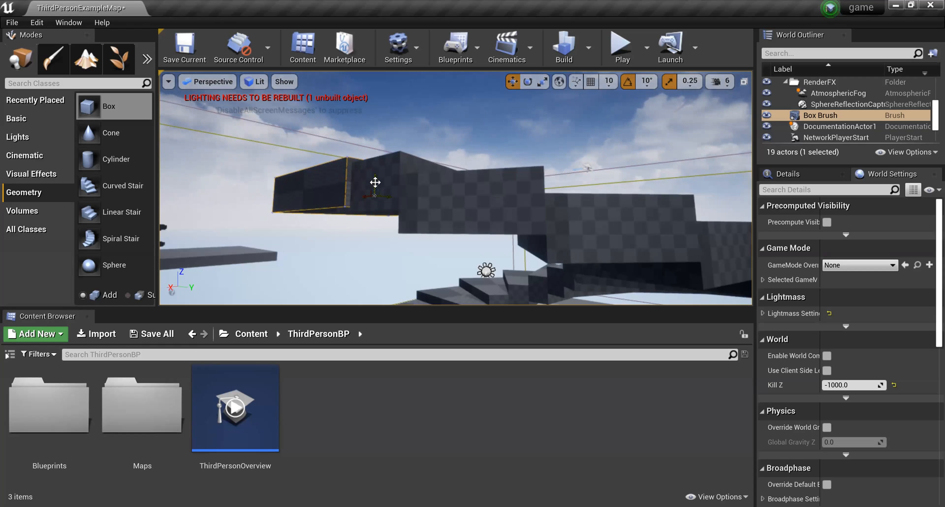
left_click_drag(374, 182, 375, 188)
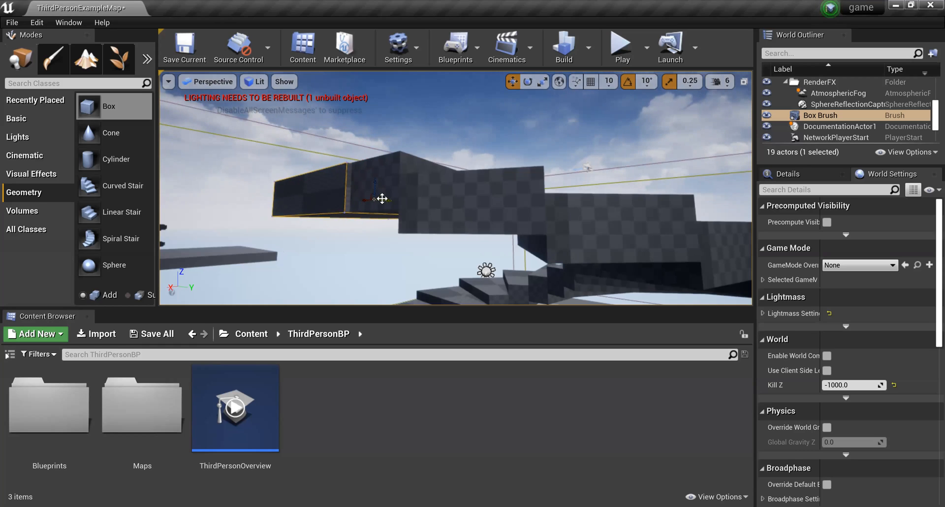
left_click_drag(383, 199, 346, 216)
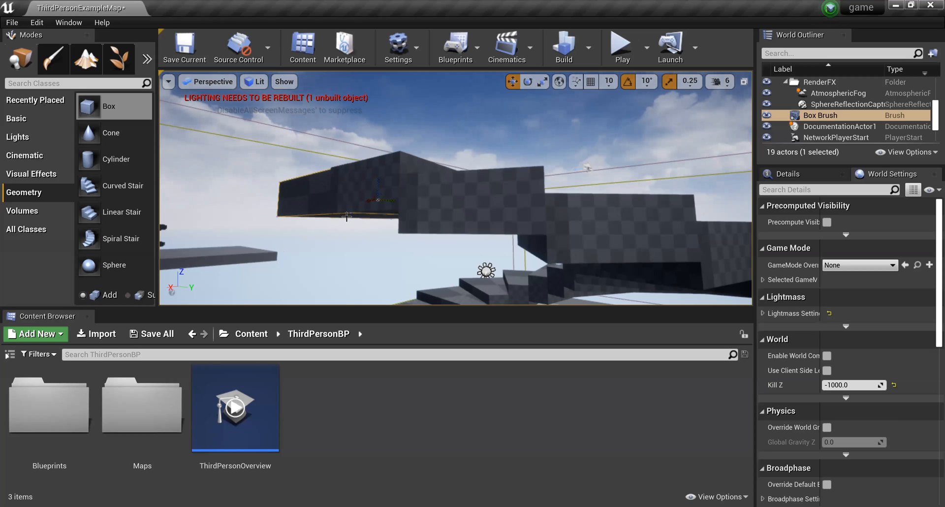
scroll(341, 219, "up", 3)
scroll(341, 217, "down", 5)
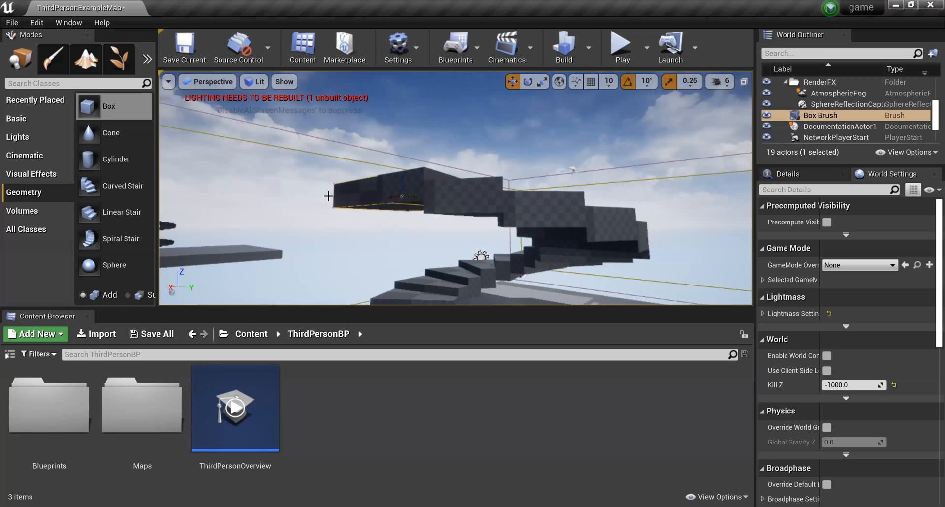
right_click_drag(341, 217, 333, 191)
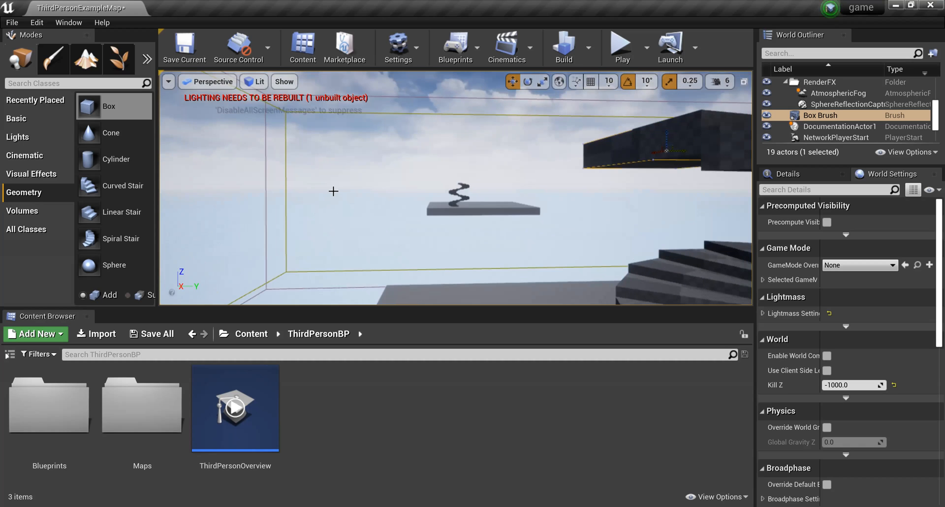
right_click_drag(312, 237, 555, 250)
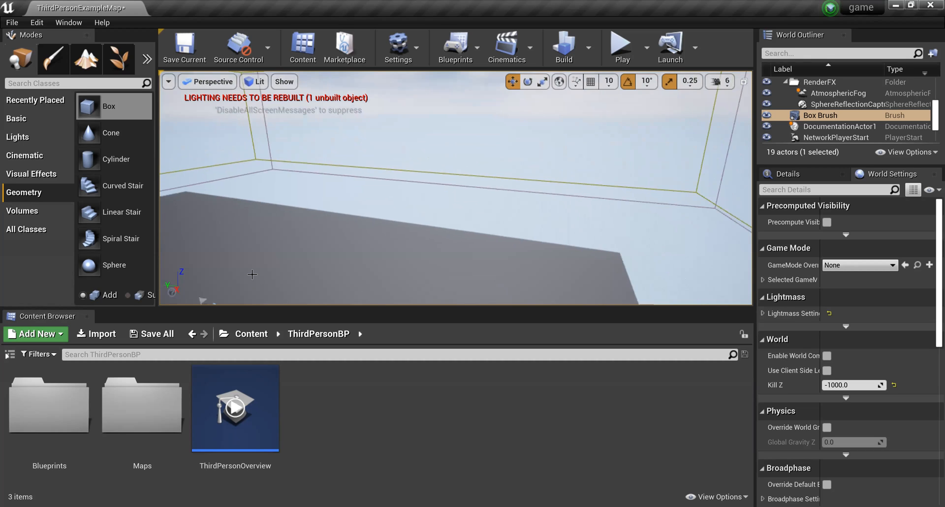
scroll(252, 276, "down", 10)
scroll(273, 264, "down", 5)
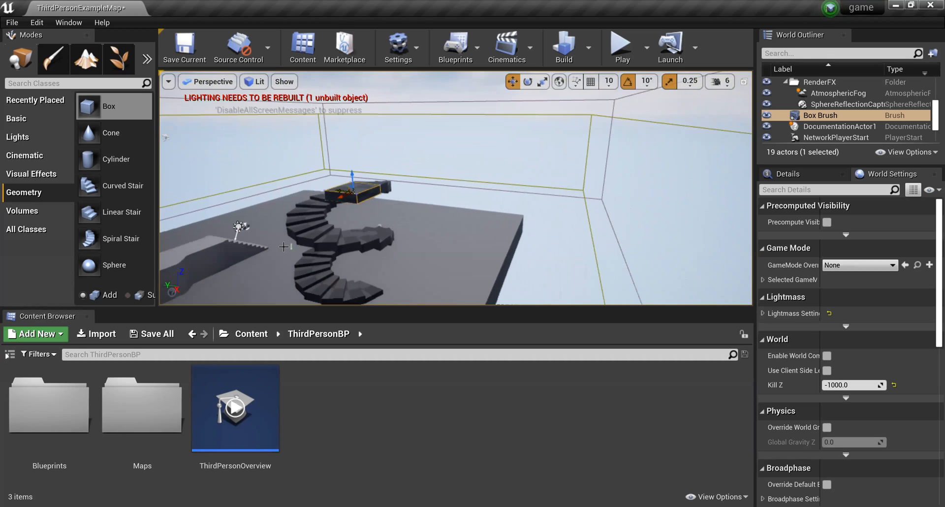
- Duplicate the landing slab four times along X to form a spaced row leading towards the platform's edge
right_click_drag(284, 246, 165, 236)
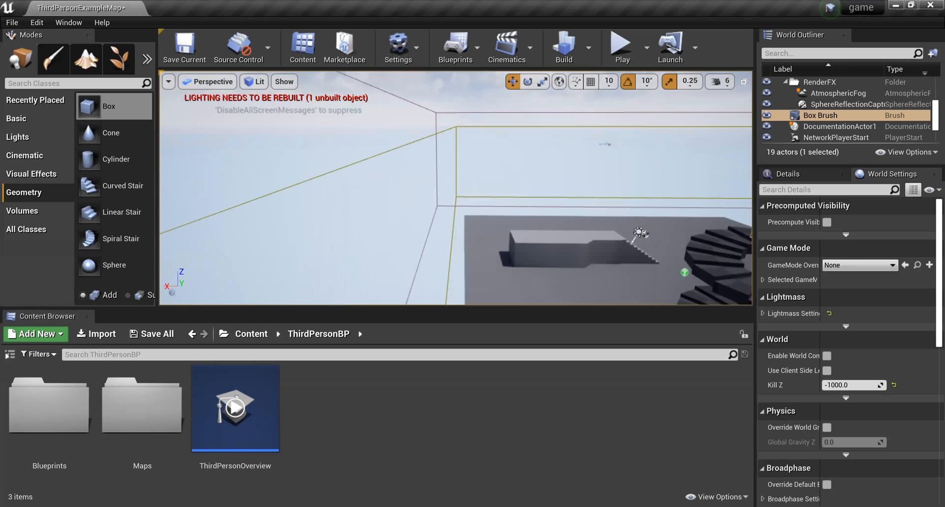
right_click_drag(279, 209, 298, 256)
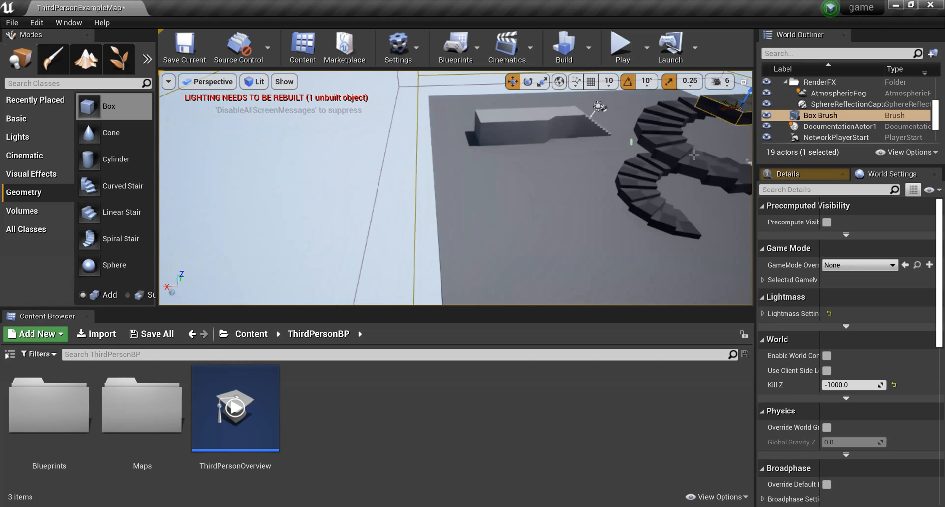
scroll(694, 155, "down", 2)
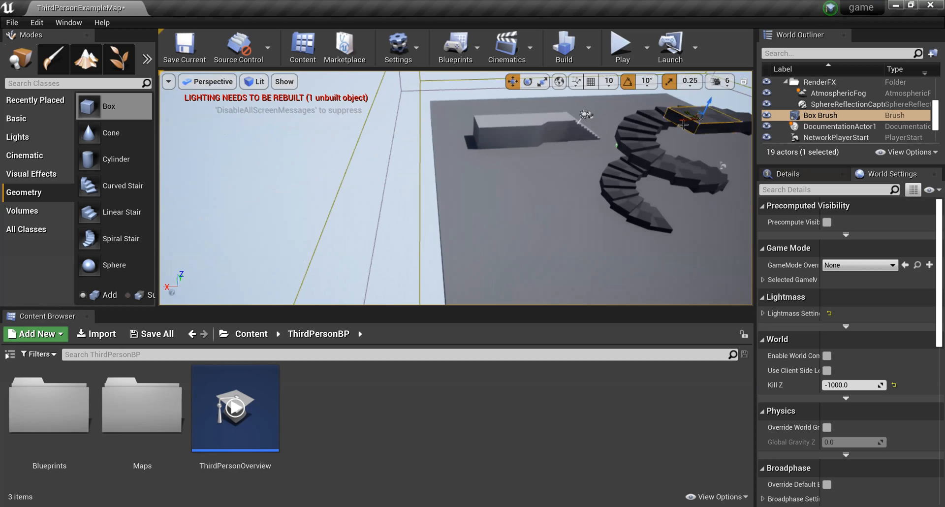
left_click_drag(698, 119, 609, 137, "alt")
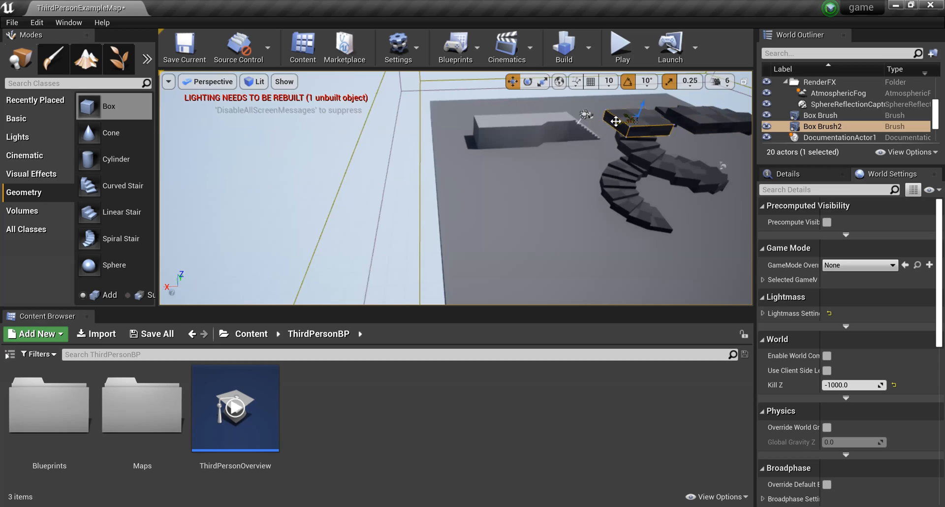
left_click_drag(616, 122, 552, 128, "alt")
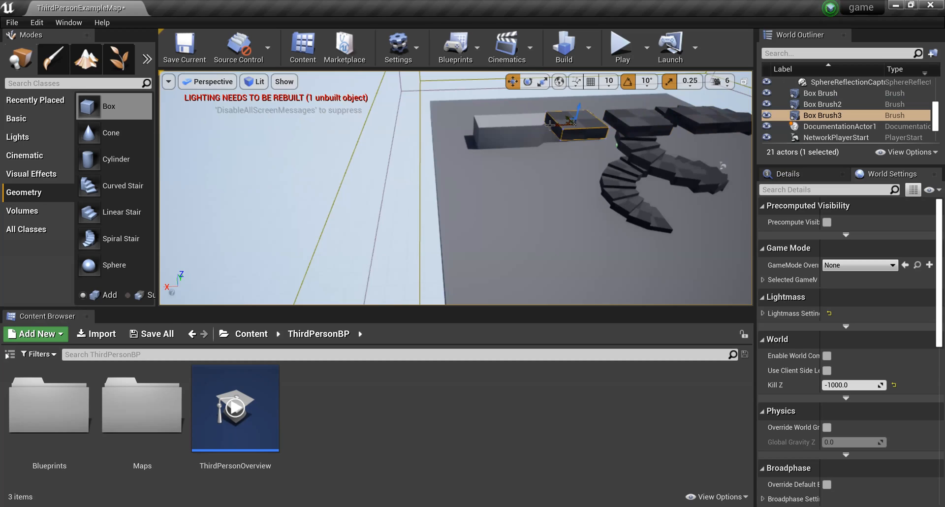
left_click_drag(571, 119, 491, 138, "alt")
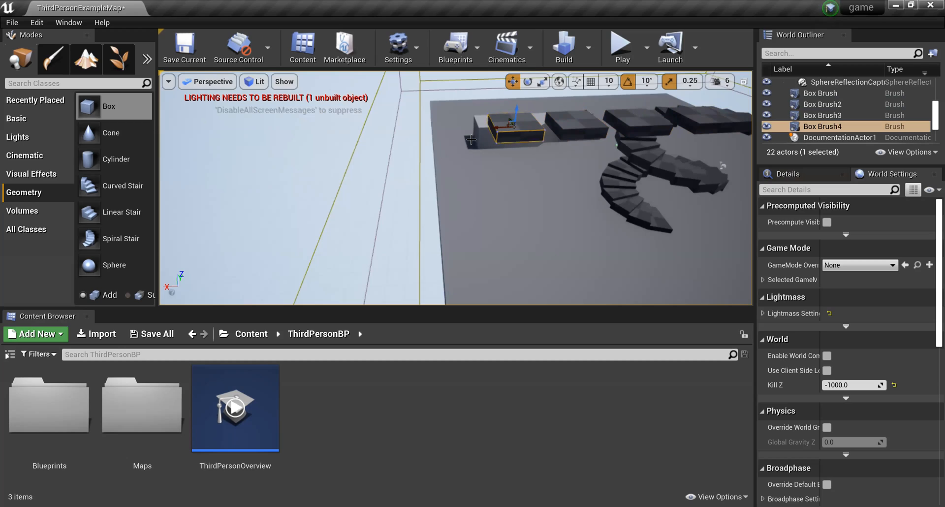
left_click_drag(512, 123, 435, 130, "alt")
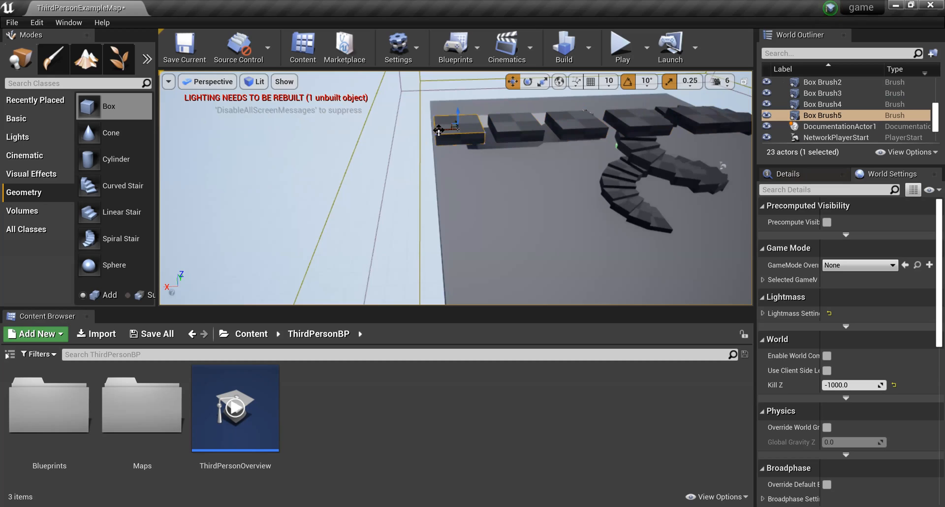
left_click_drag(437, 129, 377, 127)
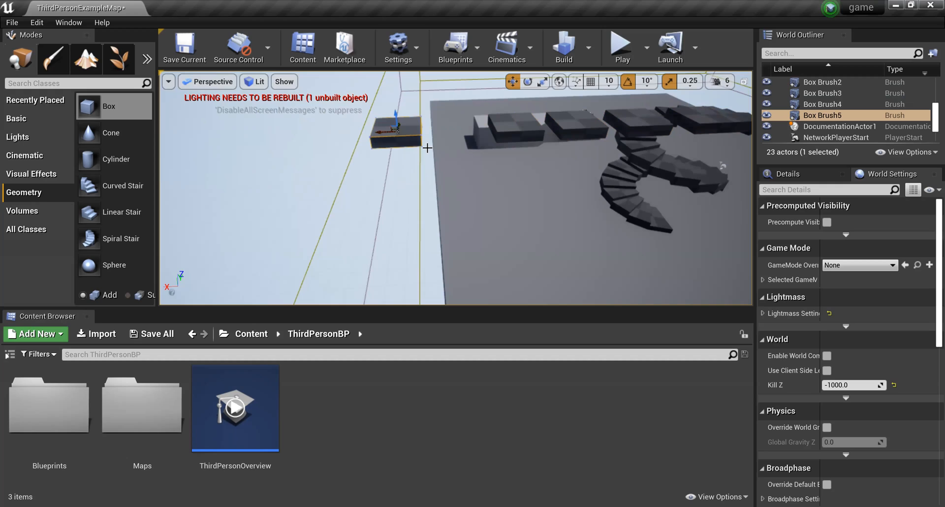
key("ctrl+z")
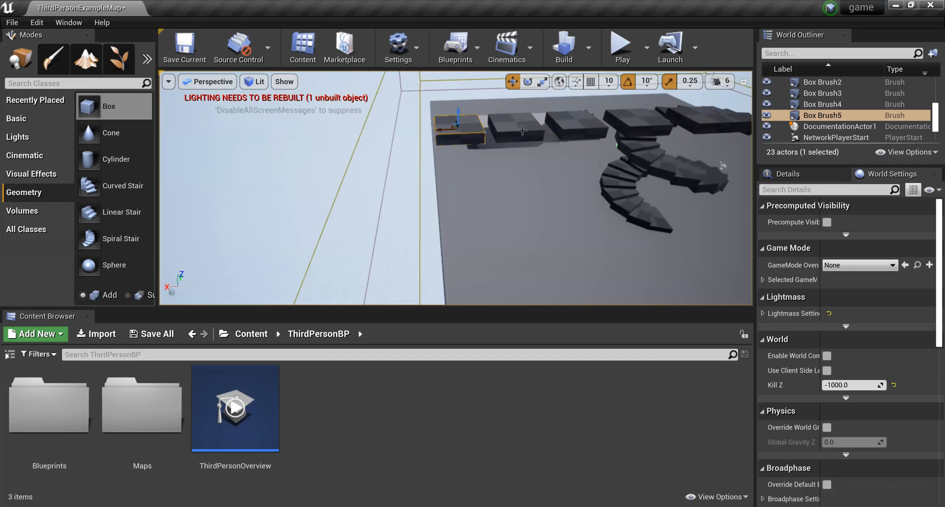
- Select the four duplicated slabs and copy them together along X to continue the row beyond the platform's edge
left_click(520, 123, "ctrl")
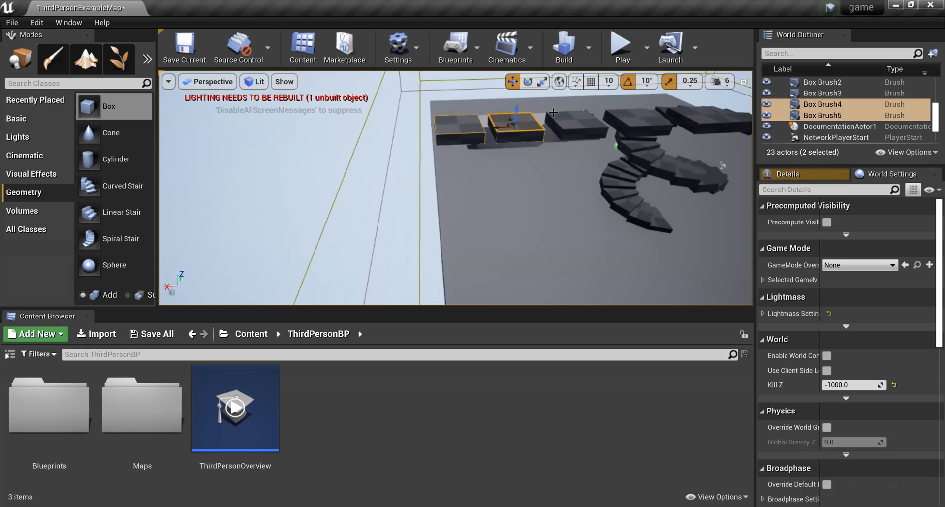
left_click(578, 117, "ctrl")
left_click(643, 118, "ctrl")
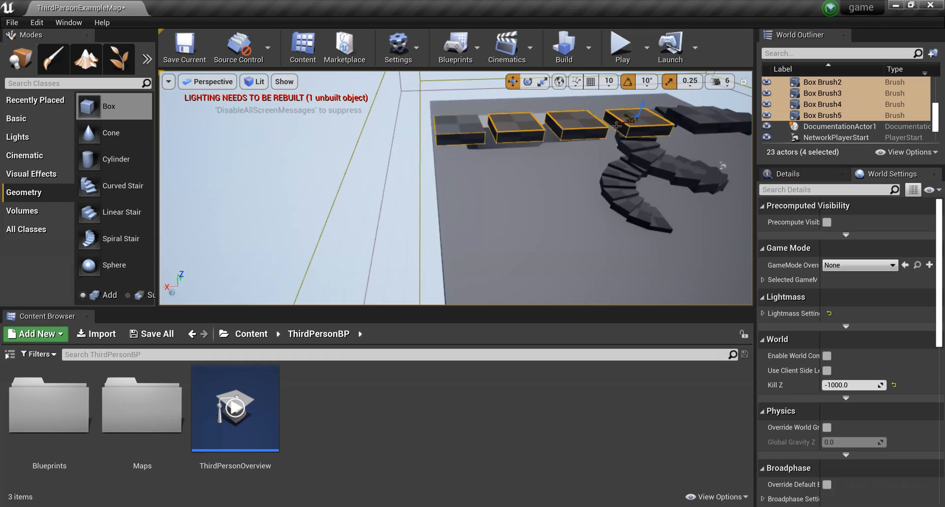
mouse_move(619, 124)
left_mouse_down("alt")
mouse_move(262, 149)
mouse_move(178, 168)
left_mouse_up("alt")
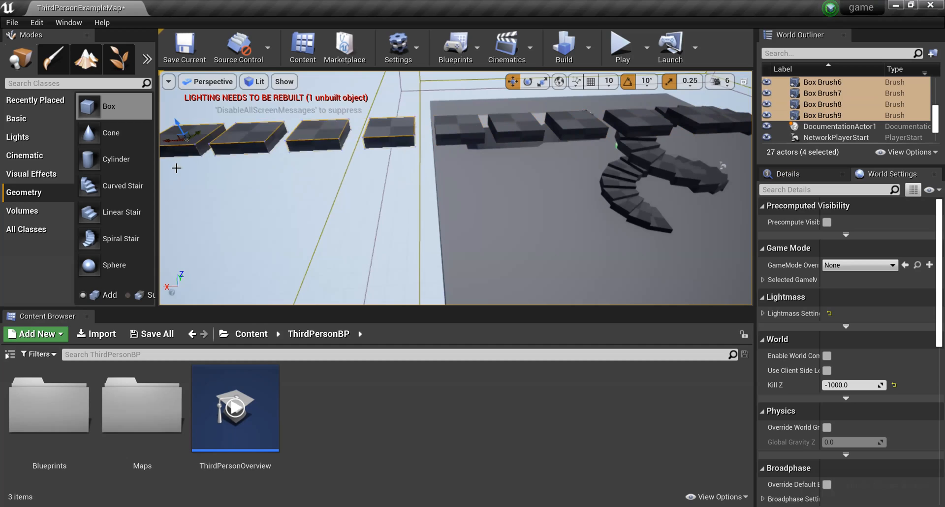
- Add the four slabs over the platform to the selection and duplicate all eight along X past the row's outer end
left_click(461, 127, "ctrl")
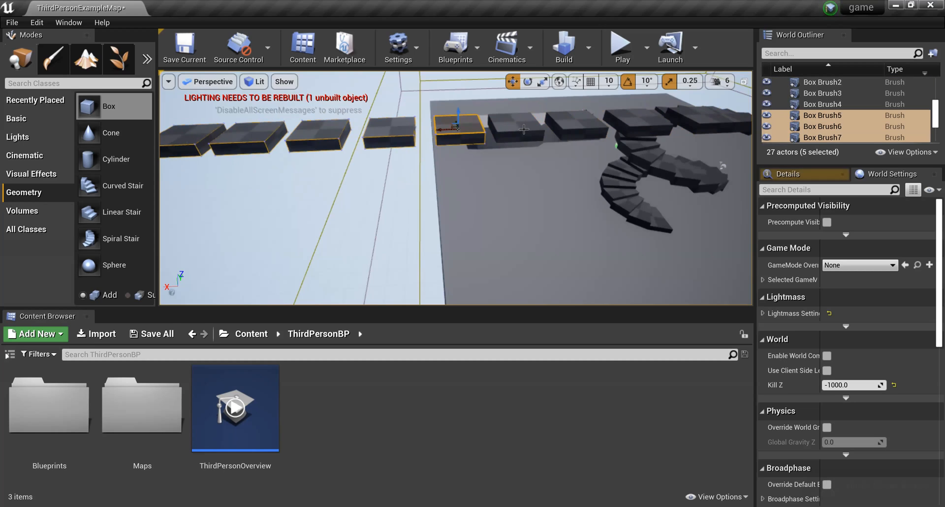
left_click(518, 127, "ctrl")
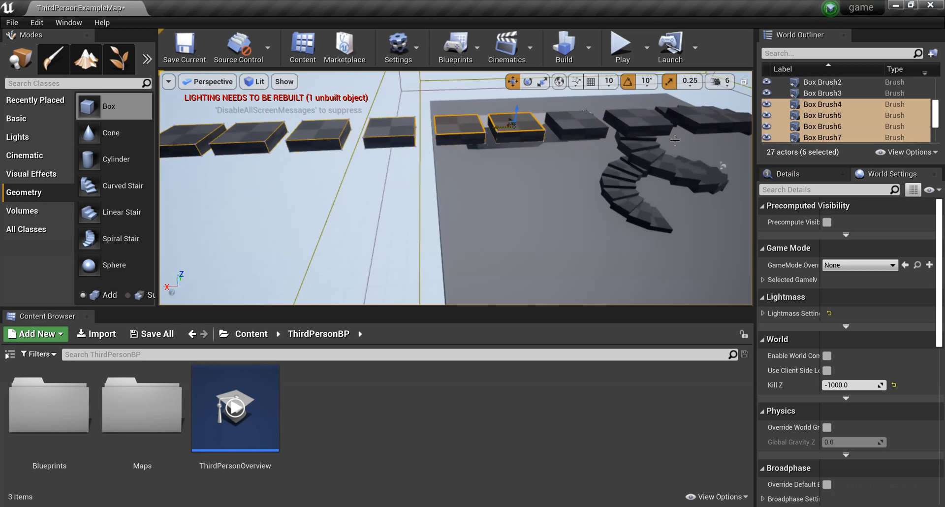
left_click(635, 124, "ctrl")
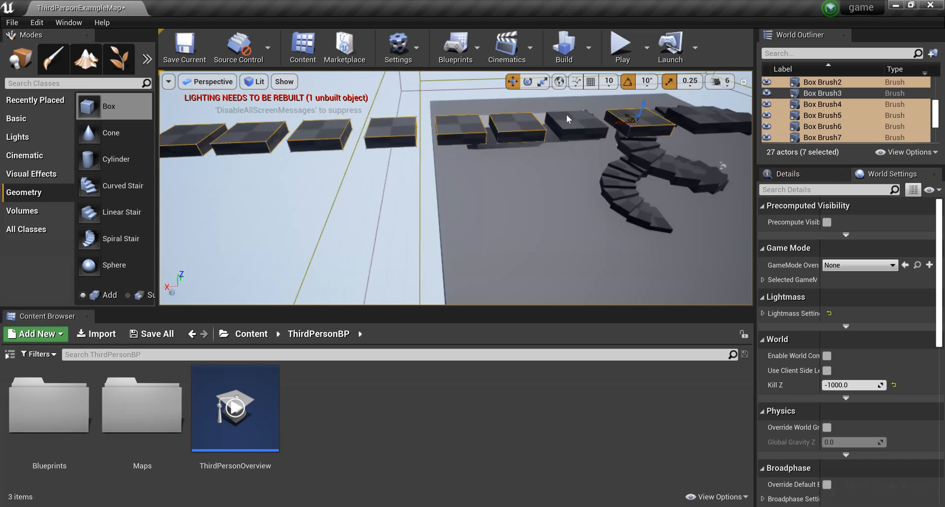
left_click(568, 125, "ctrl")
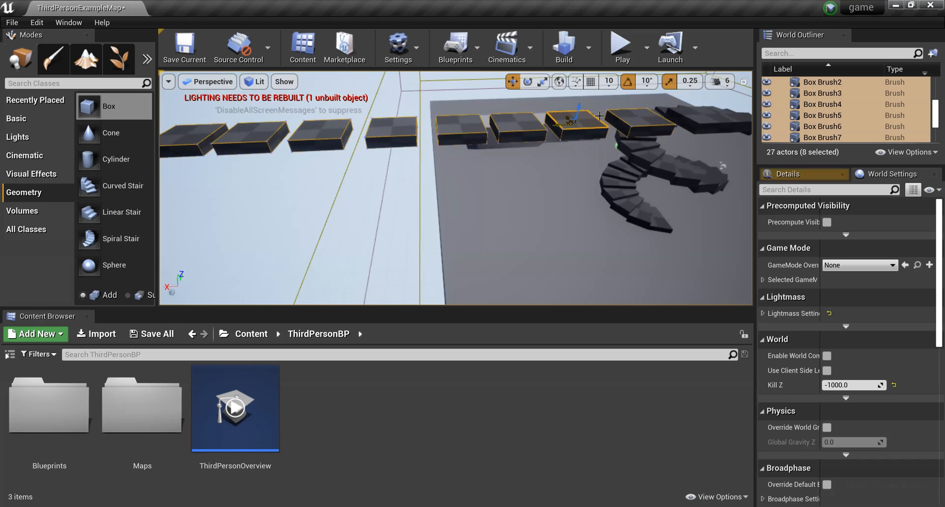
scroll(338, 199, "down", 2)
scroll(338, 199, "down", 5)
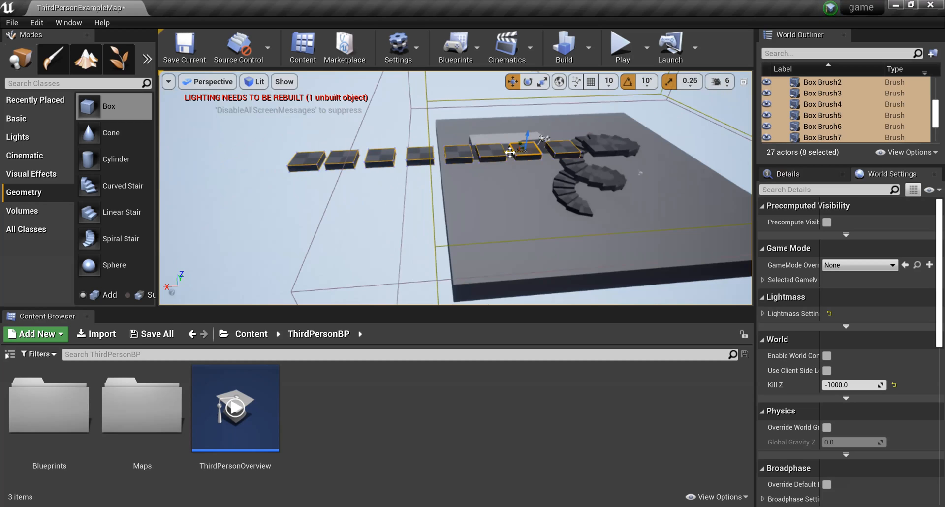
mouse_move(544, 139)
left_mouse_down("alt")
mouse_move(664, 142)
mouse_move(0, 173)
left_mouse_up("alt")
left_click_drag(288, 162, 265, 163, "alt")
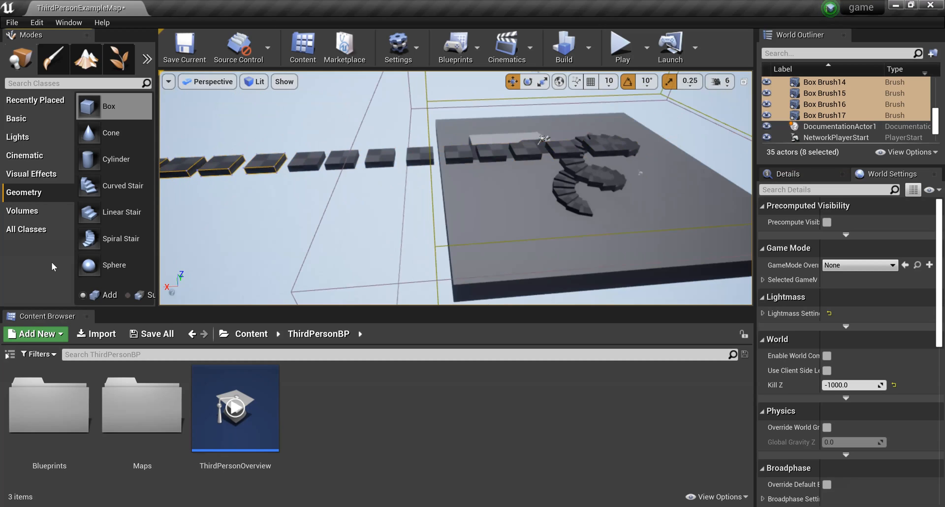
- Duplicate the eight selected slabs once more along X to extend the floating path from its far end
middle_click_drag(295, 206, 125, 208)
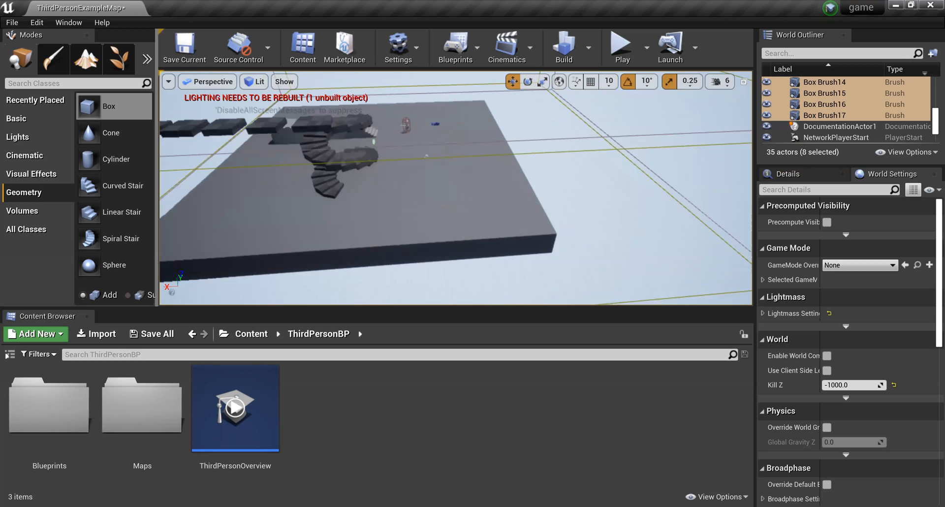
middle_click_drag(332, 199, 292, 182)
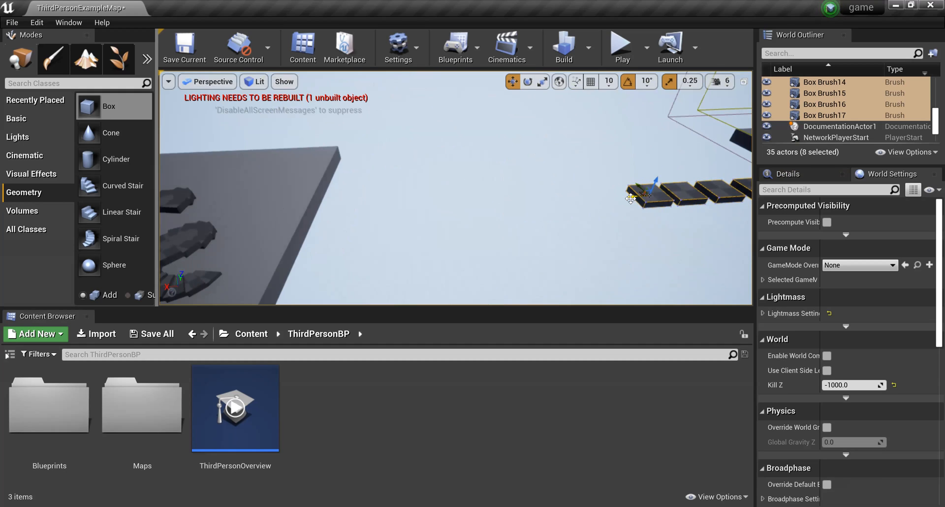
mouse_move(624, 198)
left_mouse_down("alt")
mouse_move(276, 220)
mouse_move(294, 219)
left_mouse_up("alt")
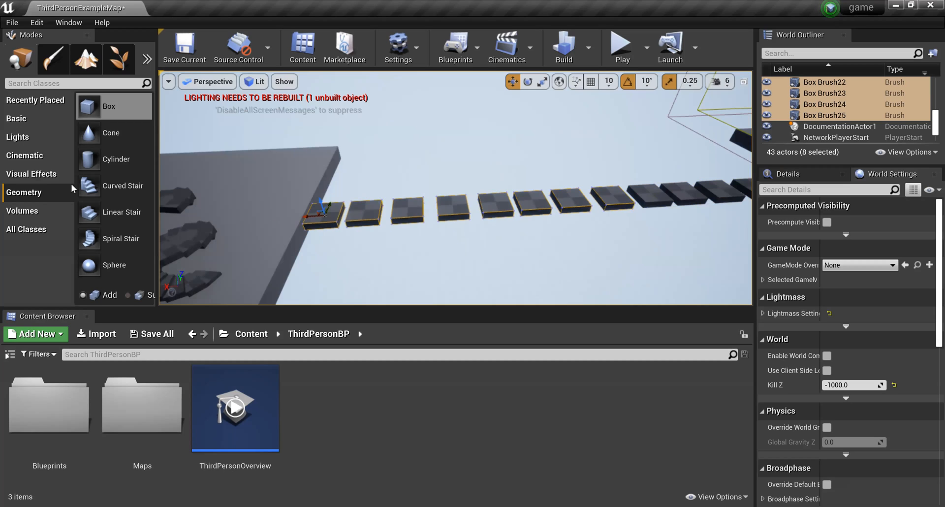
- Add a Linear Stair brush at the far end of the slab path and slide it along X against the last slab
left_click_drag(98, 212, 290, 227)
mouse_move(352, 222)
left_mouse_down()
mouse_move(347, 238)
mouse_move(314, 225)
left_mouse_up()
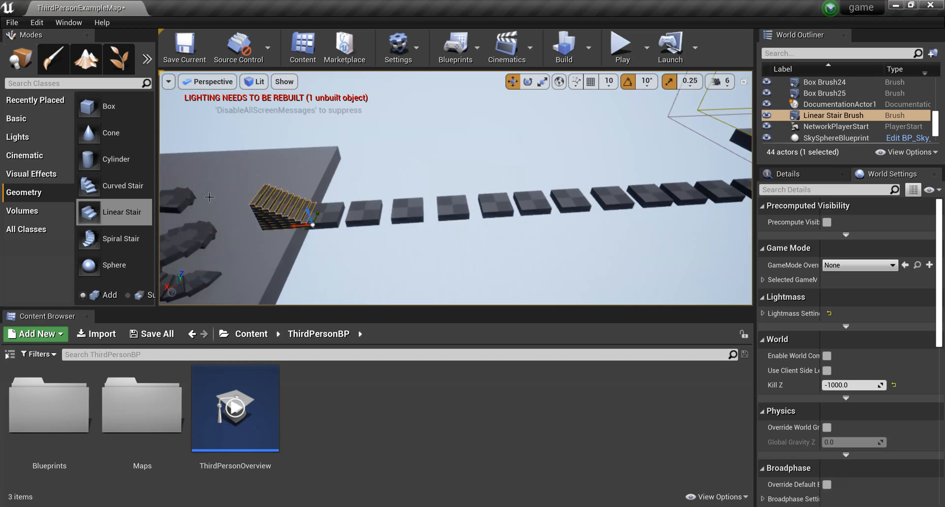
left_click(270, 214)
- Duplicate the last slab upward, slide the copy along X to the top of the linear stairs and align its height
scroll(271, 214, "up", 1)
right_click_drag(271, 213, 184, 208)
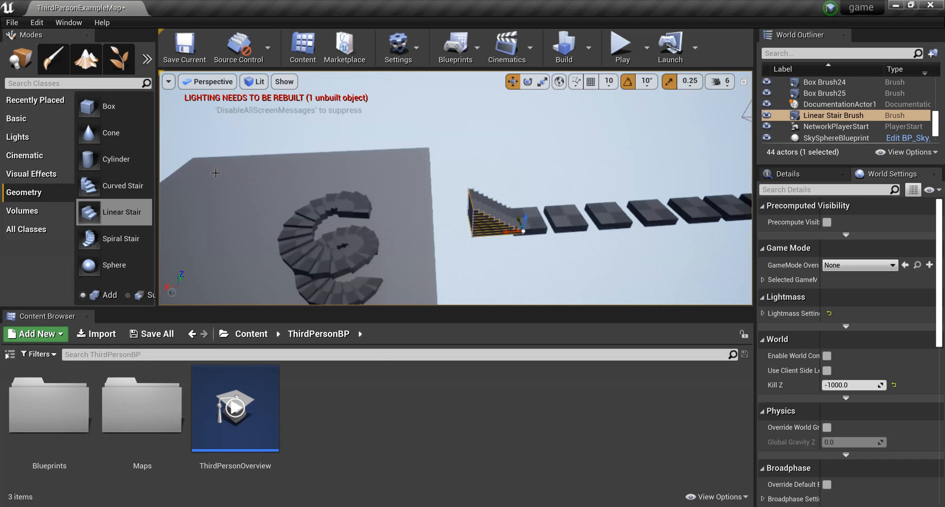
left_click(530, 219)
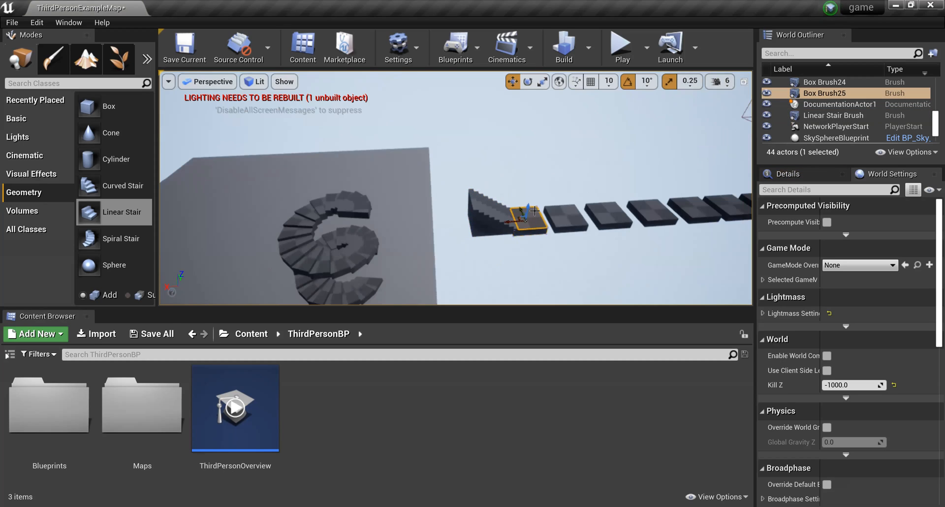
left_click_drag(528, 209, 528, 181, "alt")
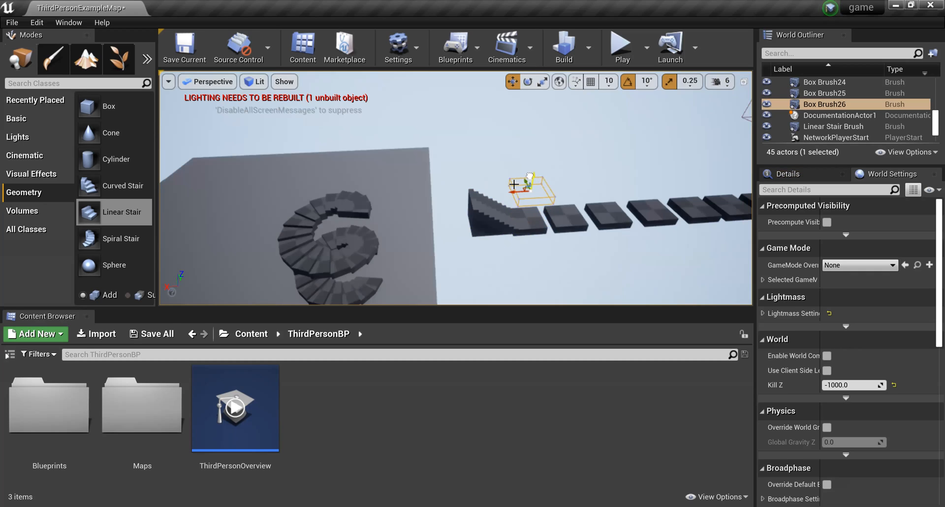
mouse_move(511, 189)
left_mouse_down()
mouse_move(431, 193)
mouse_move(456, 186)
mouse_move(453, 202)
mouse_move(452, 193)
left_mouse_up()
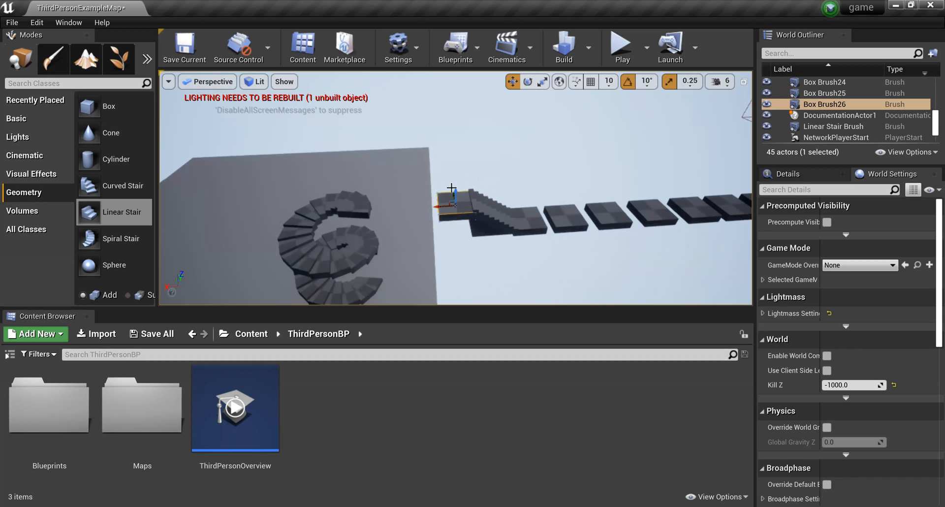
left_click_drag(454, 193, 454, 191)
- Duplicate the slab at the stair top farther along X, scale the copy up uniformly, and flatten it along Z into a wide platform
mouse_move(440, 206)
left_mouse_down("alt")
mouse_move(311, 206)
mouse_move(321, 205)
left_mouse_up("alt")
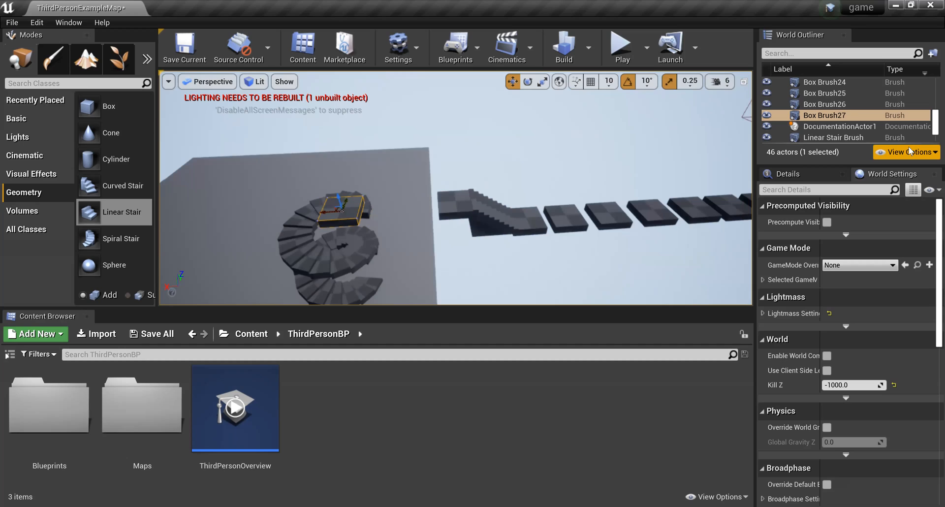
key("r")
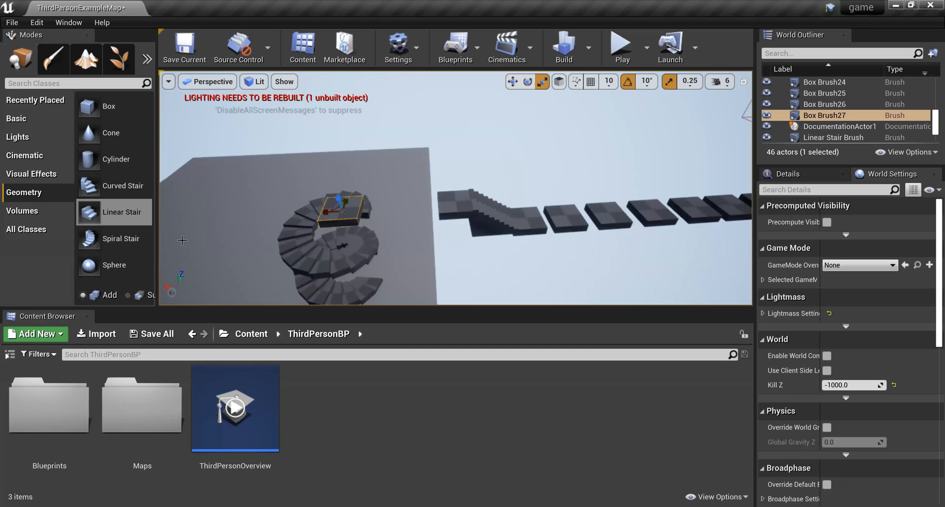
left_click_drag(348, 208, 335, 217)
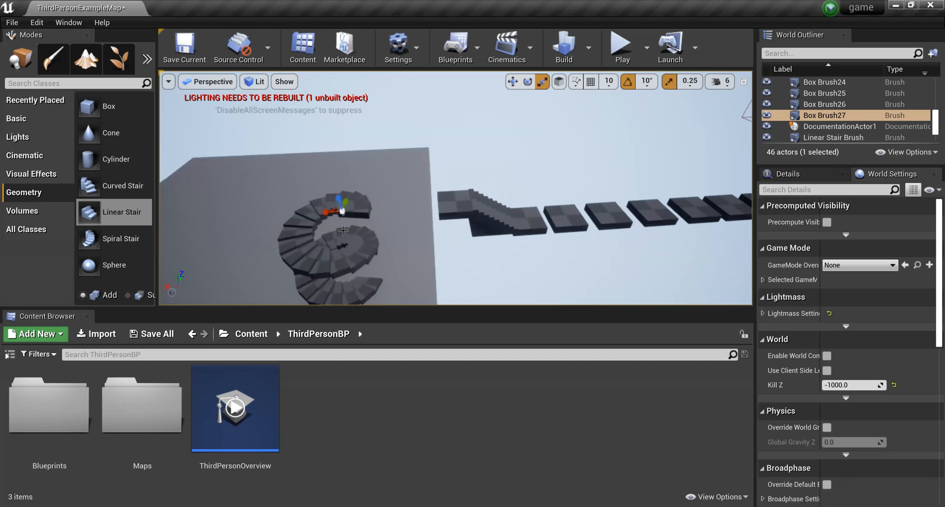
key("ctrl+z")
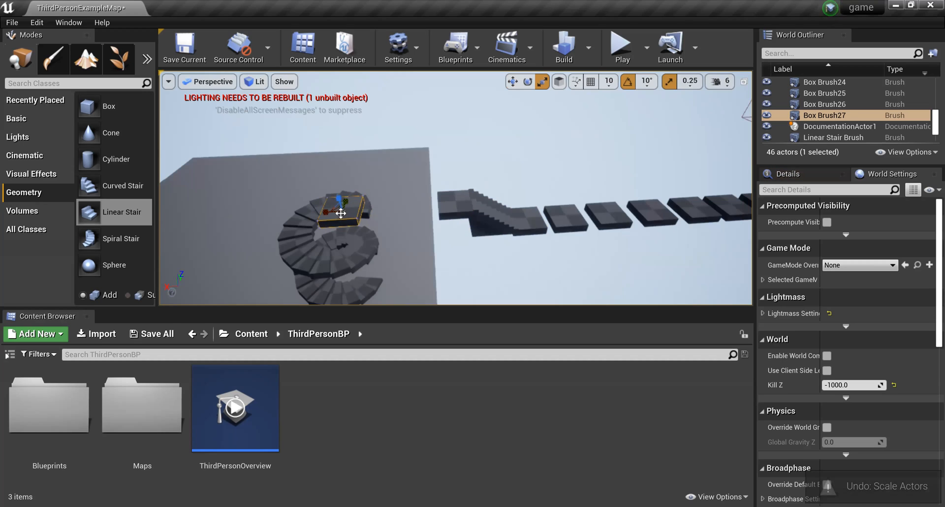
mouse_move(342, 211)
left_mouse_down()
mouse_move(373, 185)
mouse_move(359, 197)
left_mouse_up()
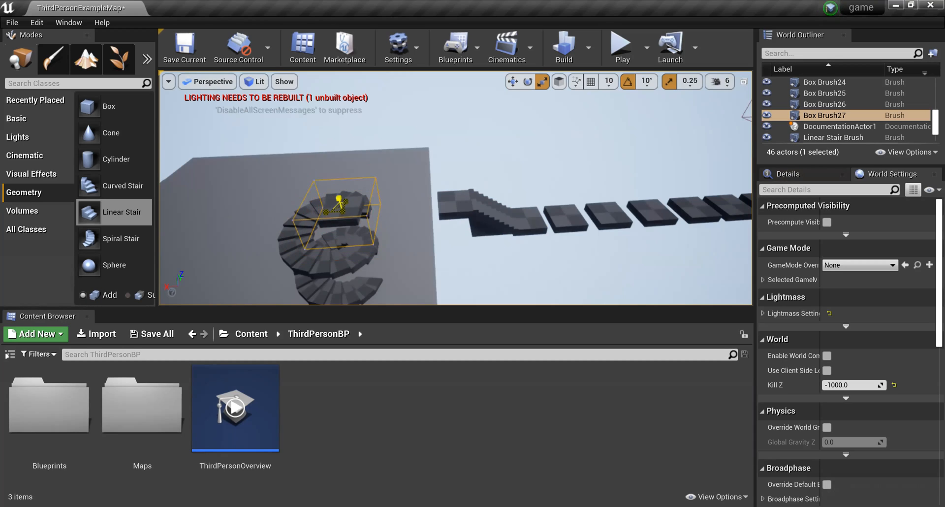
left_click_drag(391, 171, 391, 172)
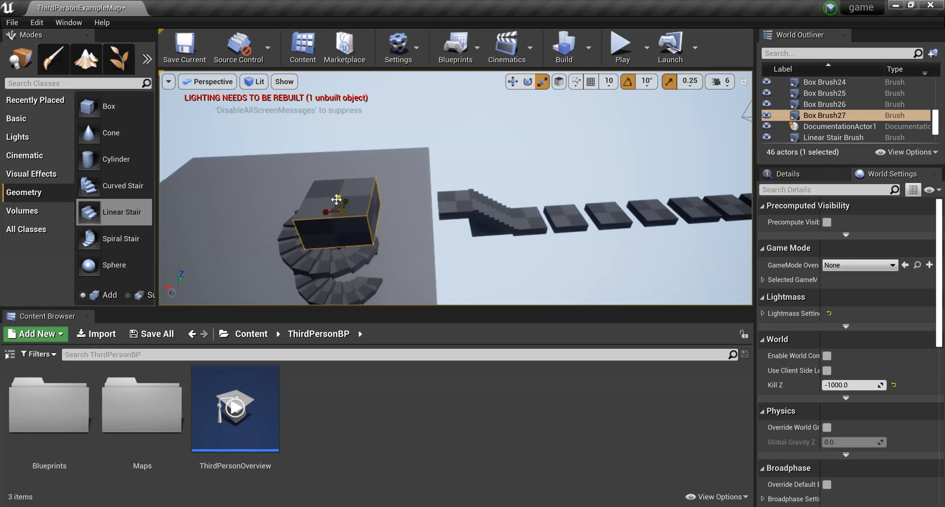
left_click_drag(339, 197, 345, 189)
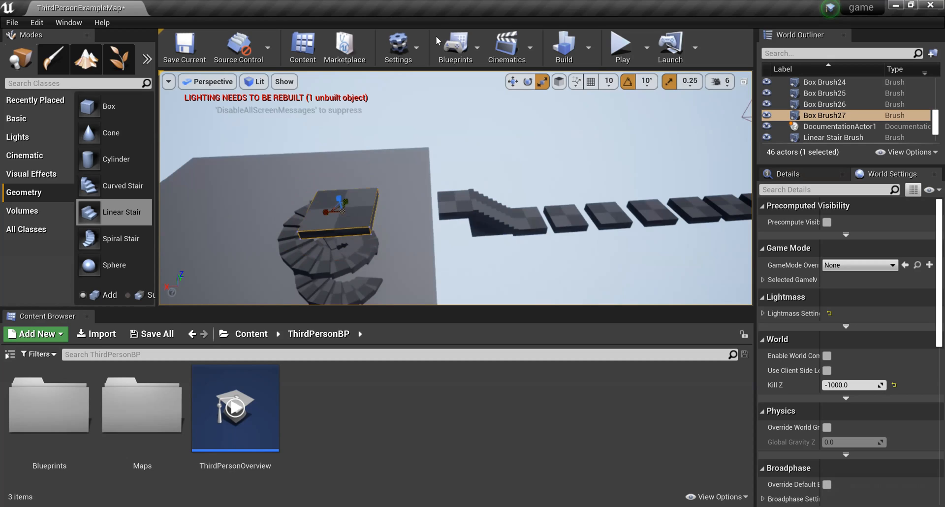
- Lower the wide platform and slide it along X towards the slab at the top of the linear stairs
key("w")
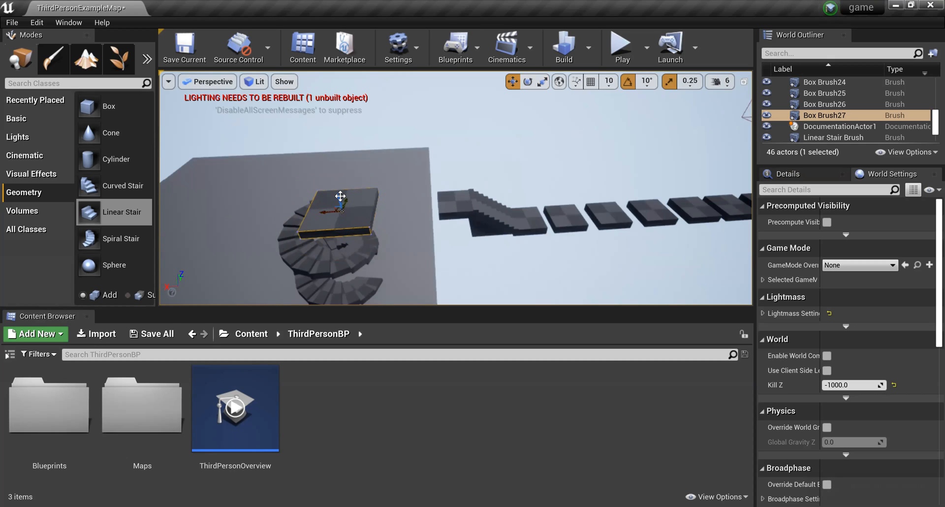
left_click_drag(344, 197, 350, 212)
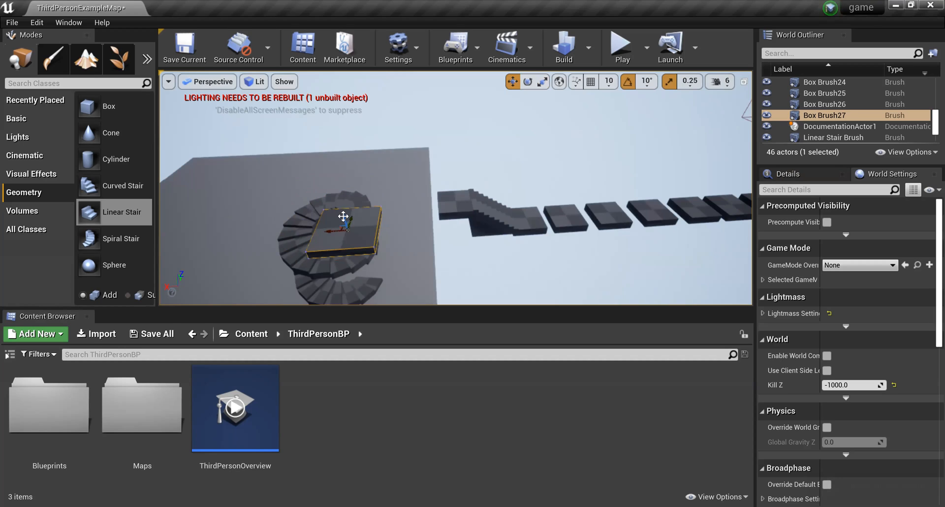
left_click_drag(345, 218, 350, 225)
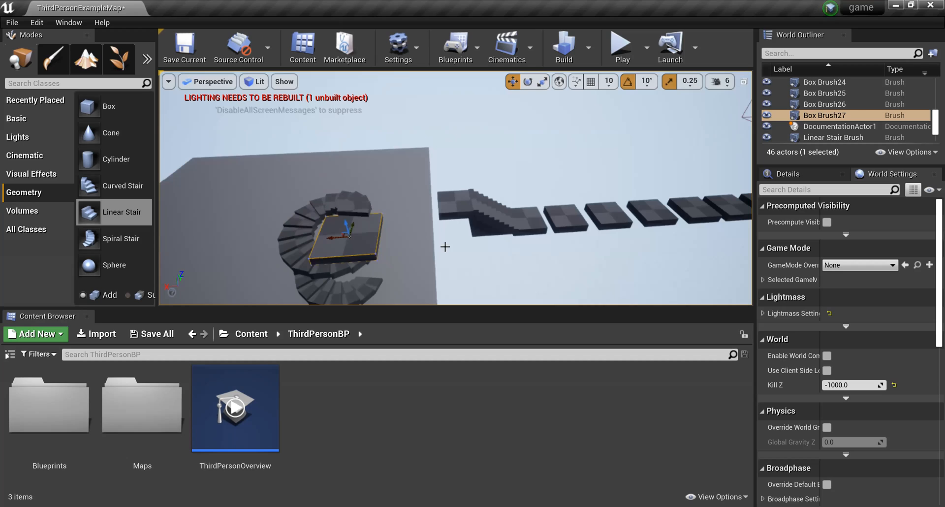
mouse_move(331, 239)
left_mouse_down()
mouse_move(345, 237)
mouse_move(359, 216)
left_mouse_up()
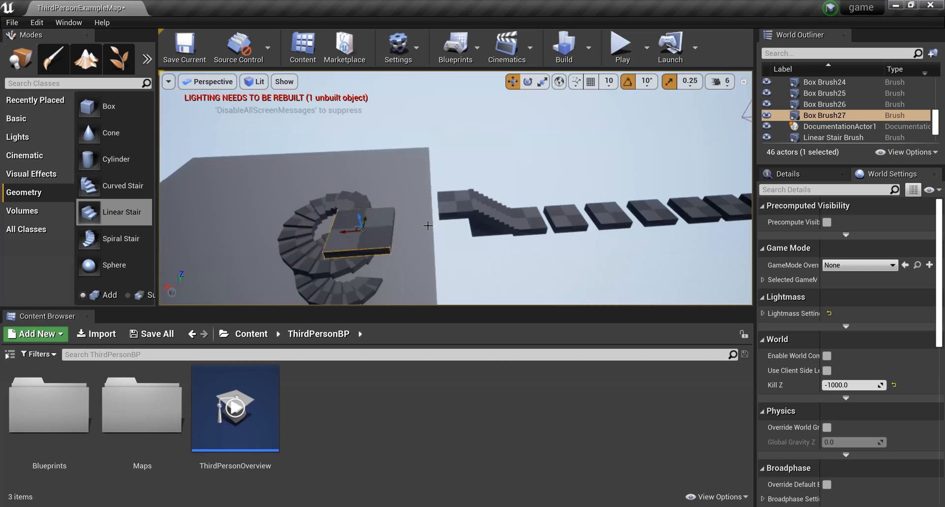
- Slide the slab at the top of the linear stairs outward along X and duplicate it back against the stairs
left_click(454, 204)
left_click_drag(462, 207, 407, 214)
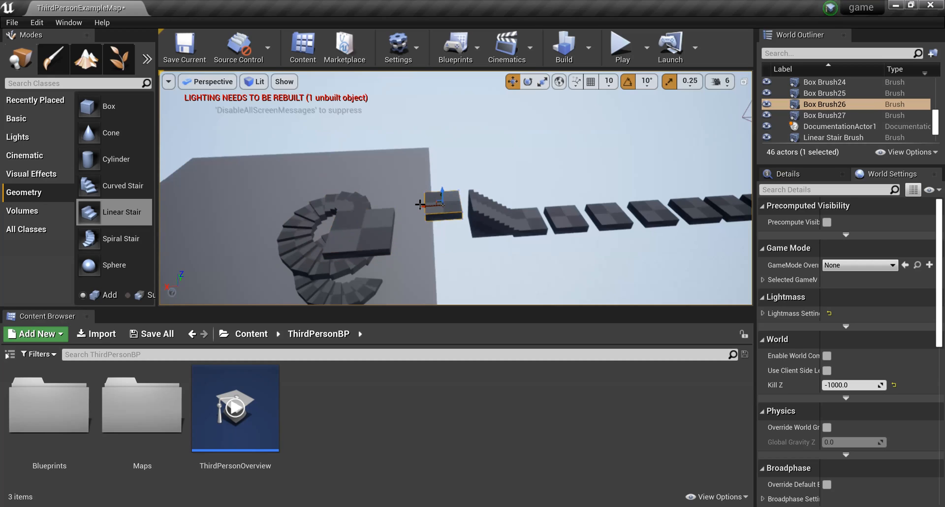
left_click_drag(423, 201, 442, 206)
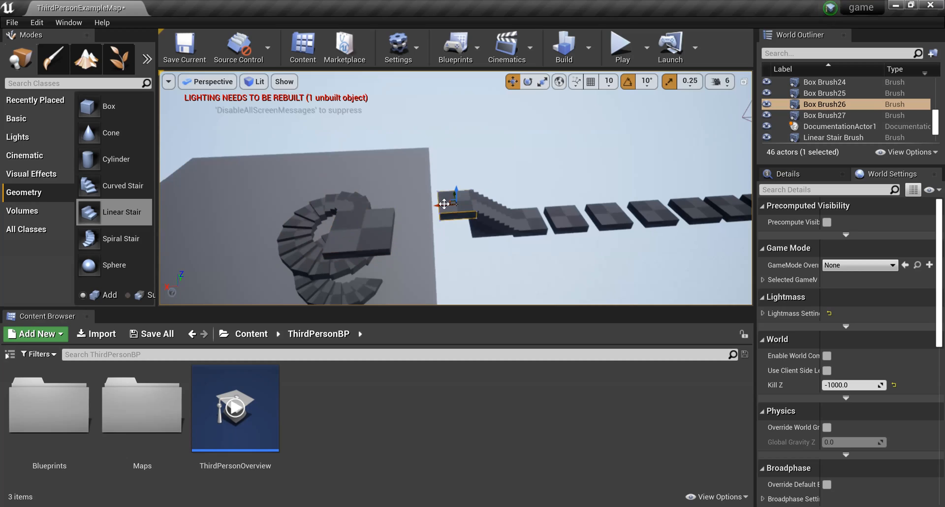
left_click_drag(442, 206, 407, 204)
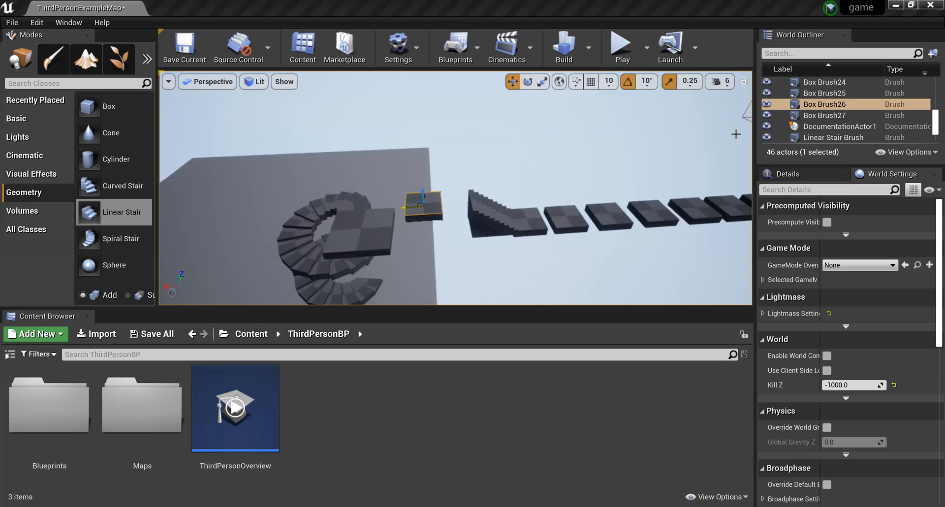
left_click(725, 148)
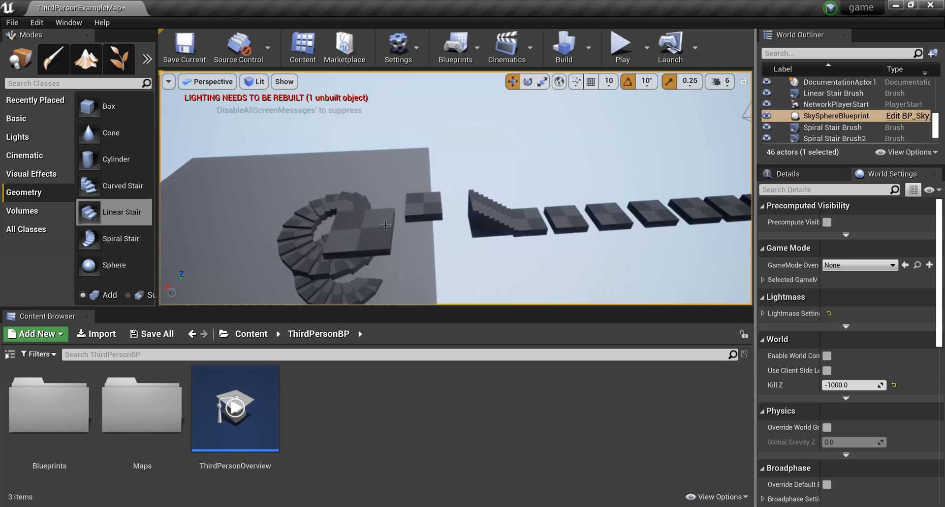
left_click(428, 206)
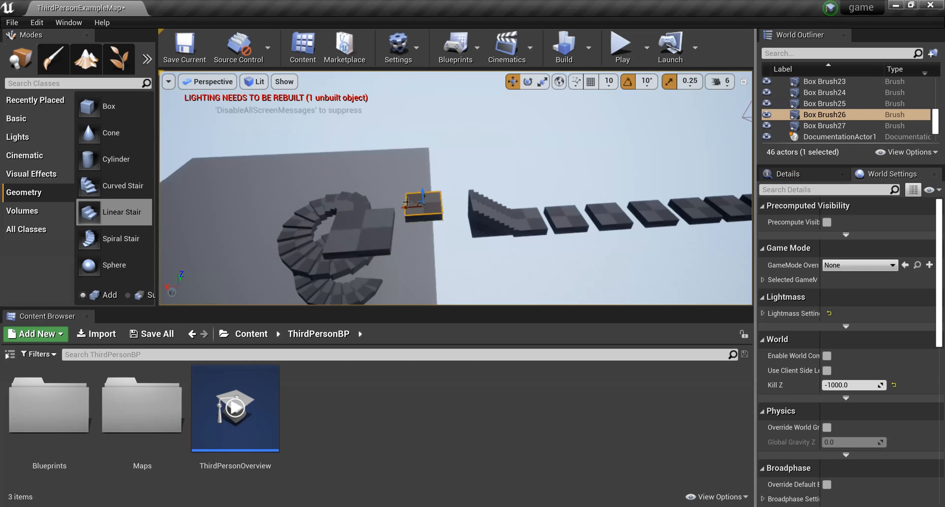
left_click_drag(405, 206, 439, 208, "alt")
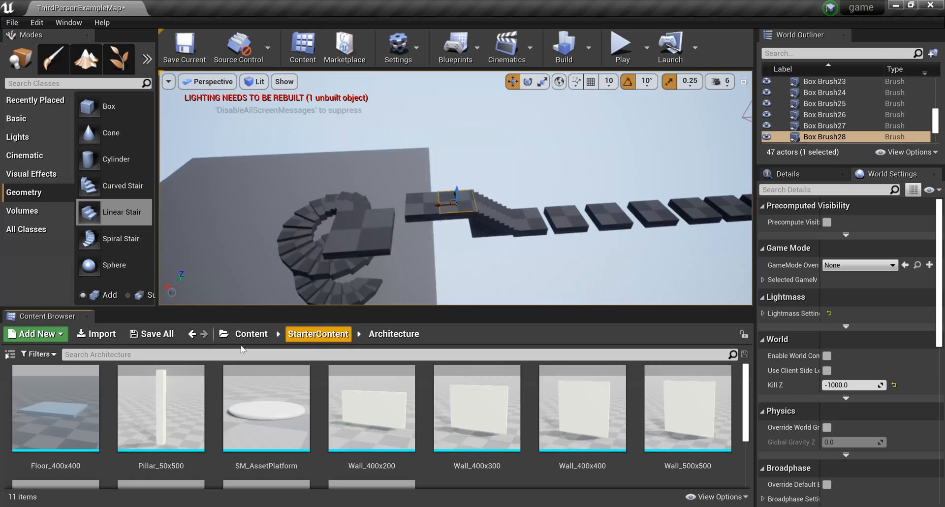
- Place SM_TableRound and SM_Couch from the StarterContent Props on the gray floor beside the spiral stairs and rotate the couch
left_click(314, 335)
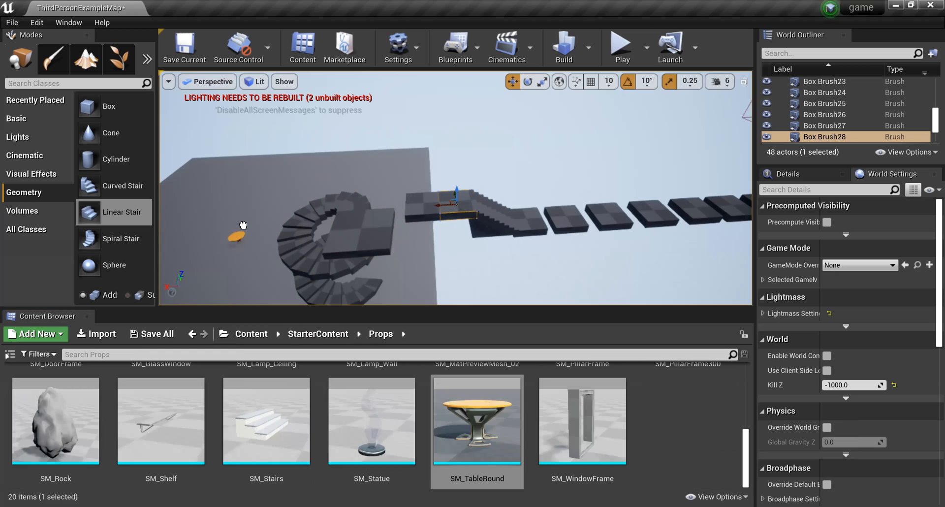
left_click_drag(241, 226, 255, 247)
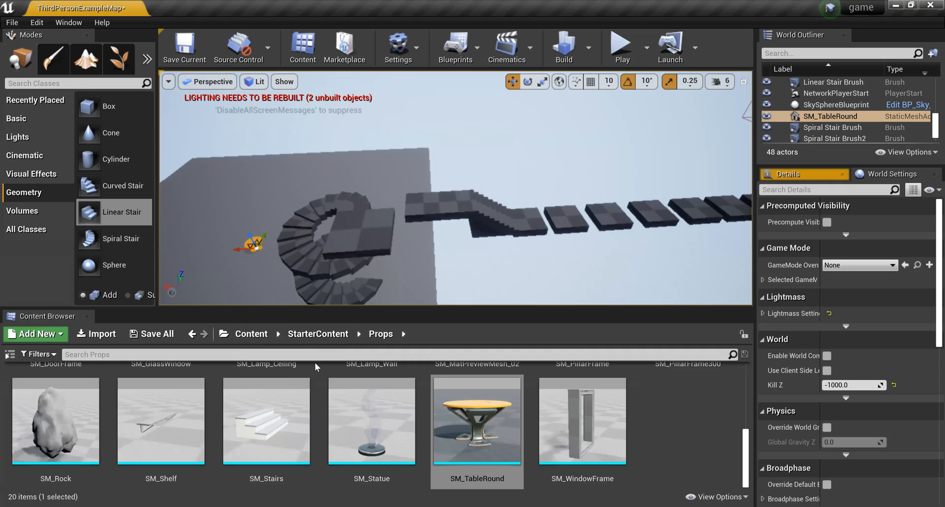
scroll(314, 362, "up", 2)
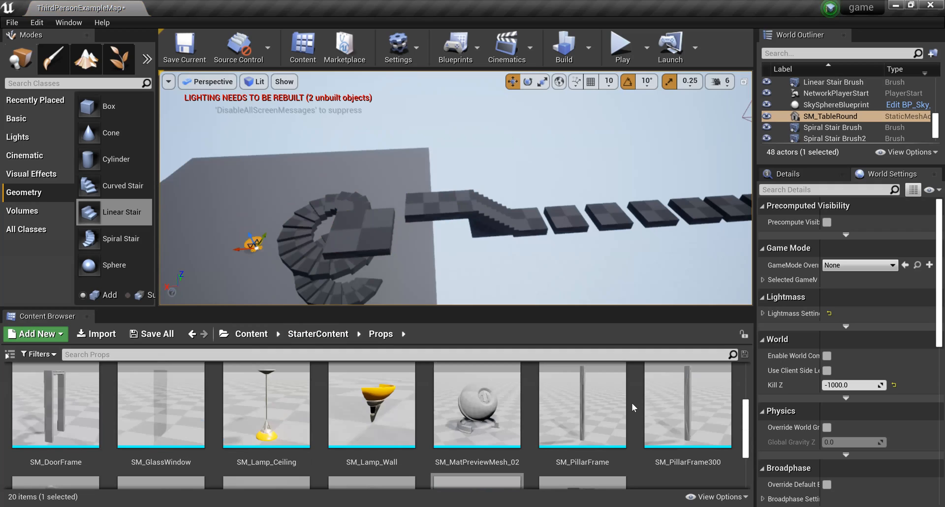
scroll(631, 406, "up", 1)
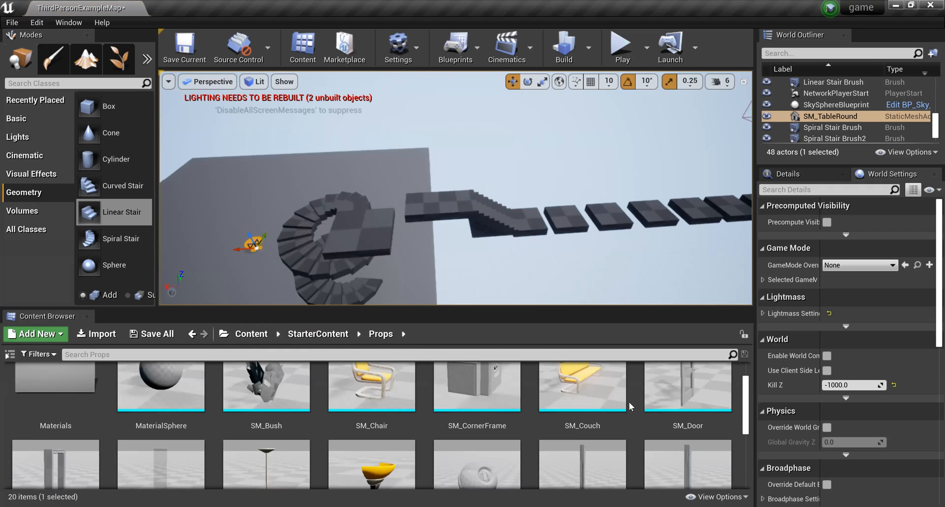
left_click_drag(627, 402, 242, 249)
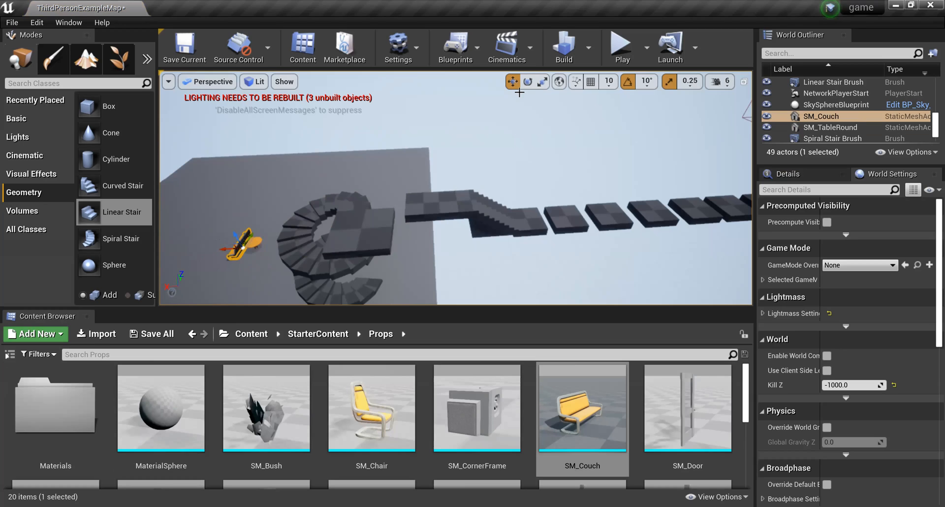
key("e")
left_click_drag(263, 254, 217, 286)
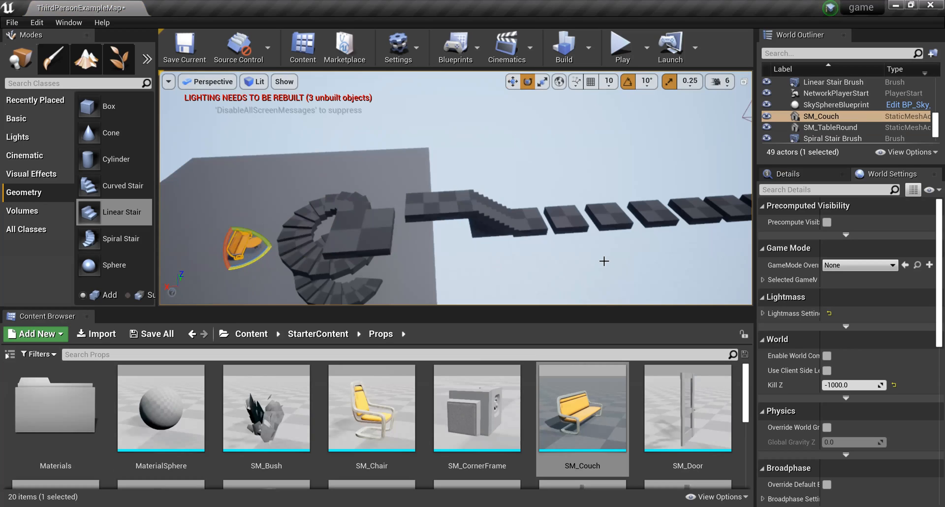
- Apply the StarterContent materials M_Brick_Clay_New to the slab at the linear stairs' top and M_Basic_Floor to the gray floor
left_click(251, 334)
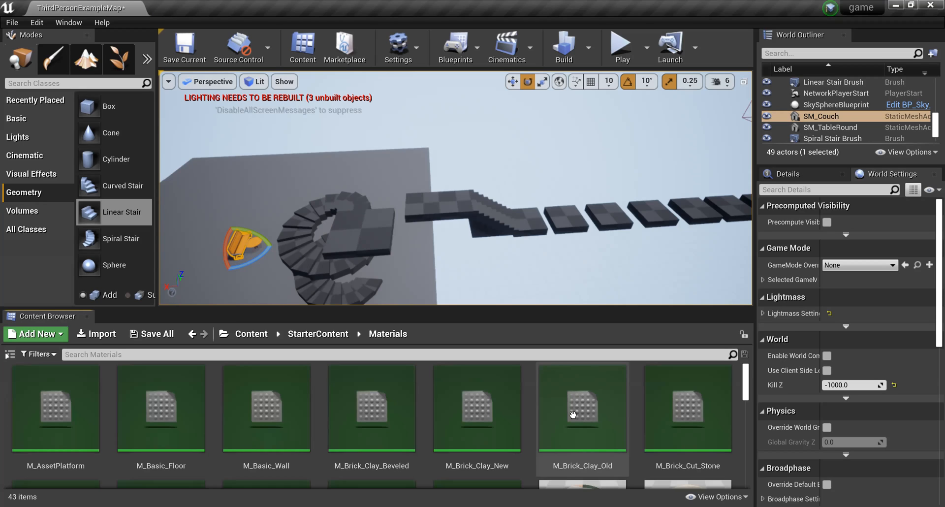
left_click_drag(477, 409, 444, 198)
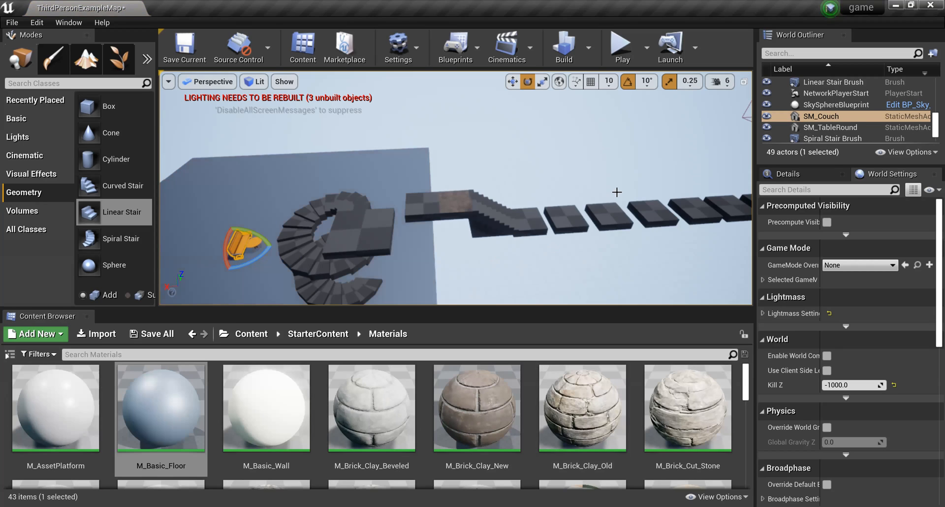
- Select the spiral stairs and the floating path's slabs together and apply StarterContent materials to slabs along the path
middle_click_drag(616, 192, 723, 146)
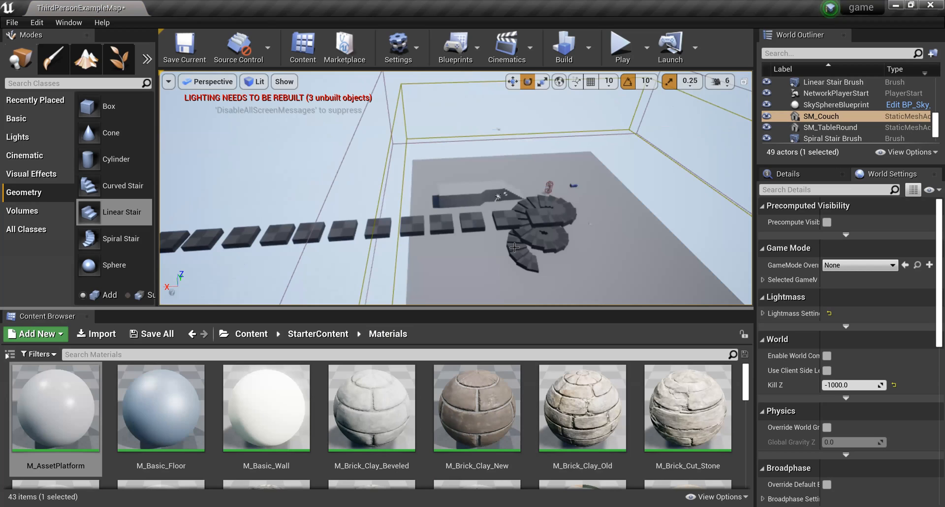
left_click(533, 266)
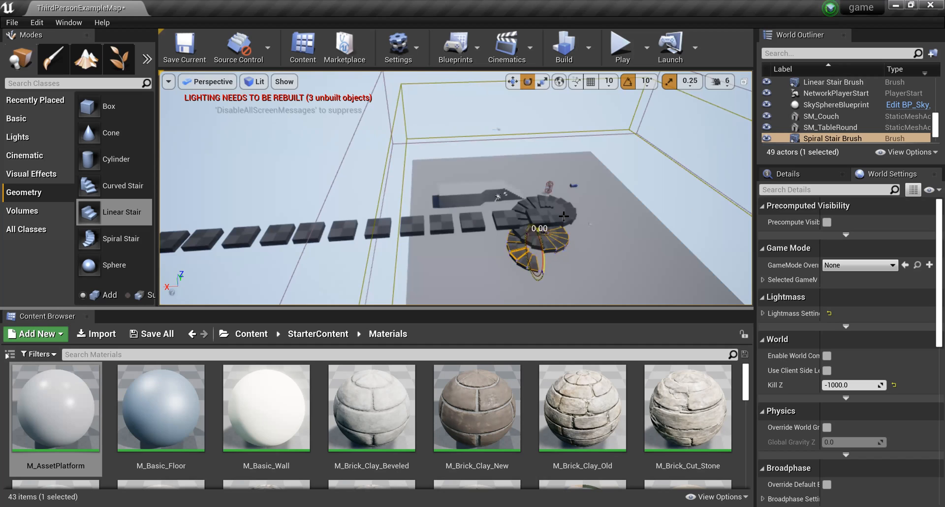
left_click(538, 217, "ctrl")
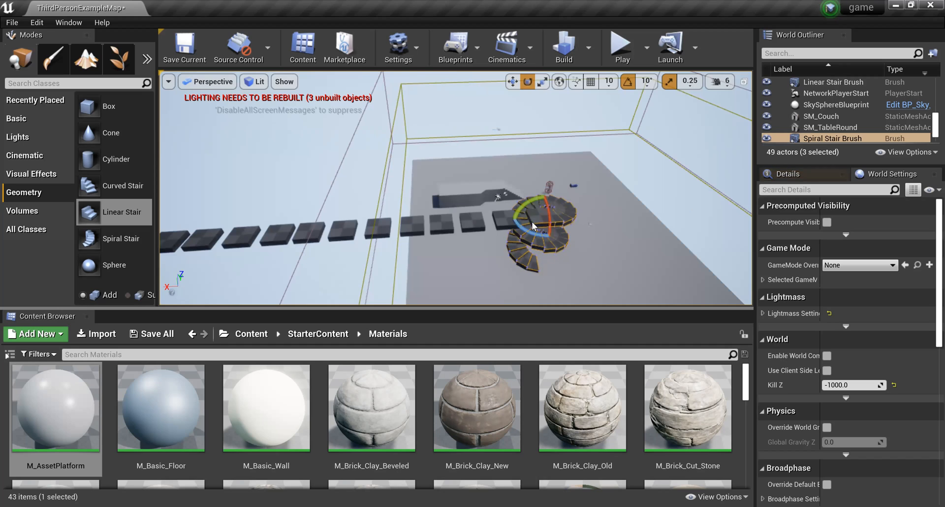
left_click(502, 219, "ctrl")
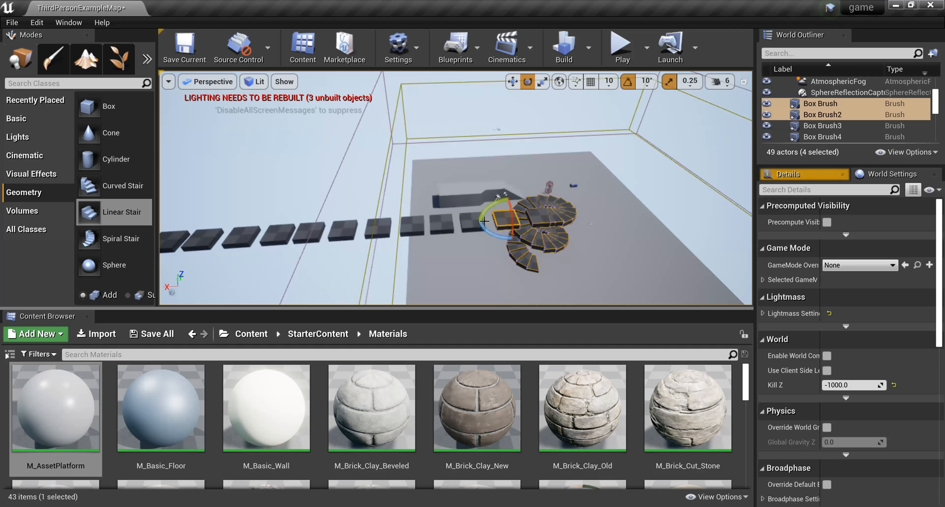
left_click(435, 226, "ctrl")
left_click(414, 224, "ctrl")
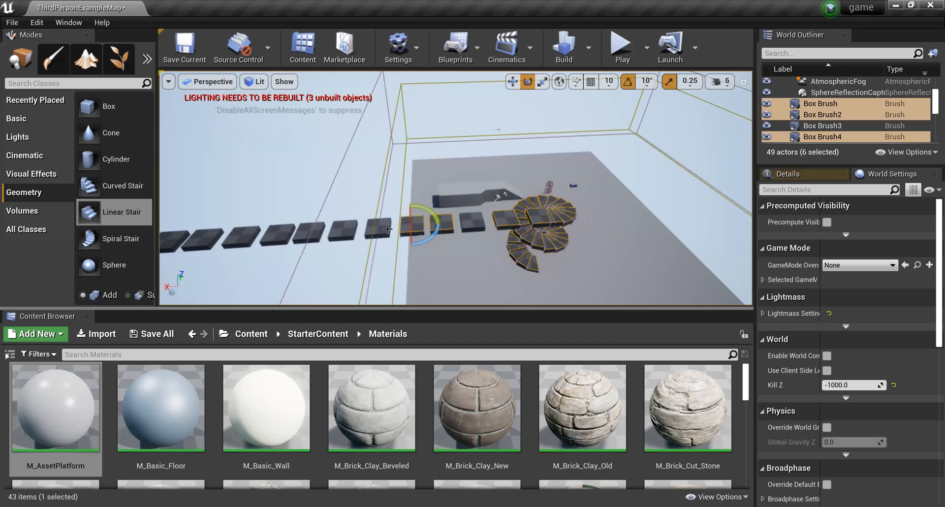
left_click(373, 228, "ctrl")
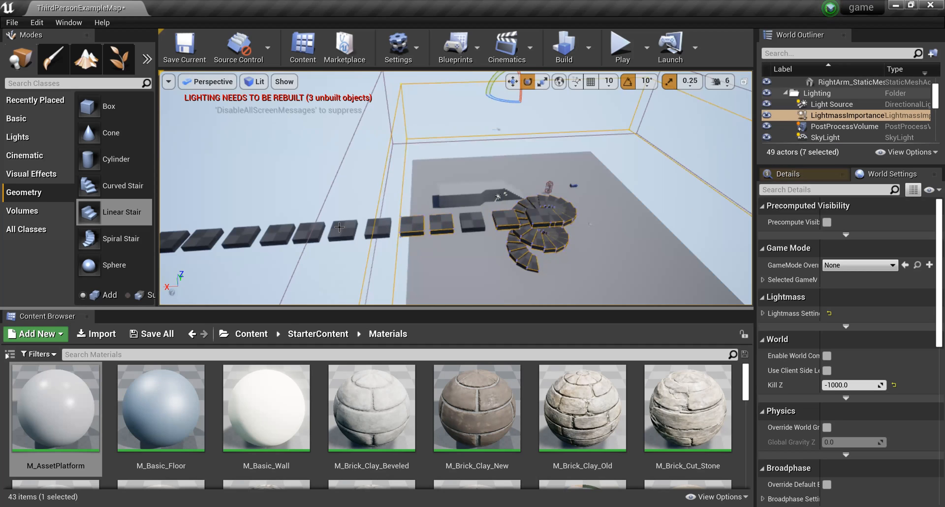
left_click(339, 226, "ctrl")
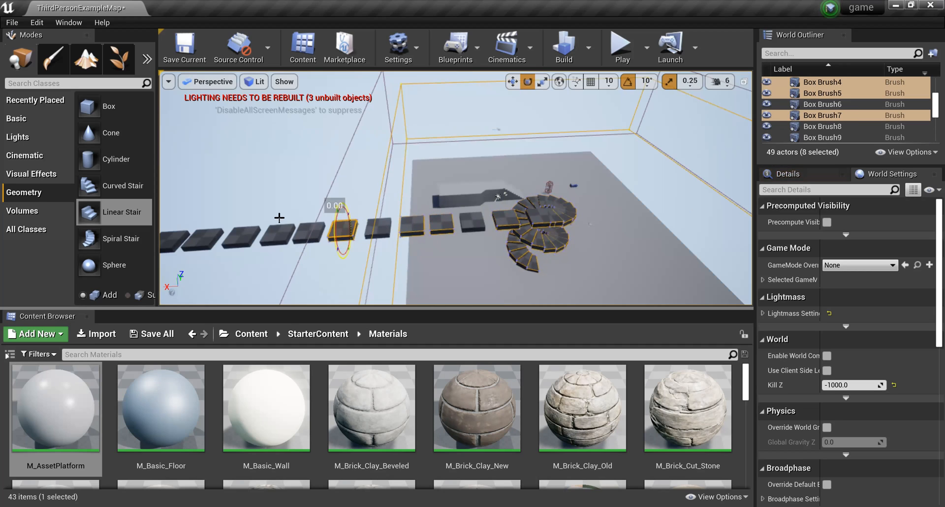
left_click(309, 231, "ctrl")
left_click(277, 233, "ctrl")
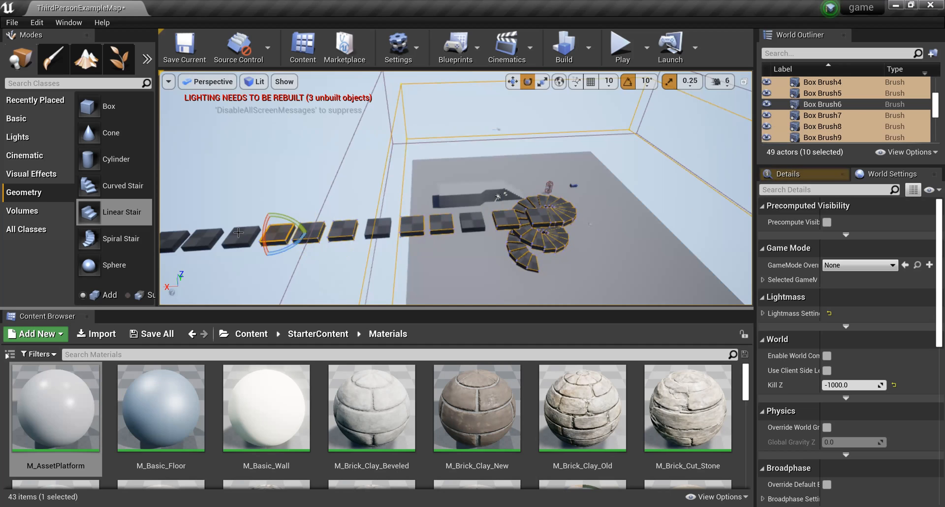
left_click(238, 232, "ctrl")
left_click(200, 238, "ctrl")
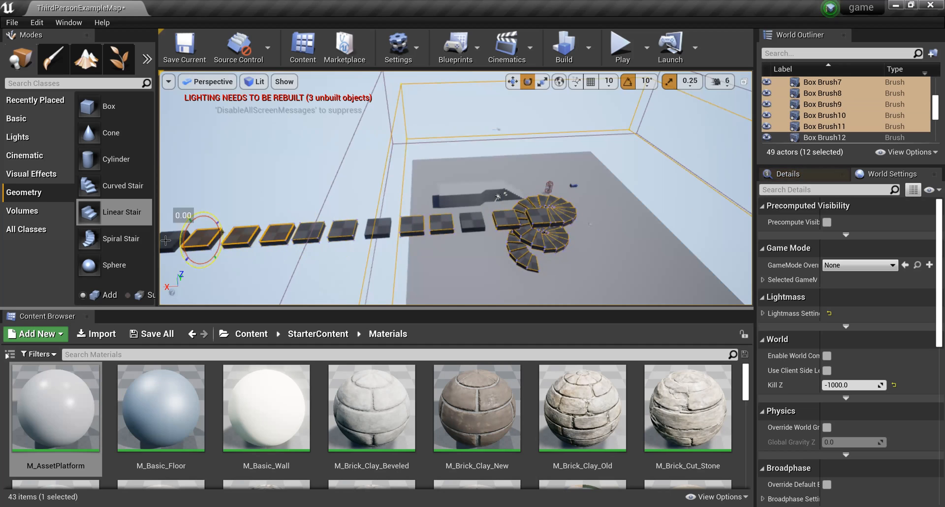
left_click(165, 240, "ctrl")
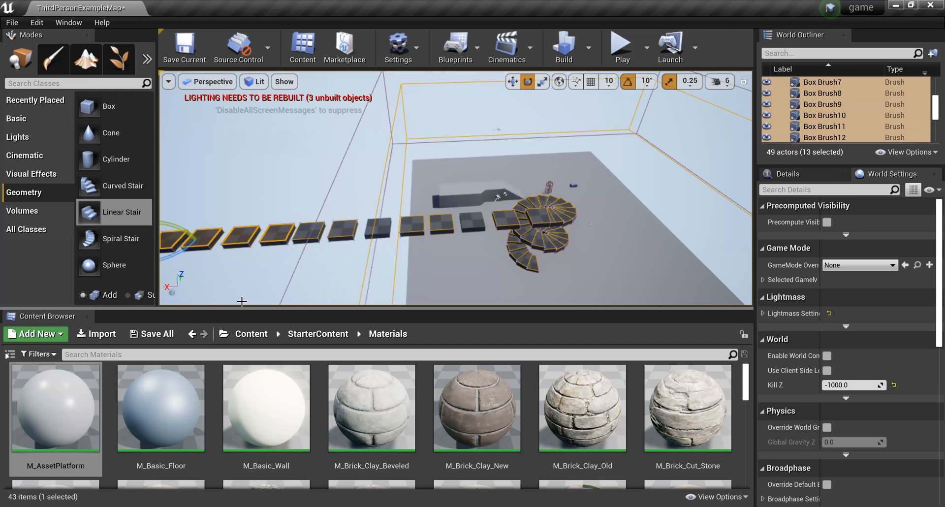
scroll(689, 412, "down", 5)
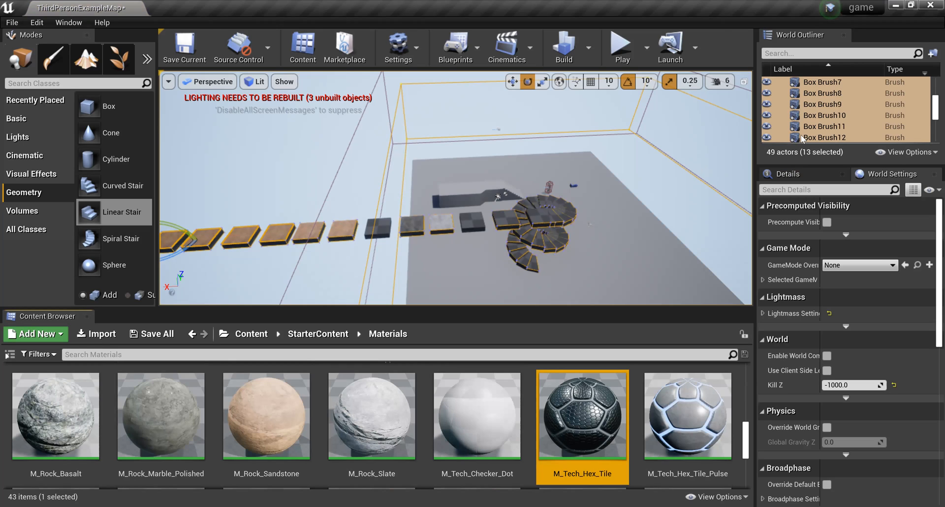
- Start a play-test of the level and run the character across the floor and up the first spiral stairs
left_click(621, 46)
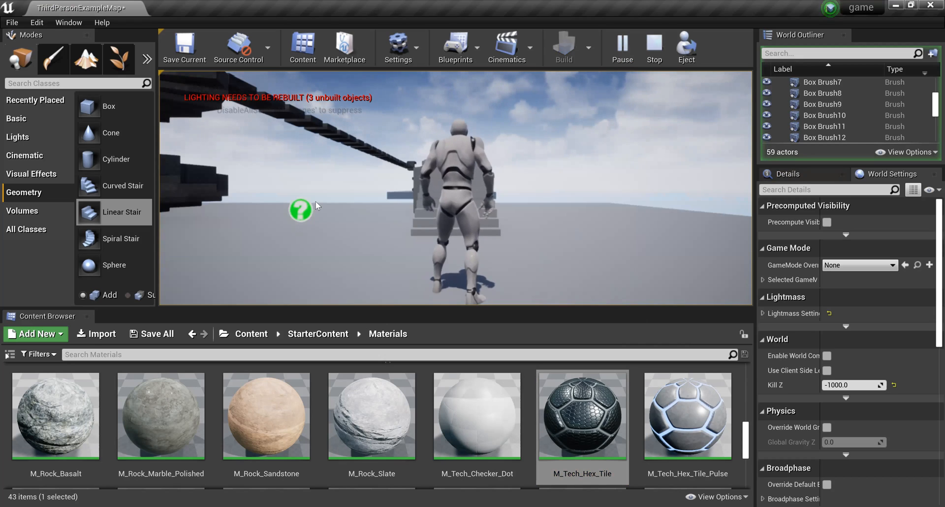
left_click(406, 240)
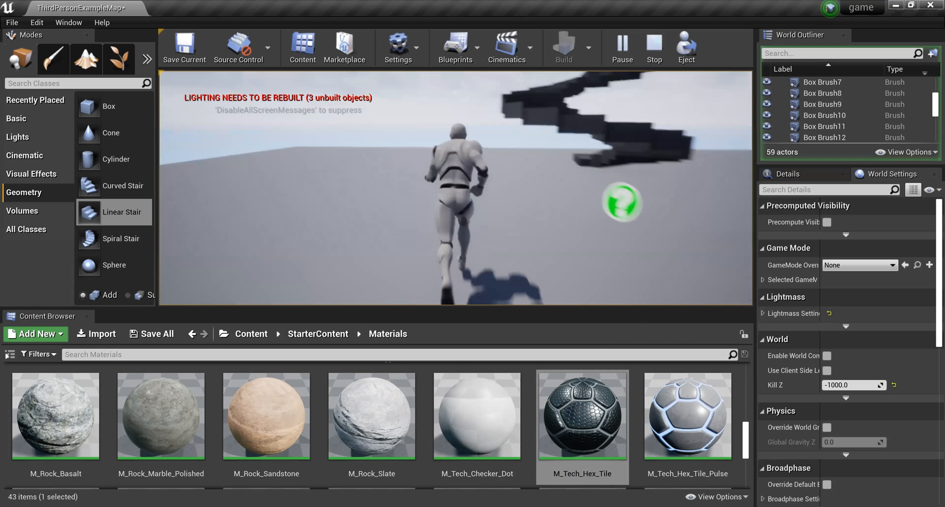
key("w")
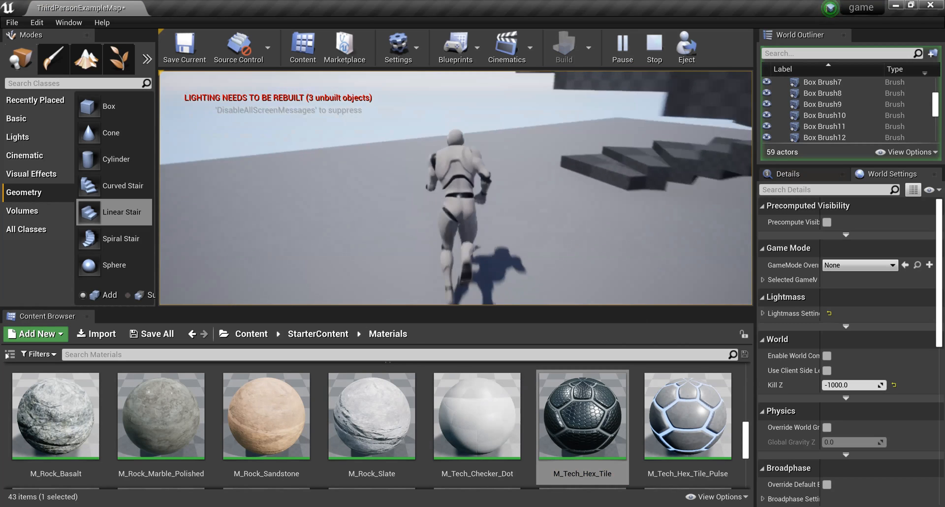
key("w")
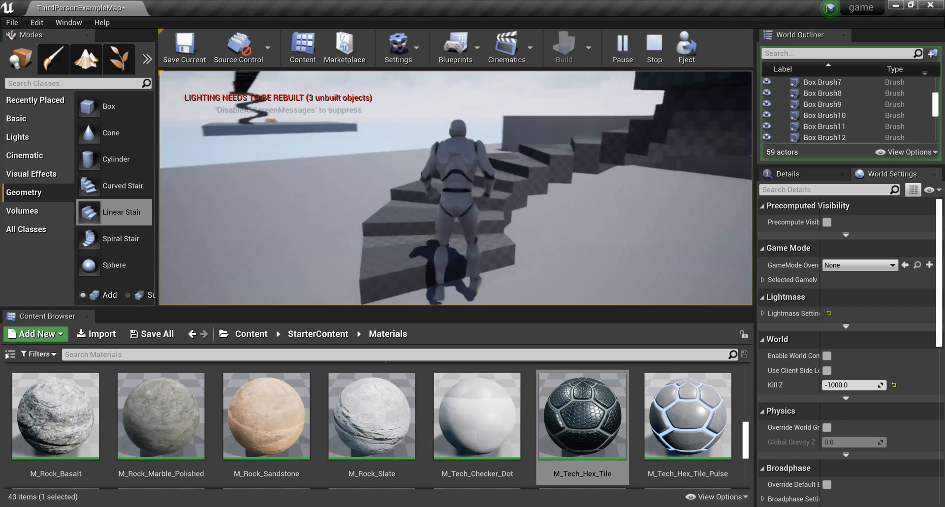
key("w")
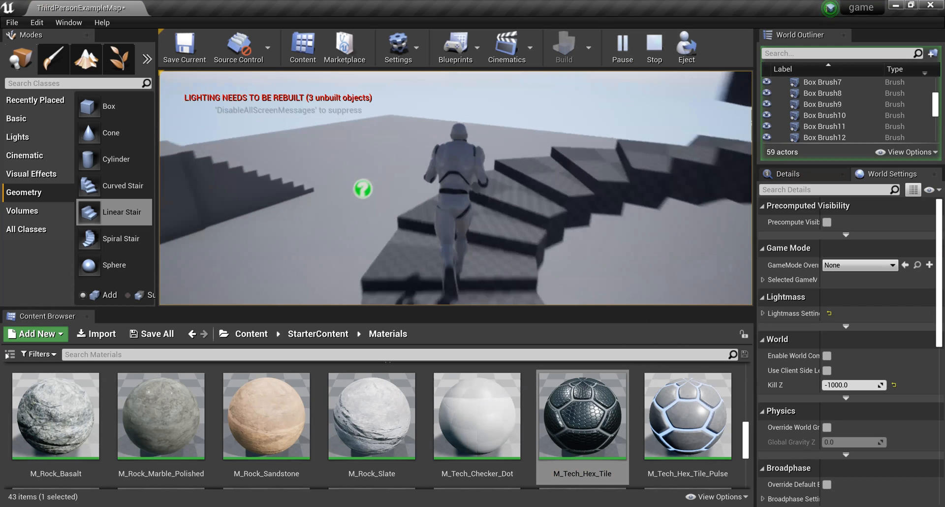
key("w")
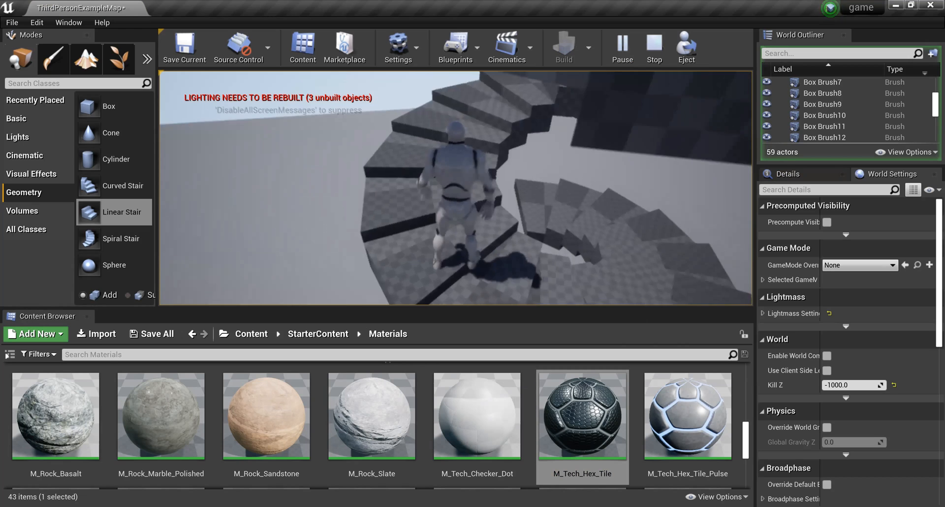
key("w")
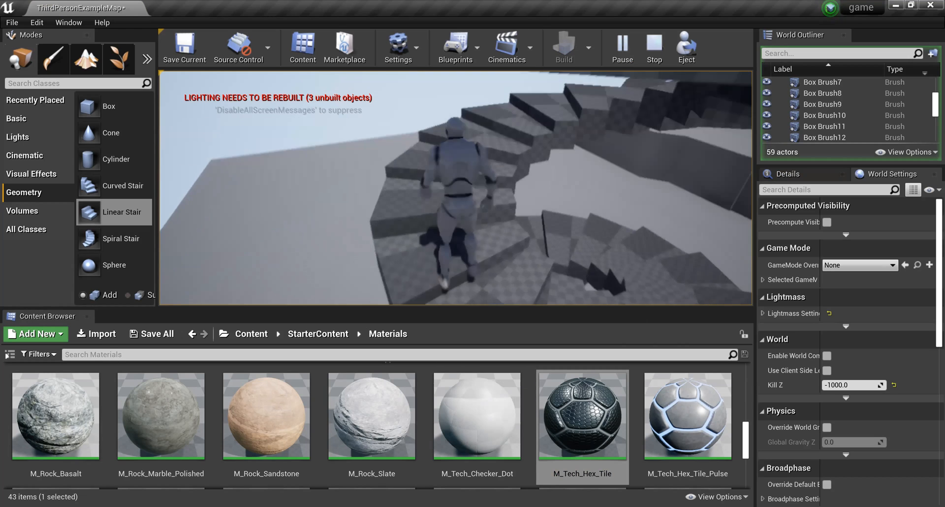
key("w")
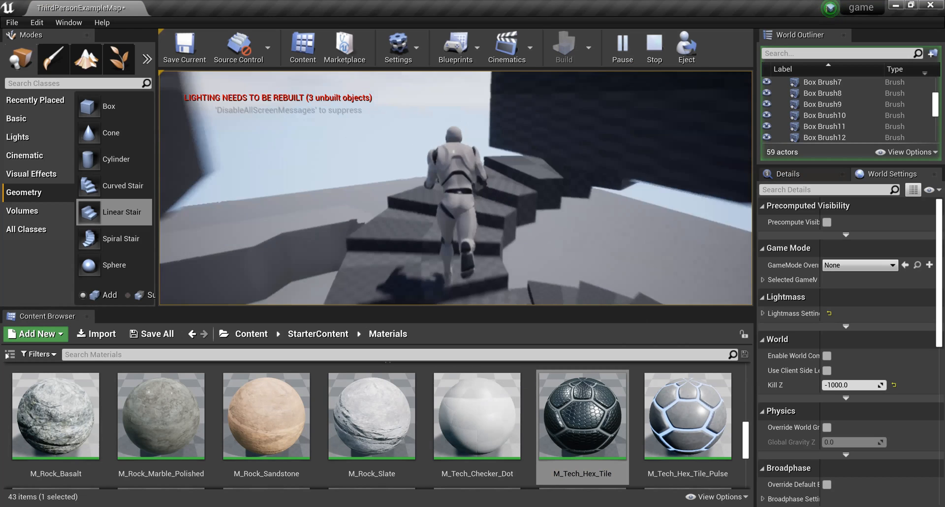
key("w")
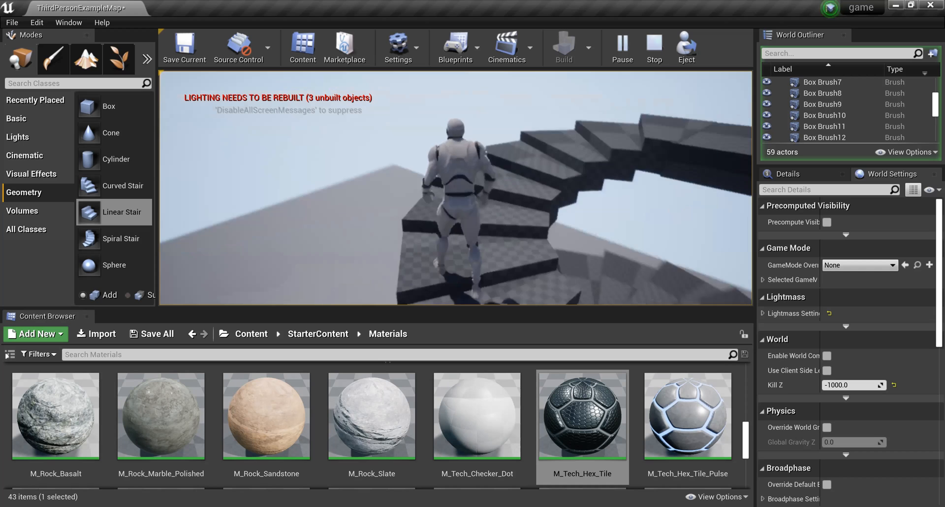
key("w")
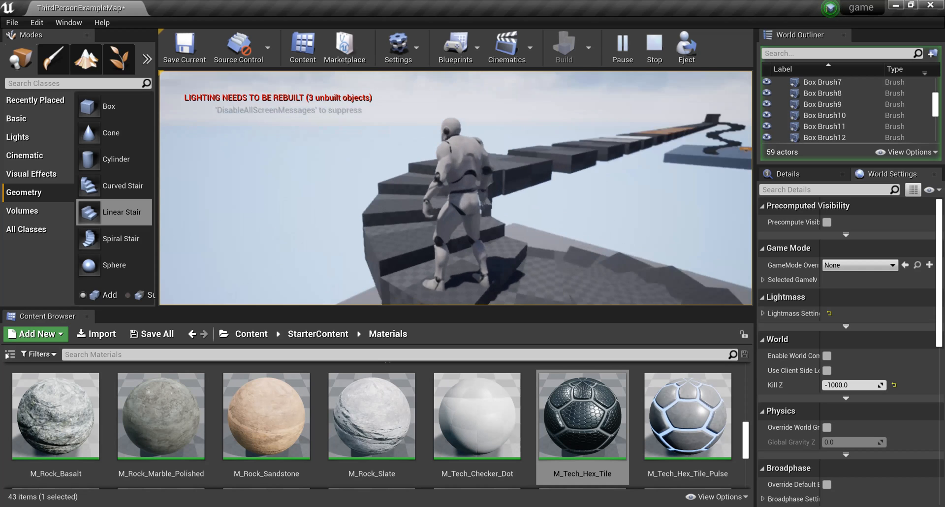
key("w")
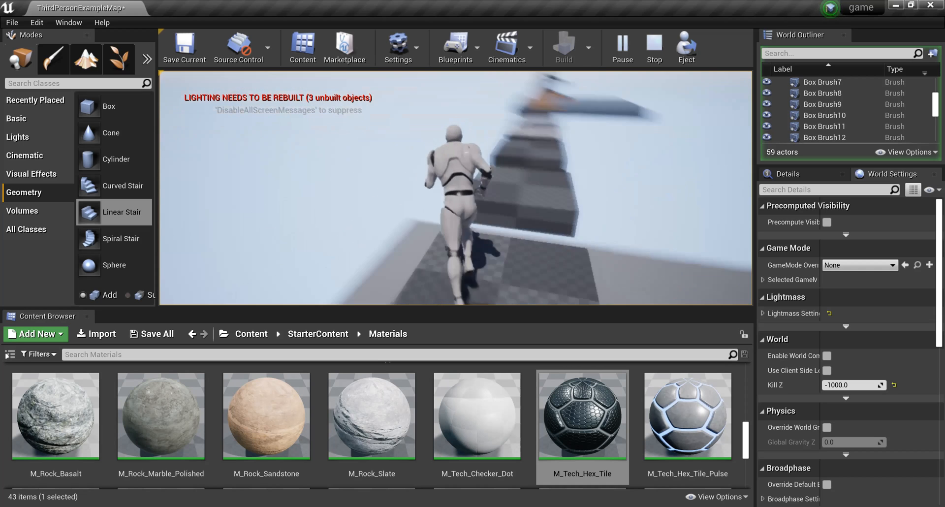
- Run the character along the floating slab path and up the linear stairs onto the slab at their top
key("w")
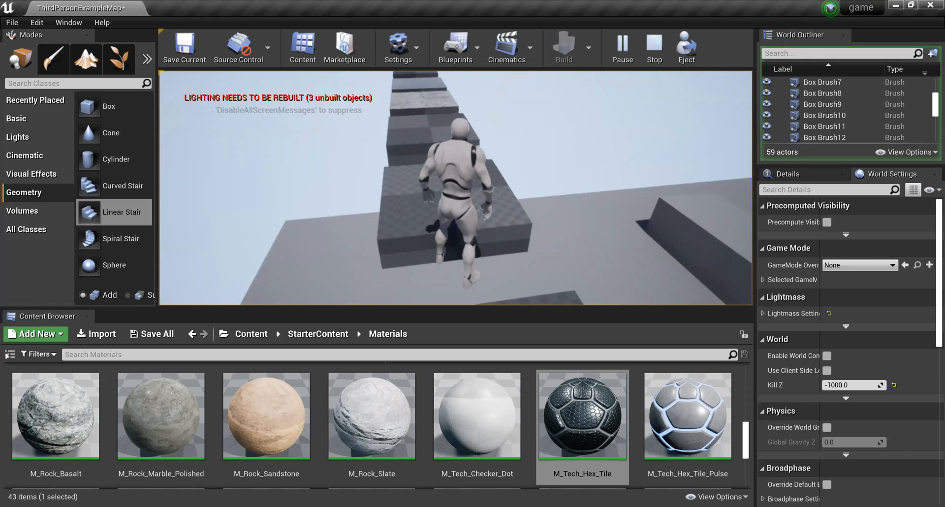
key("w")
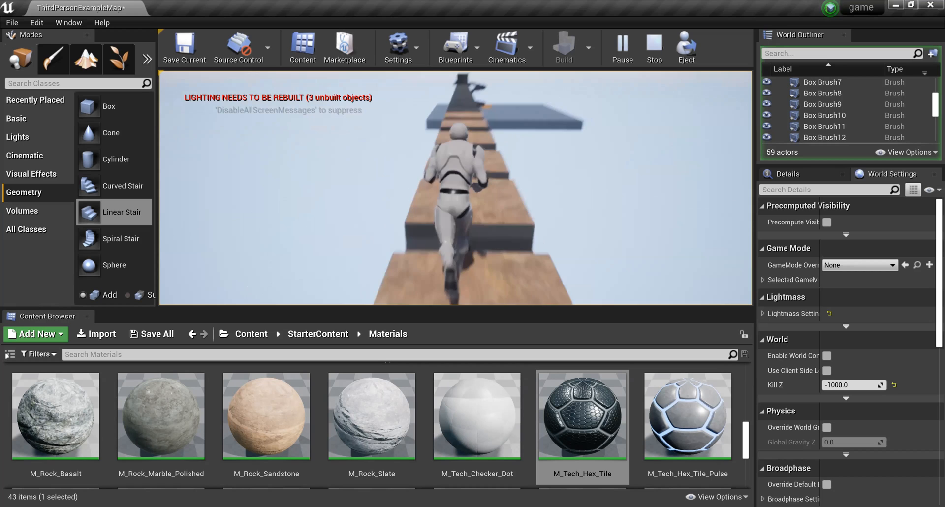
key("w")
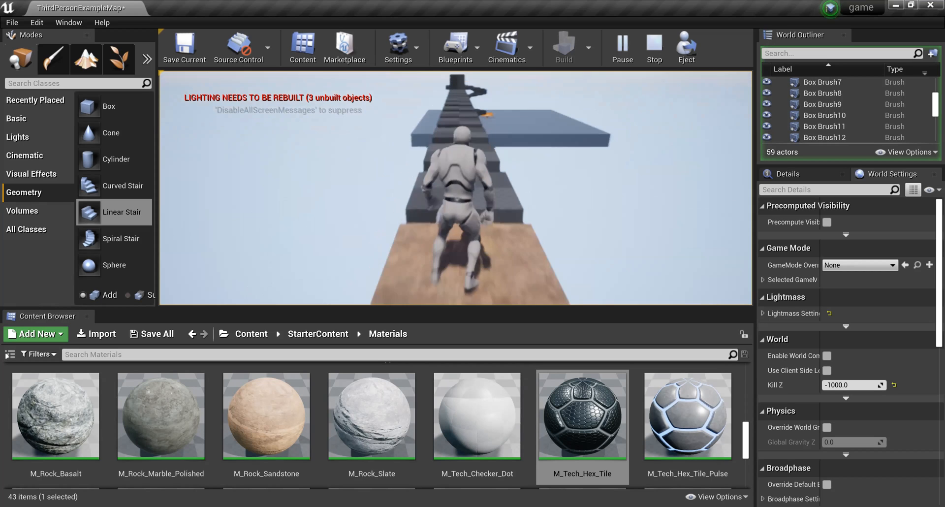
key("w")
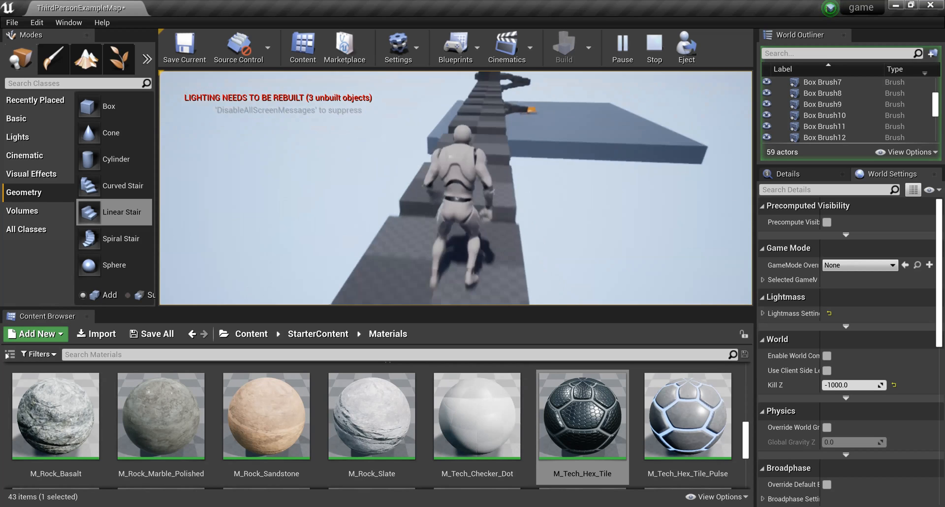
key("w")
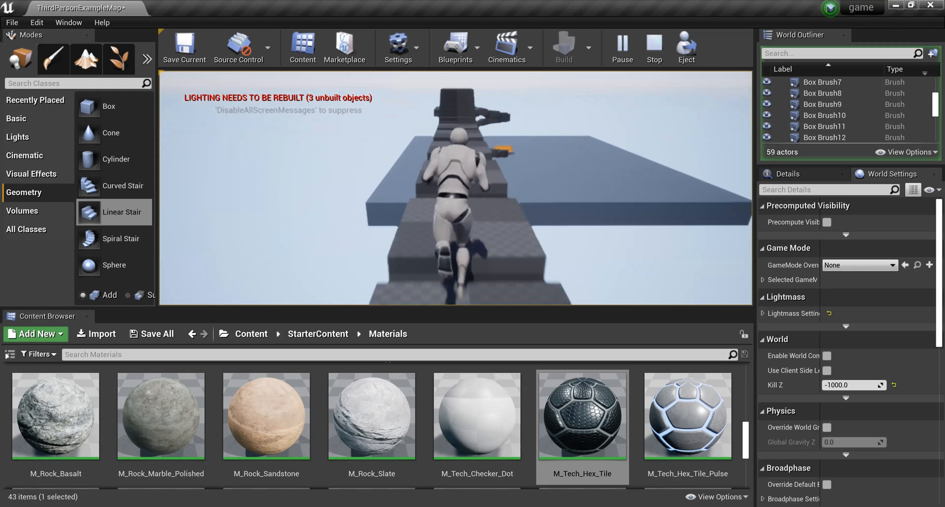
key("w")
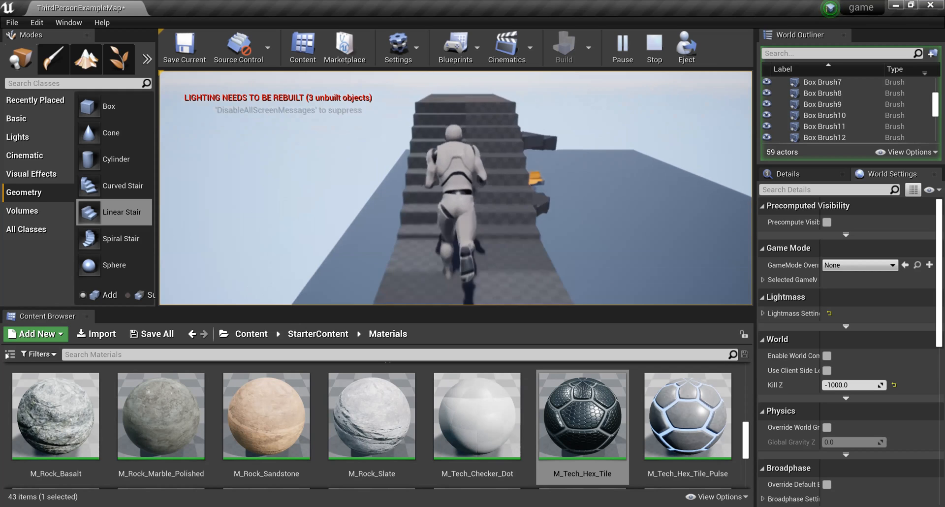
key("w")
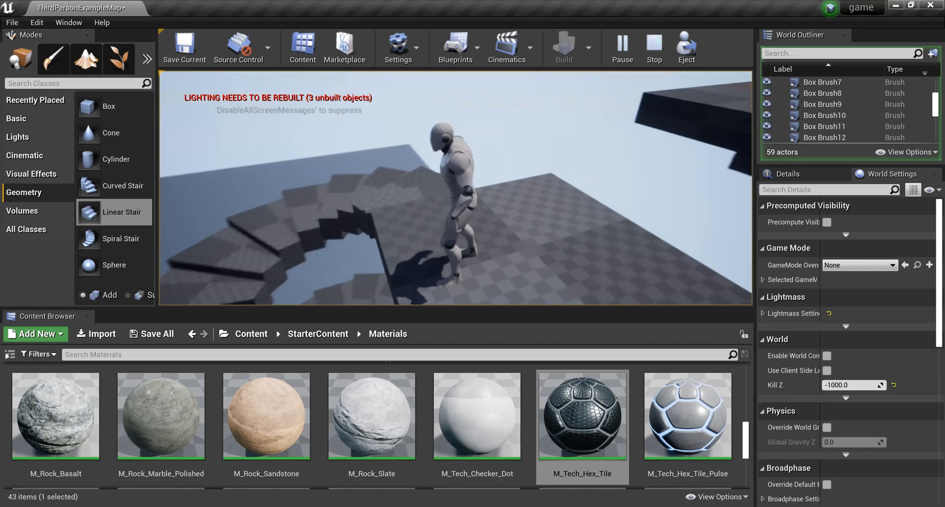
- Walk the character down the second spiral stairs from the top slab toward the floor with the furniture
key("w")
key("w")
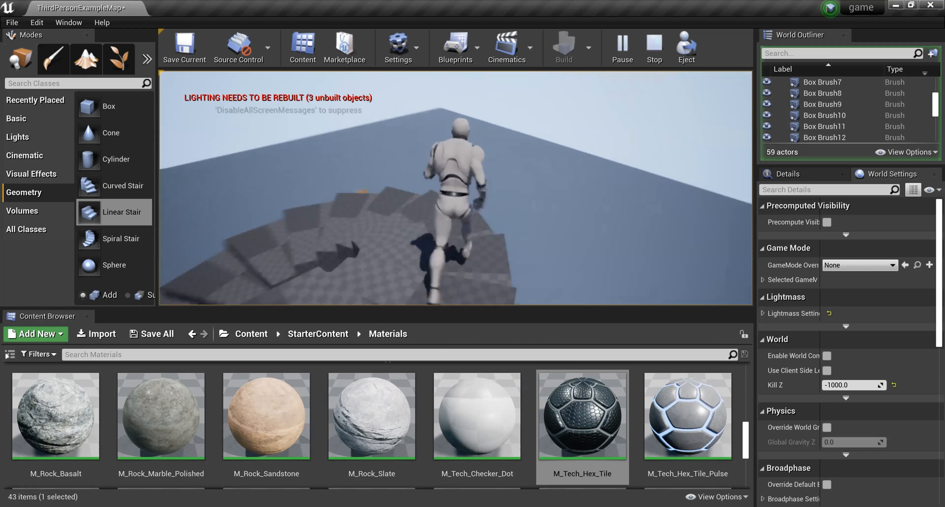
key("w")
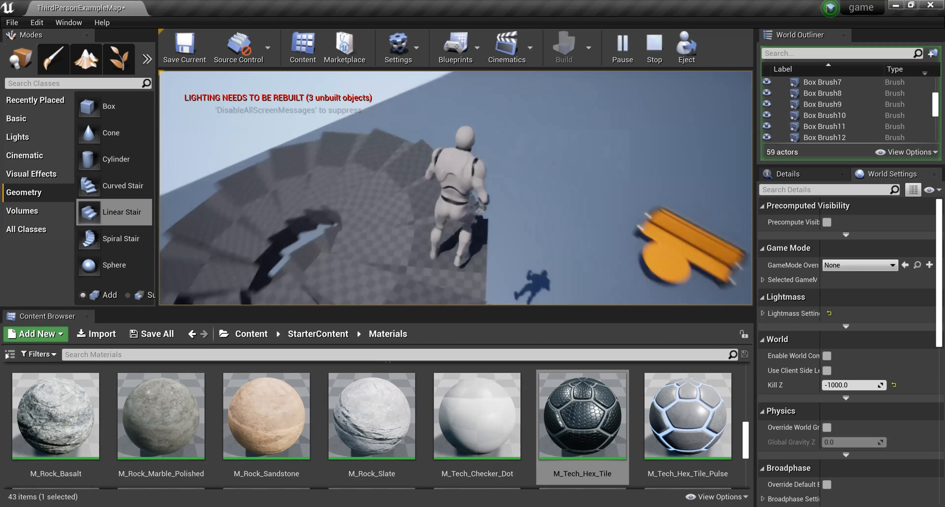
key("w")
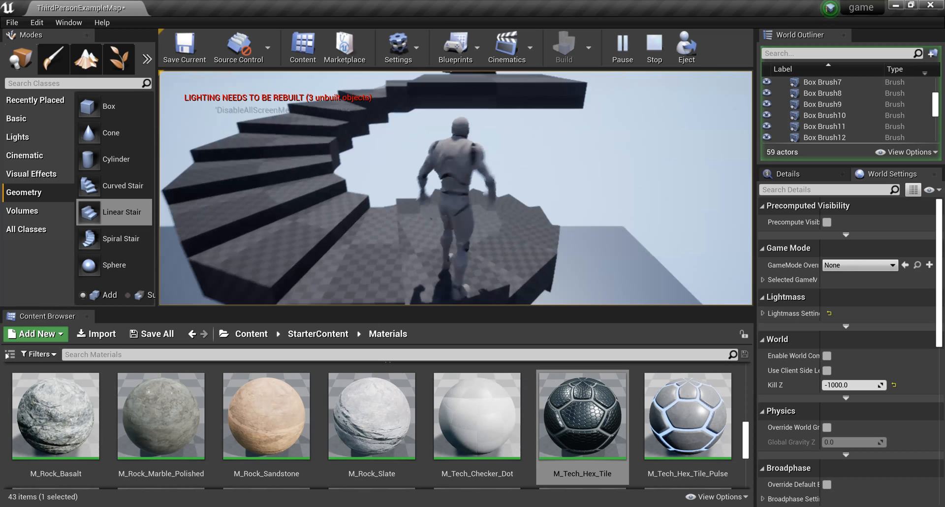
key("w")
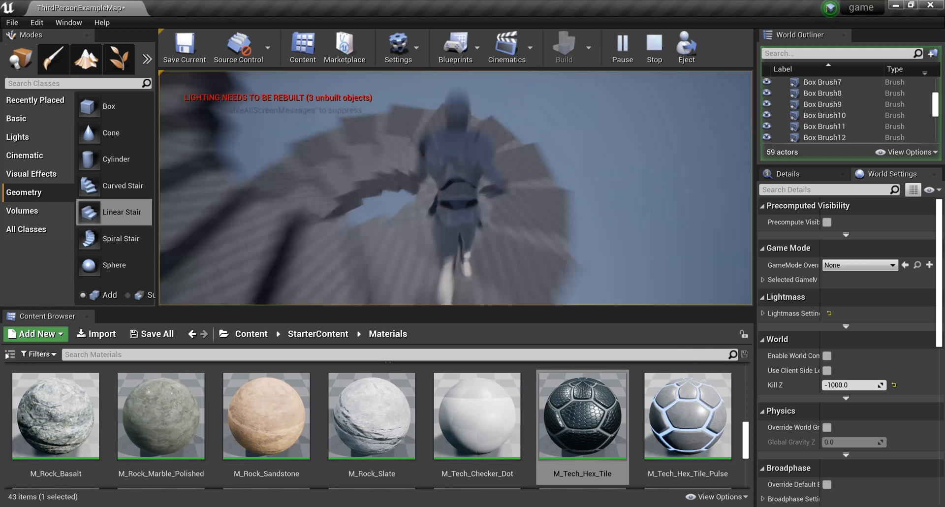
key("w")
key("w")
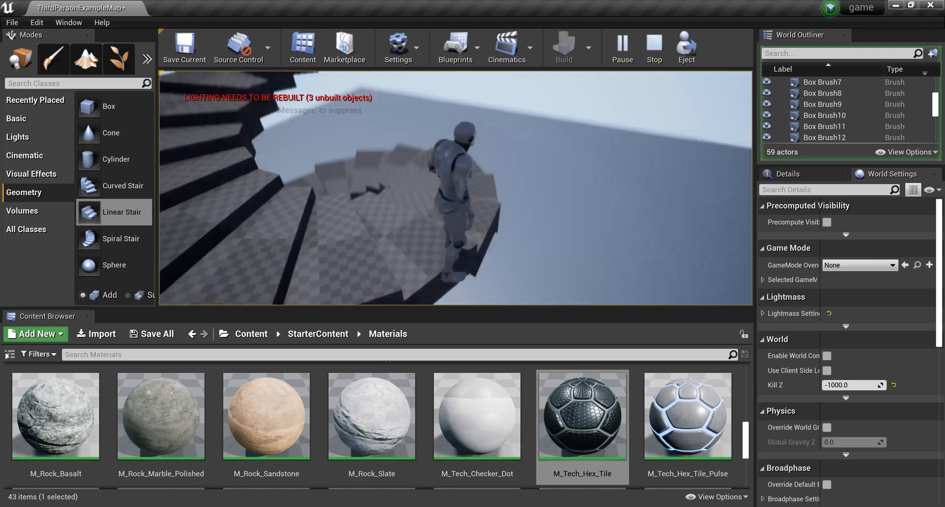
key("w")
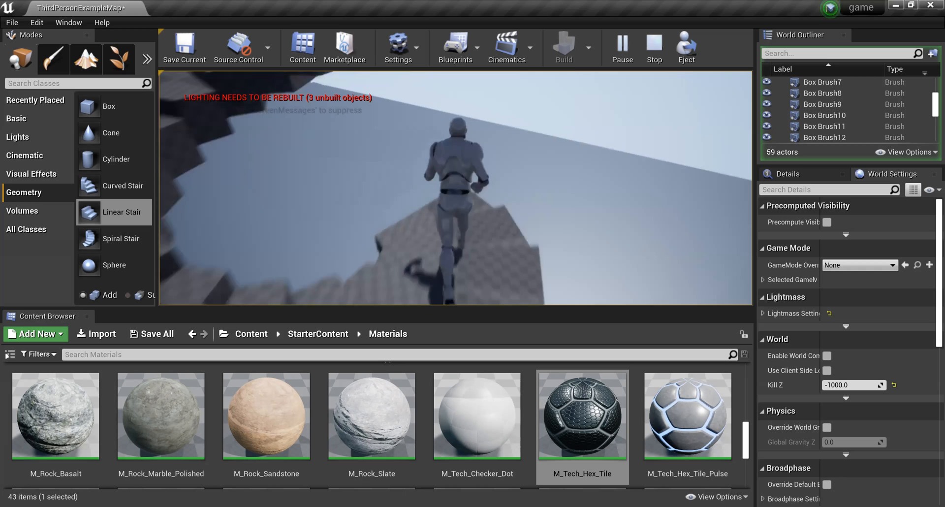
- Run the character to the round table and couch and jump onto the couch
key("w")
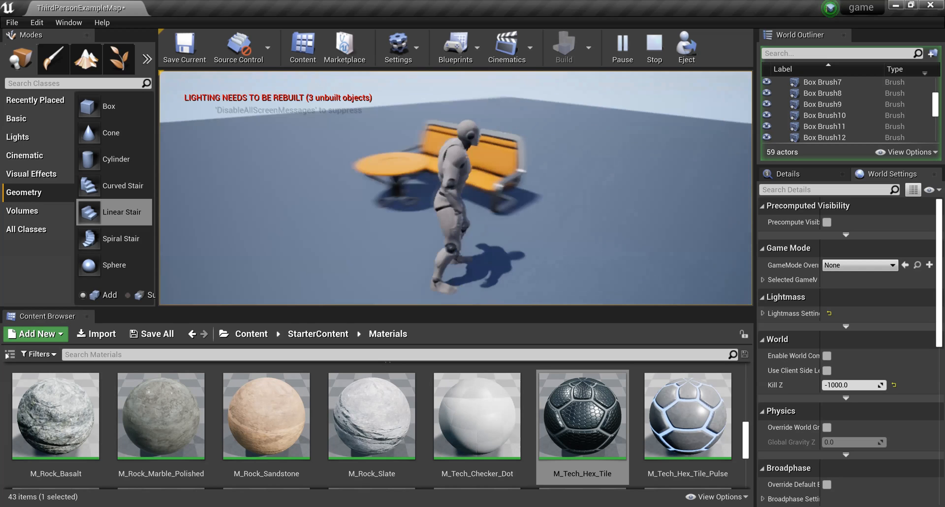
key("w")
key("w")
key("space")
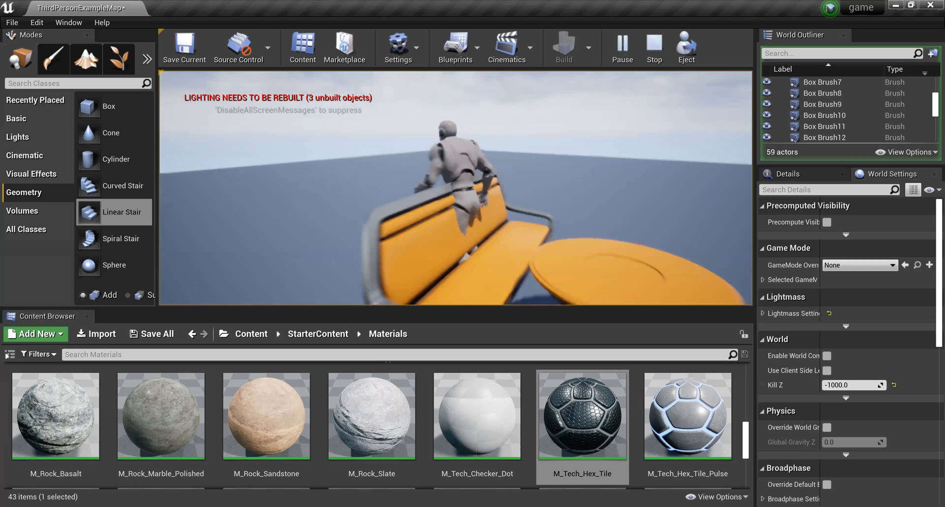
key("w")
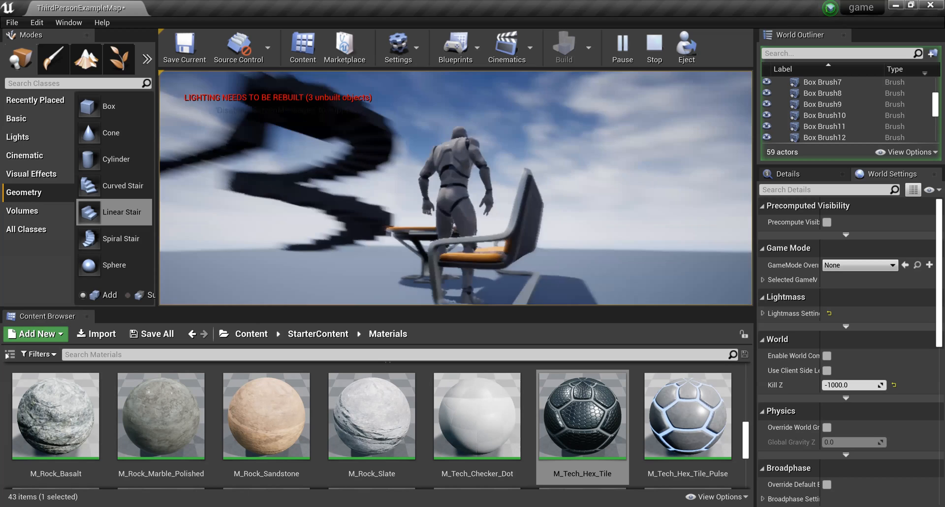
- Run the character back to the spiral stairs, climb part of the way up and end the play-test
key("w")
key("w")
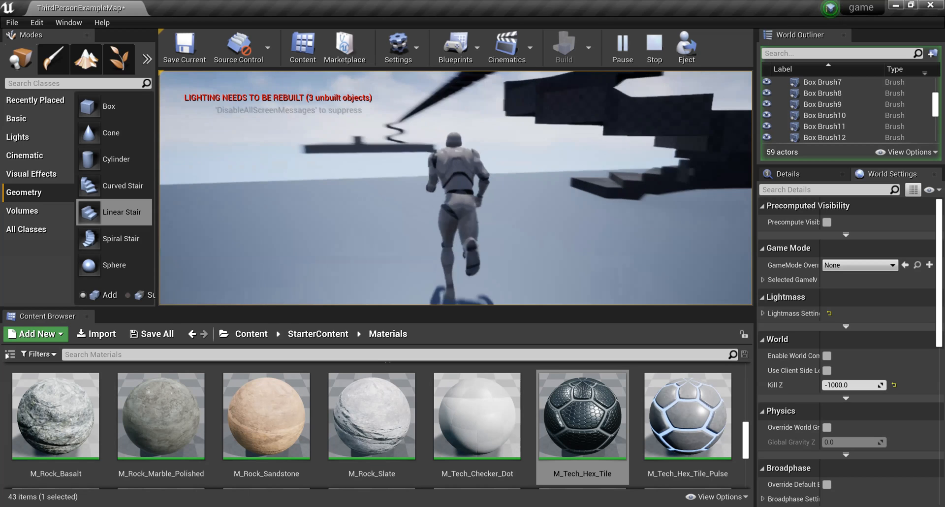
key("w")
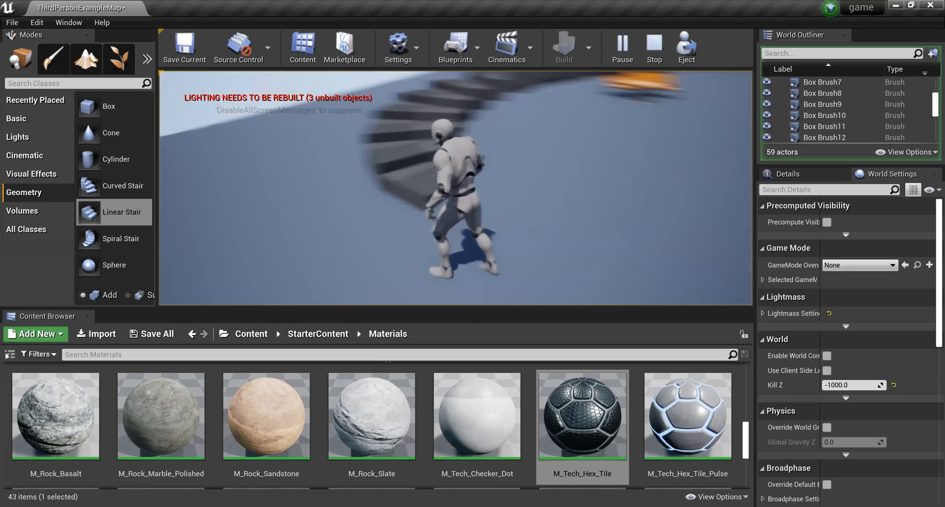
key("w")
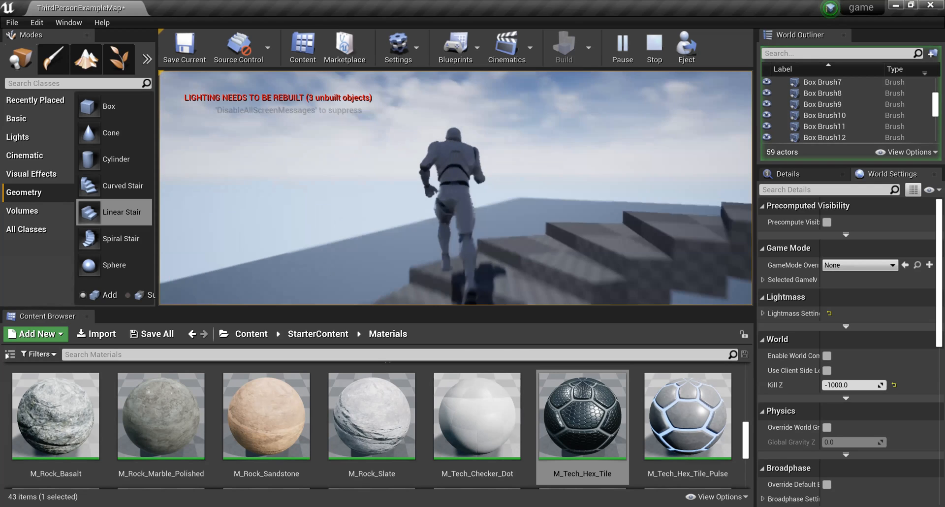
key("w")
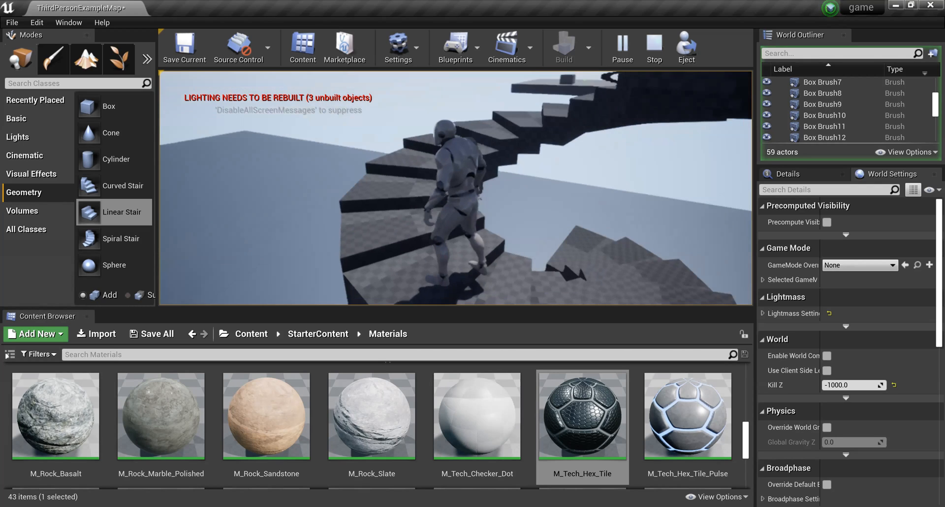
key("w")
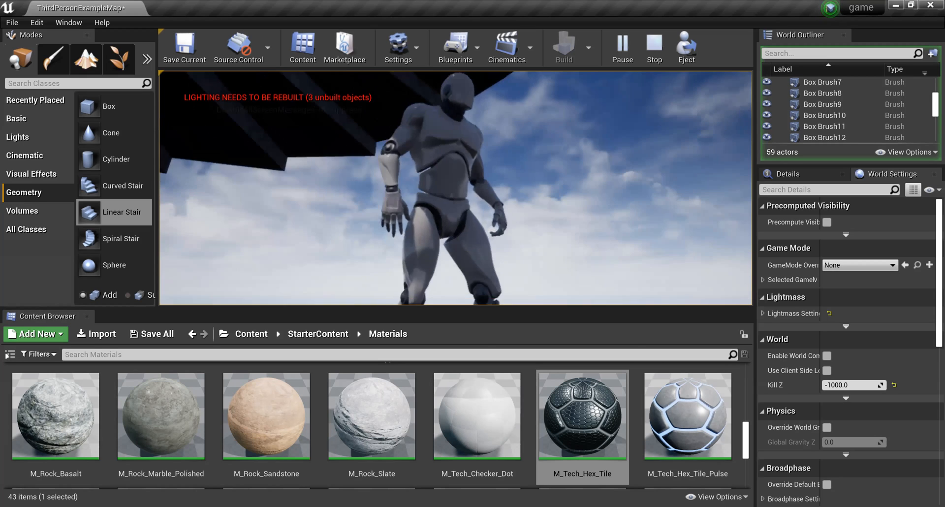
key("Escape")
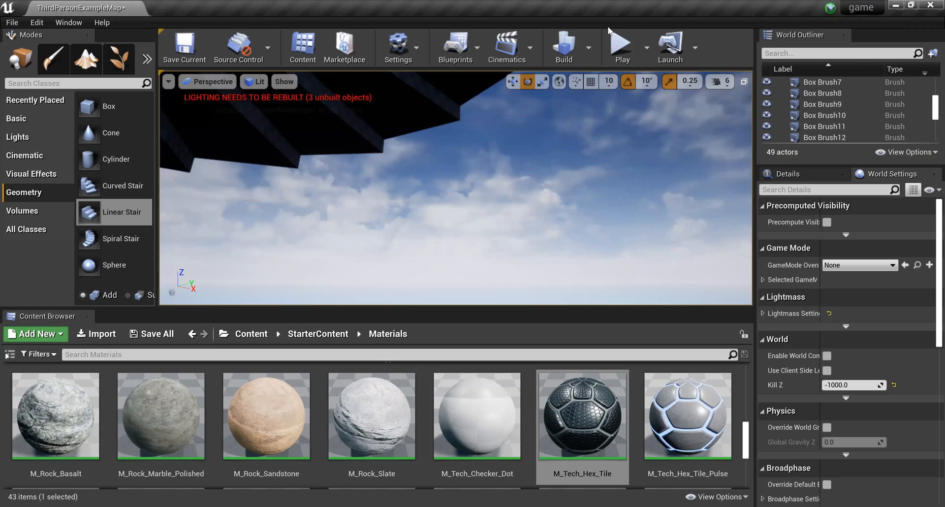
- Save all unsaved levels and assets and close the editor
left_click(12, 22)
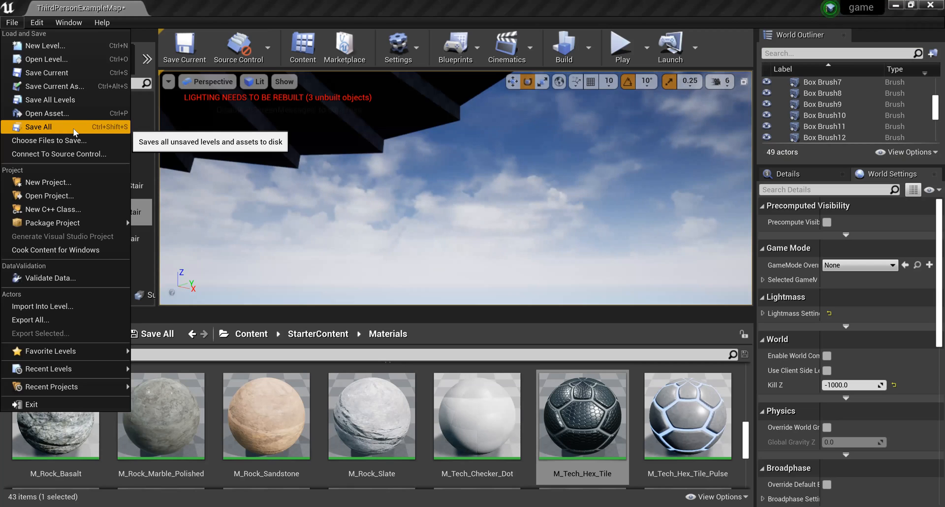
left_click(74, 129)
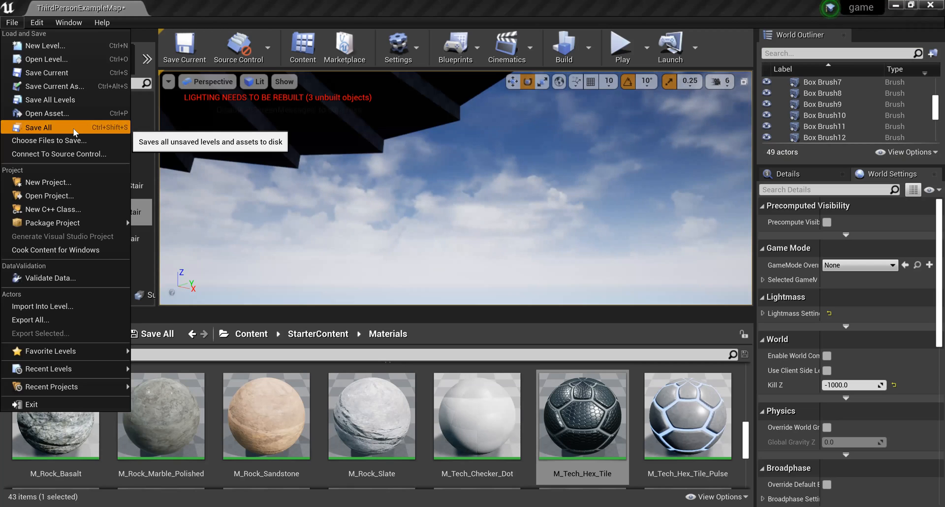
left_click(8, 7)
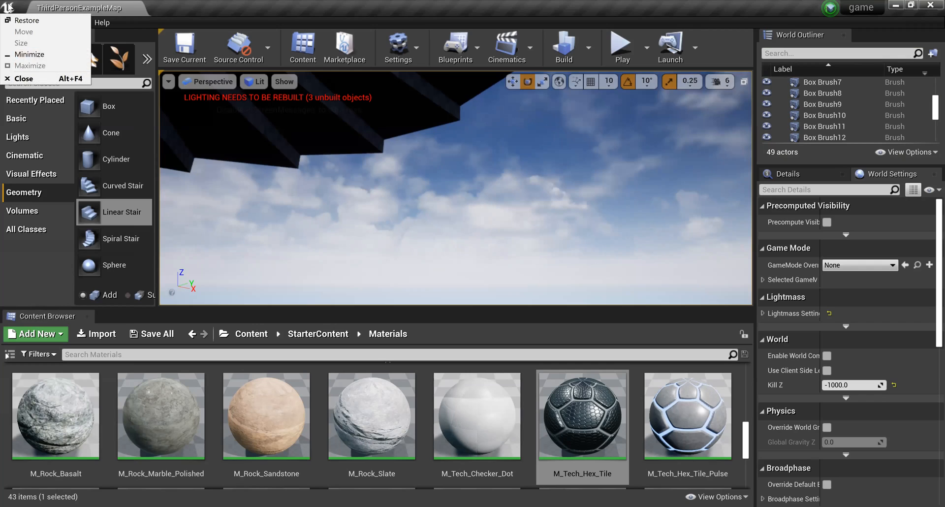
left_click(28, 80)
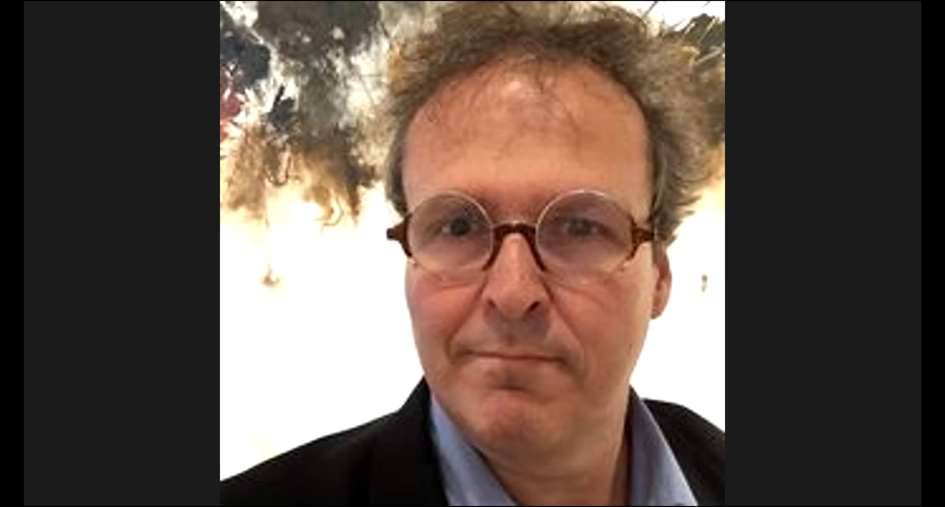